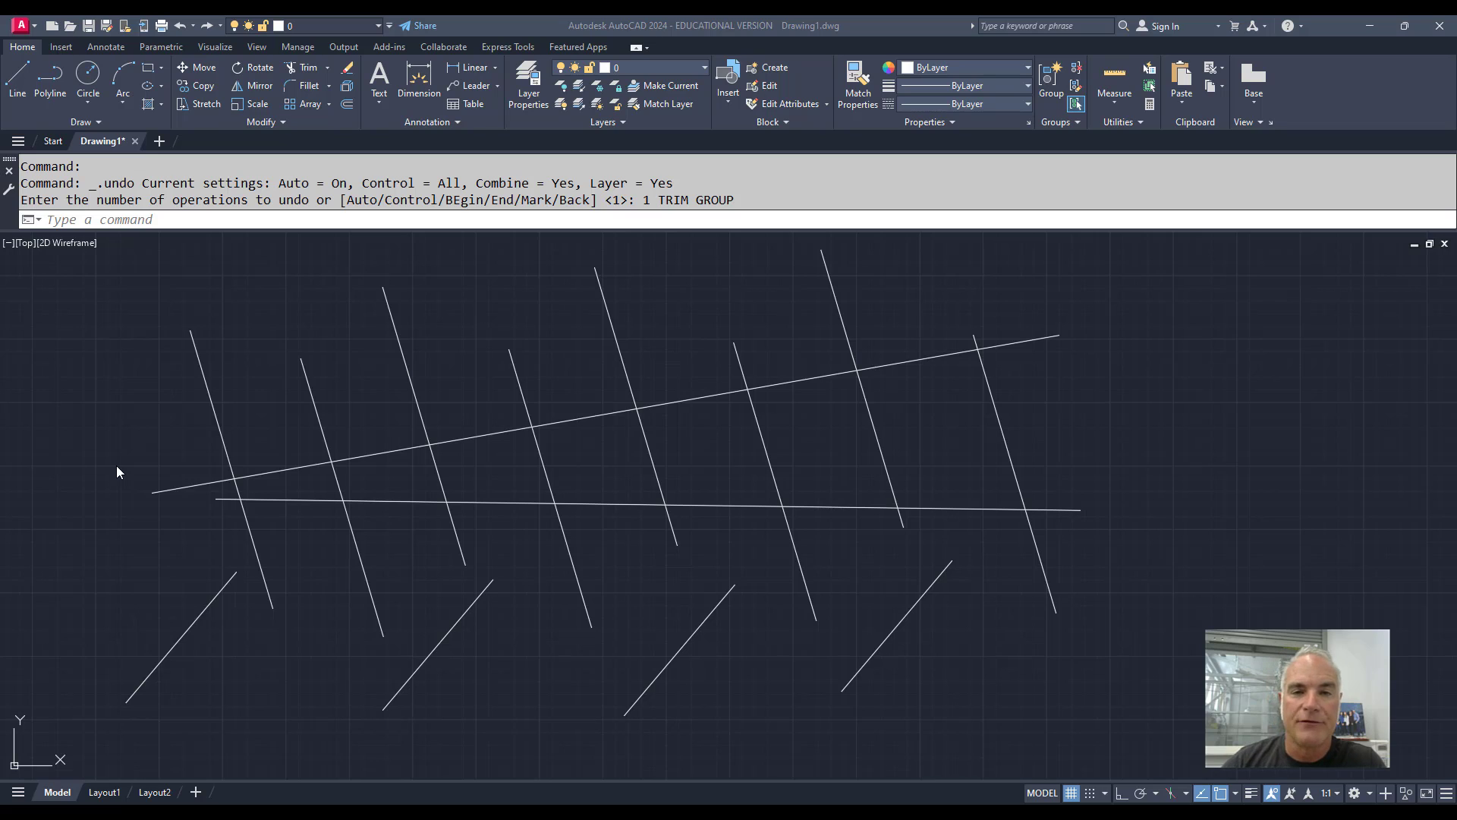
Step: Trim the overhanging ends of the leftmost slanted line and of both long lines where they meet it
left_click(310, 69)
left_click(209, 392)
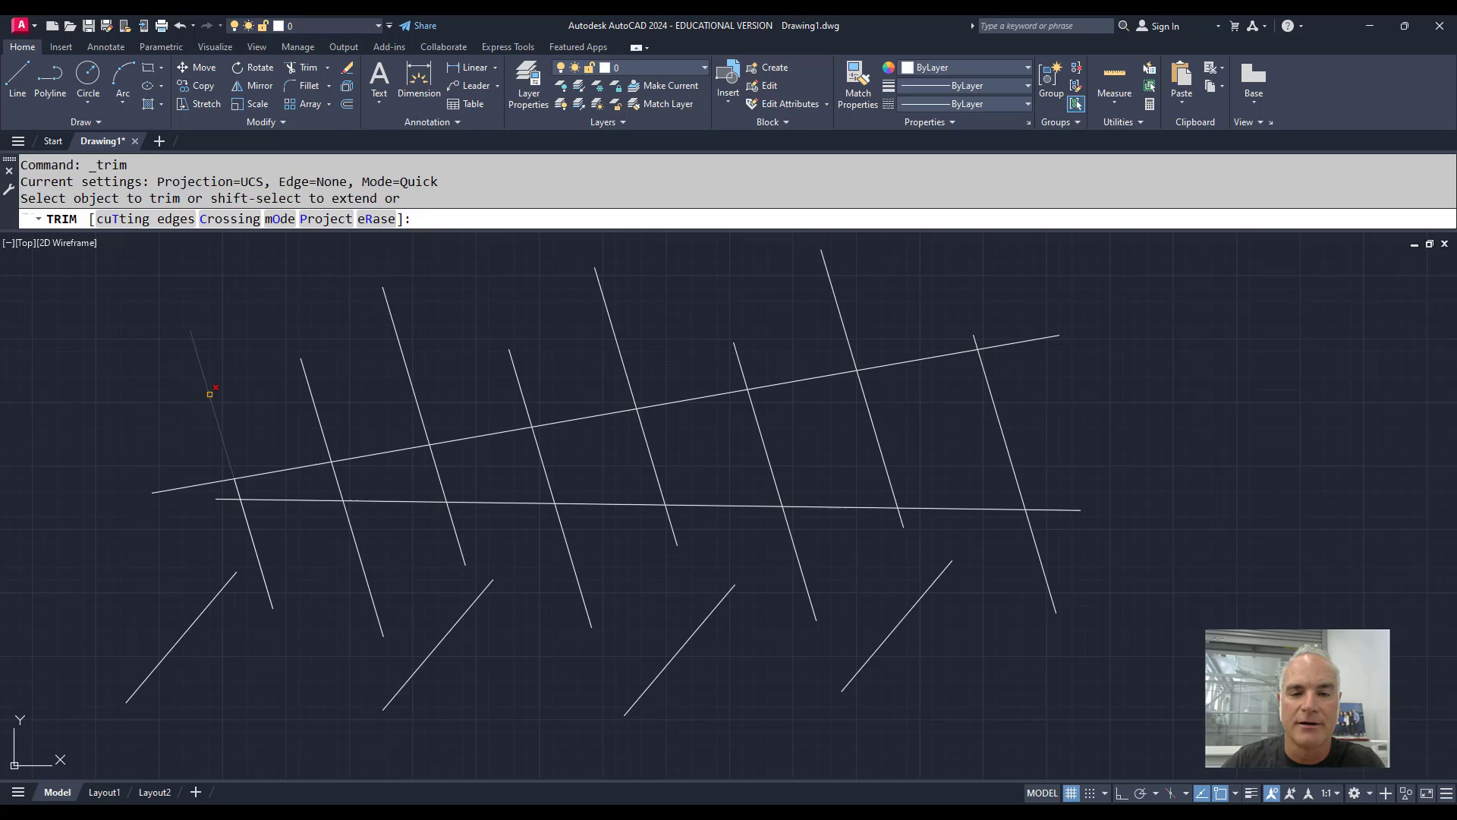
left_click(206, 483)
left_click(226, 499)
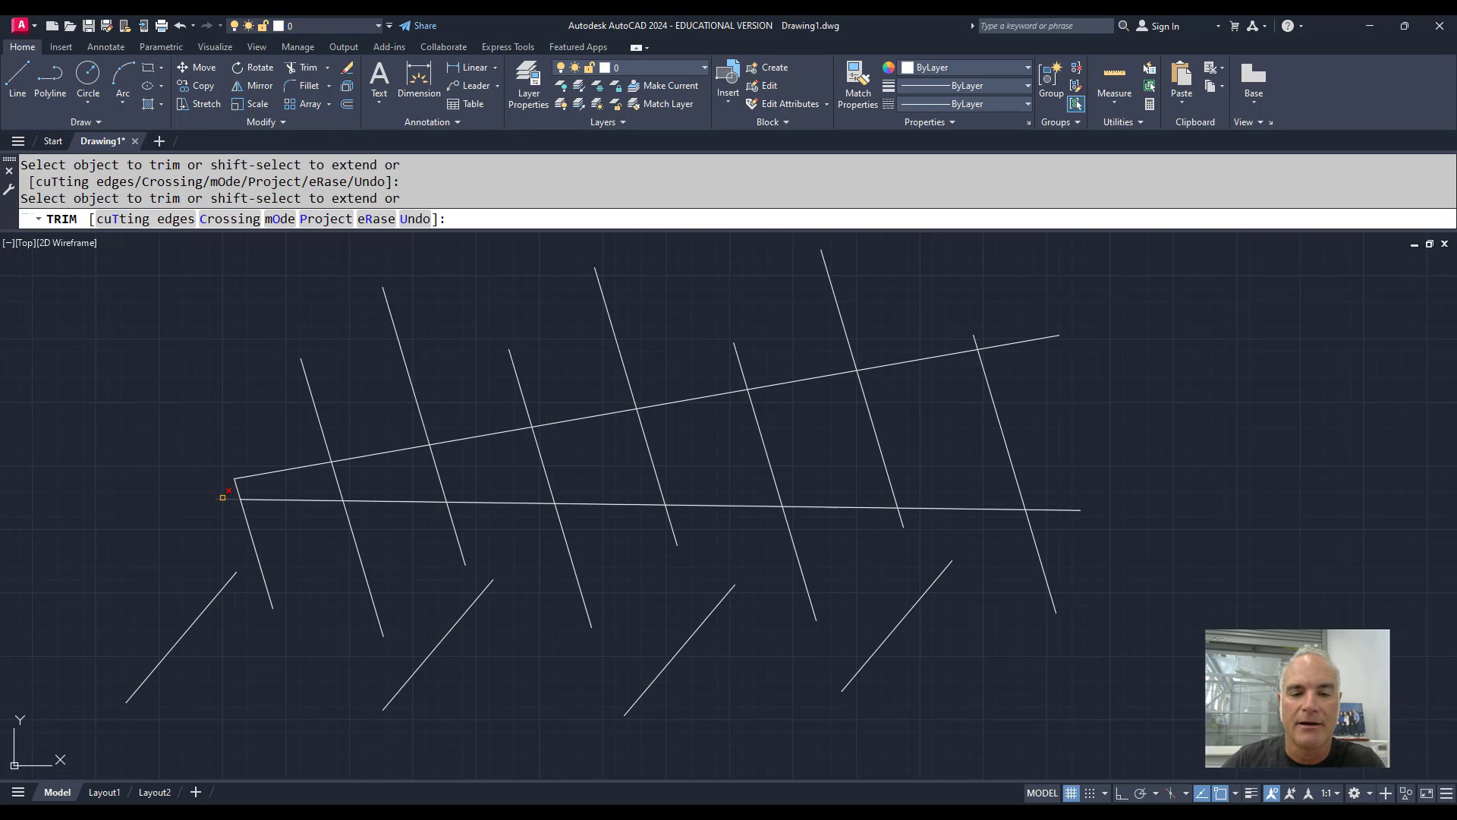
left_click(243, 516)
key("Return")
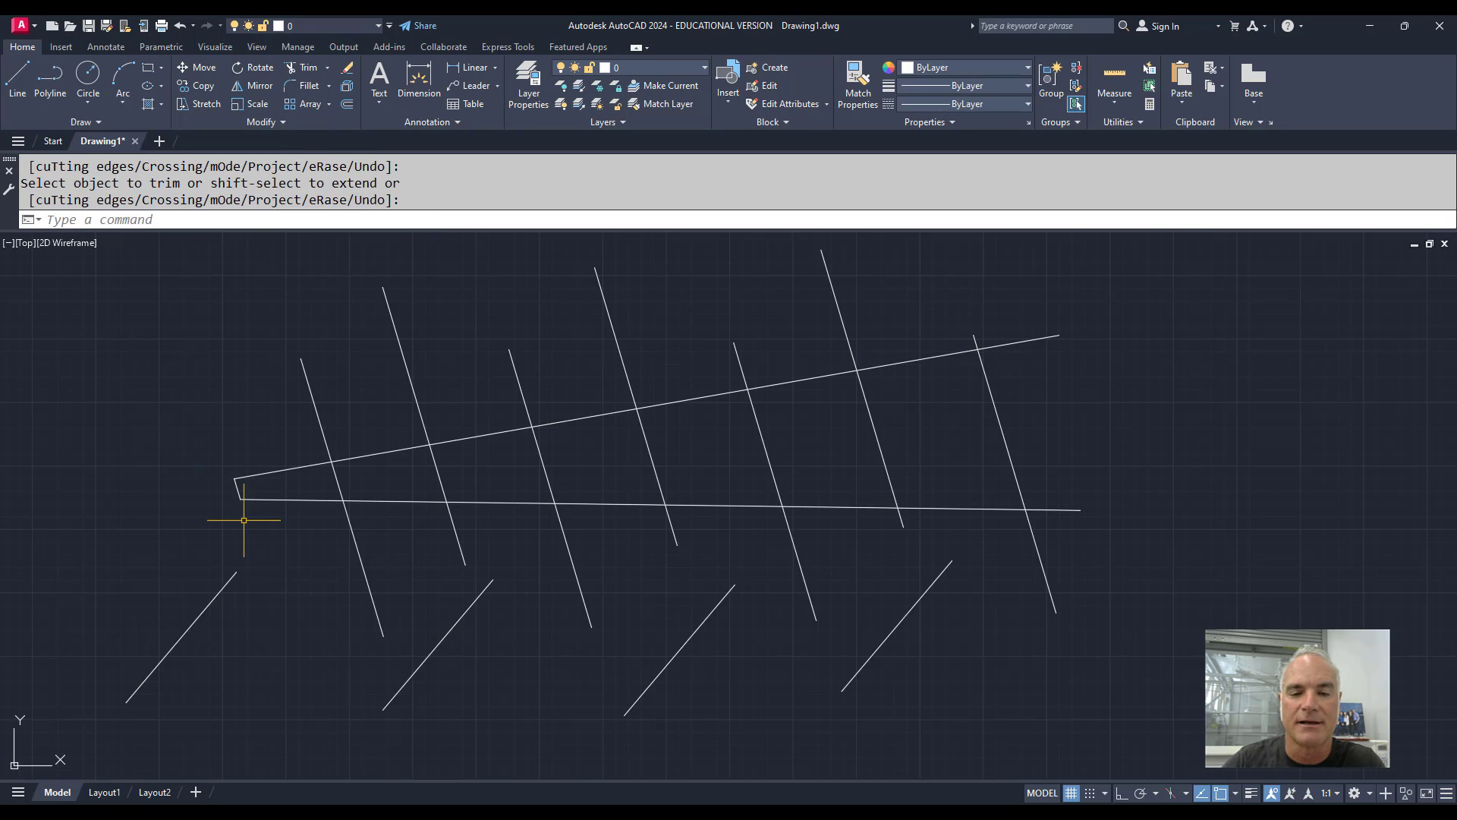
Step: Extend the first three short diagonal lines at the bottom up to the nearest lines they meet
left_click(327, 68)
left_click(320, 108)
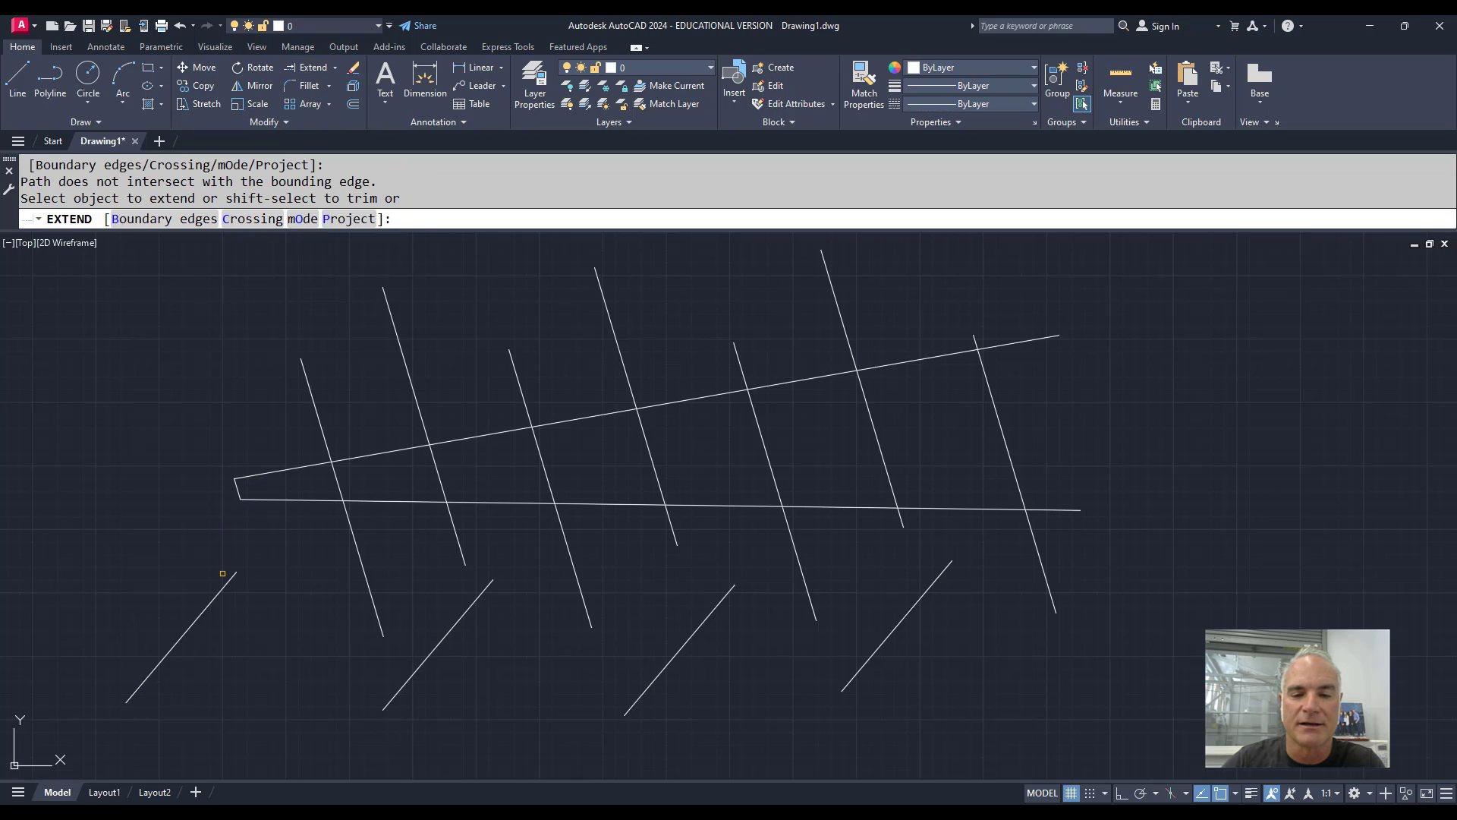
left_click(223, 573)
left_click(470, 607)
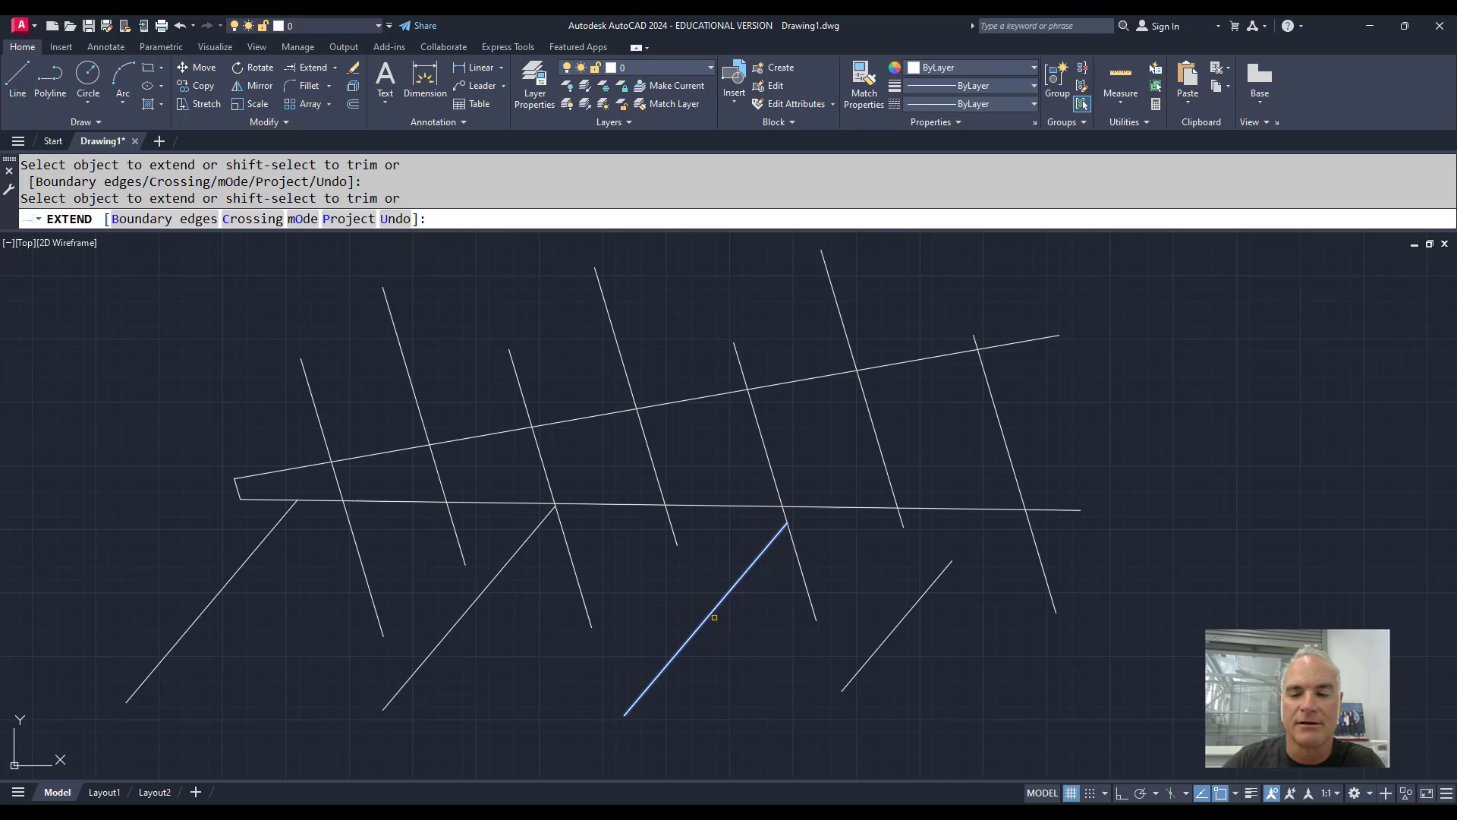
left_click(725, 597)
key("Return")
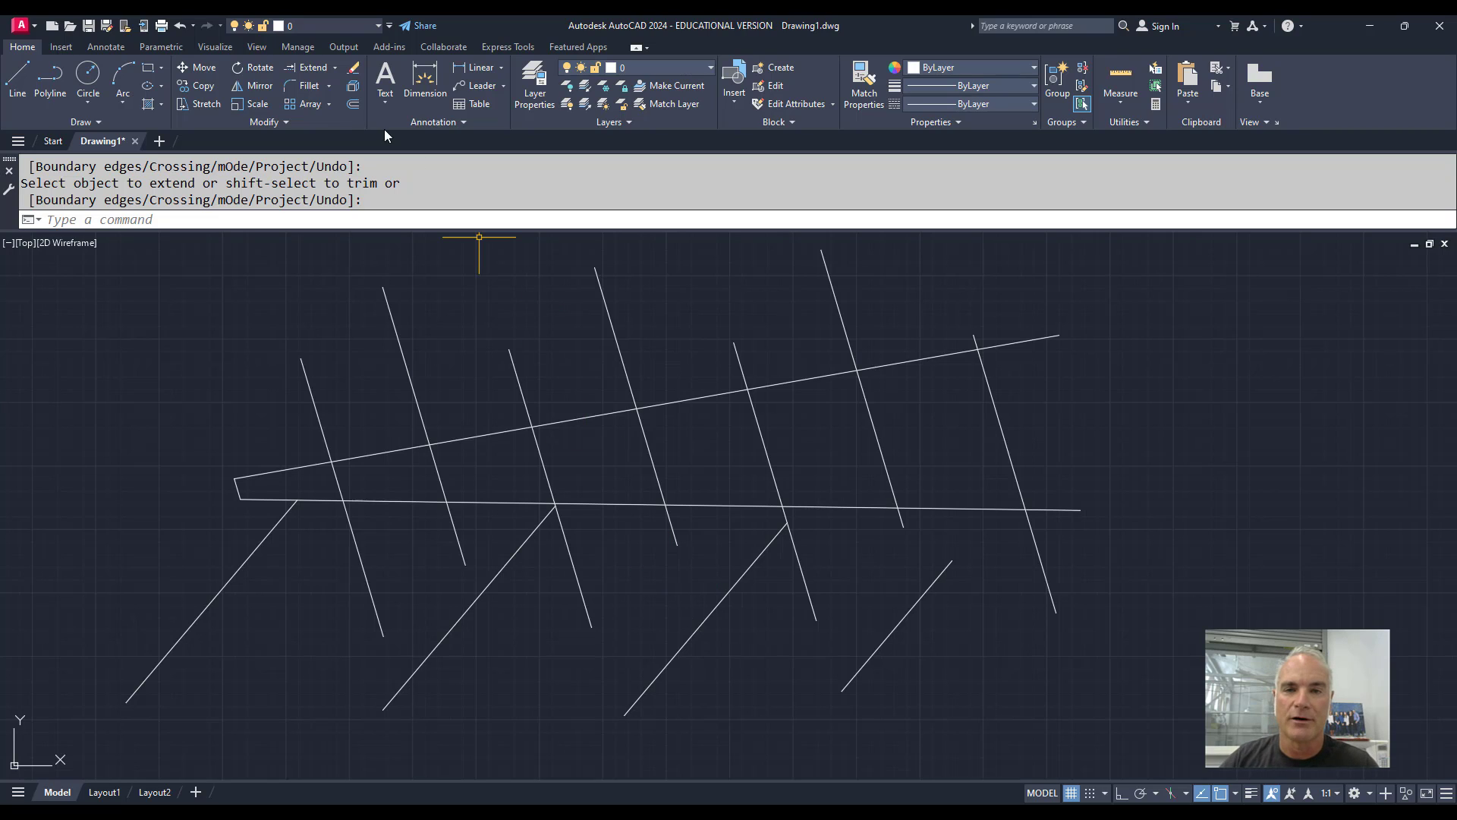
Step: Trim the upper ends of the two leftmost full-length slanted lines back to the upper long line
left_click(335, 69)
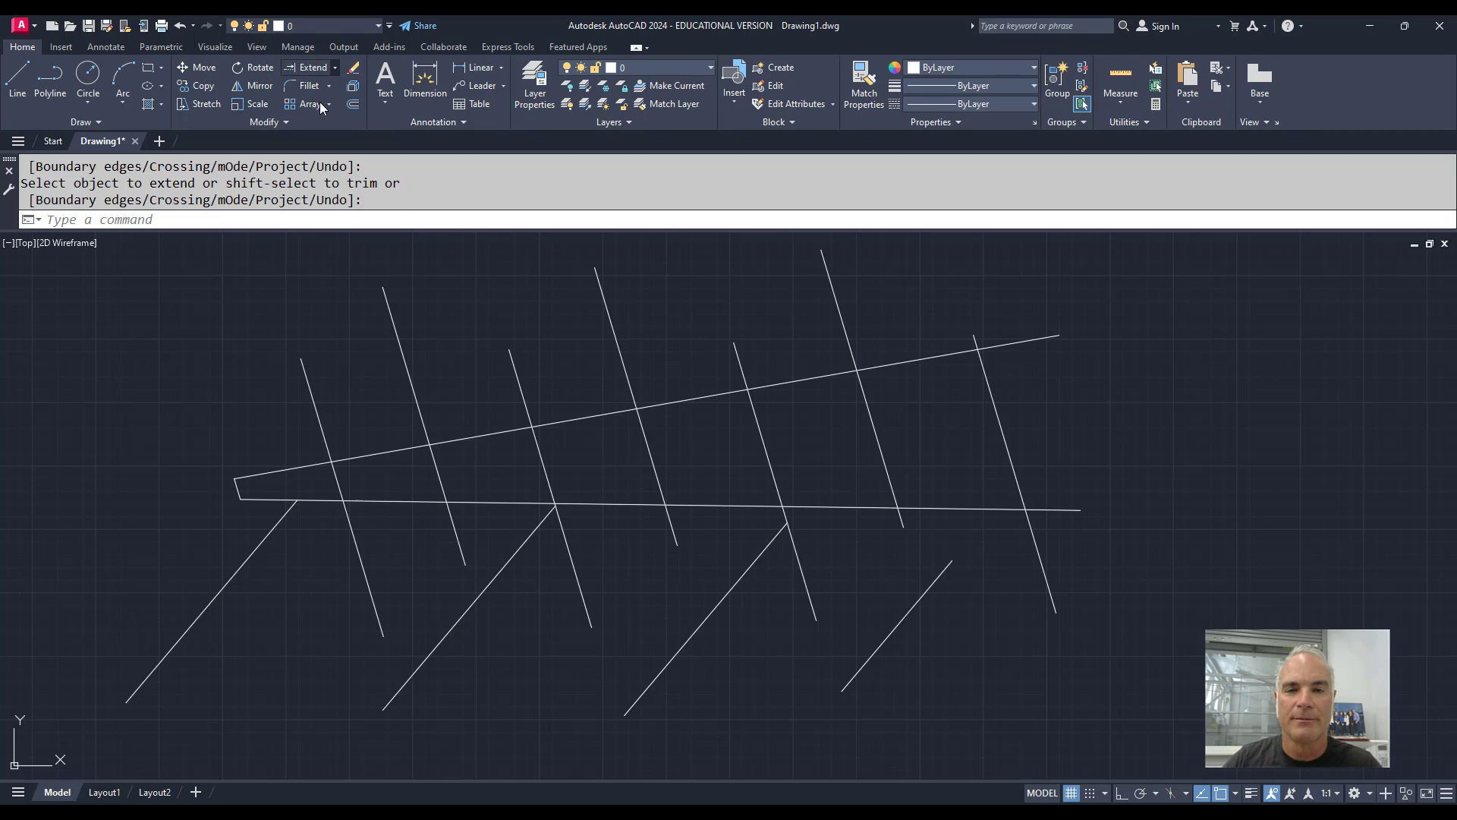
left_click(320, 102)
left_click(303, 366)
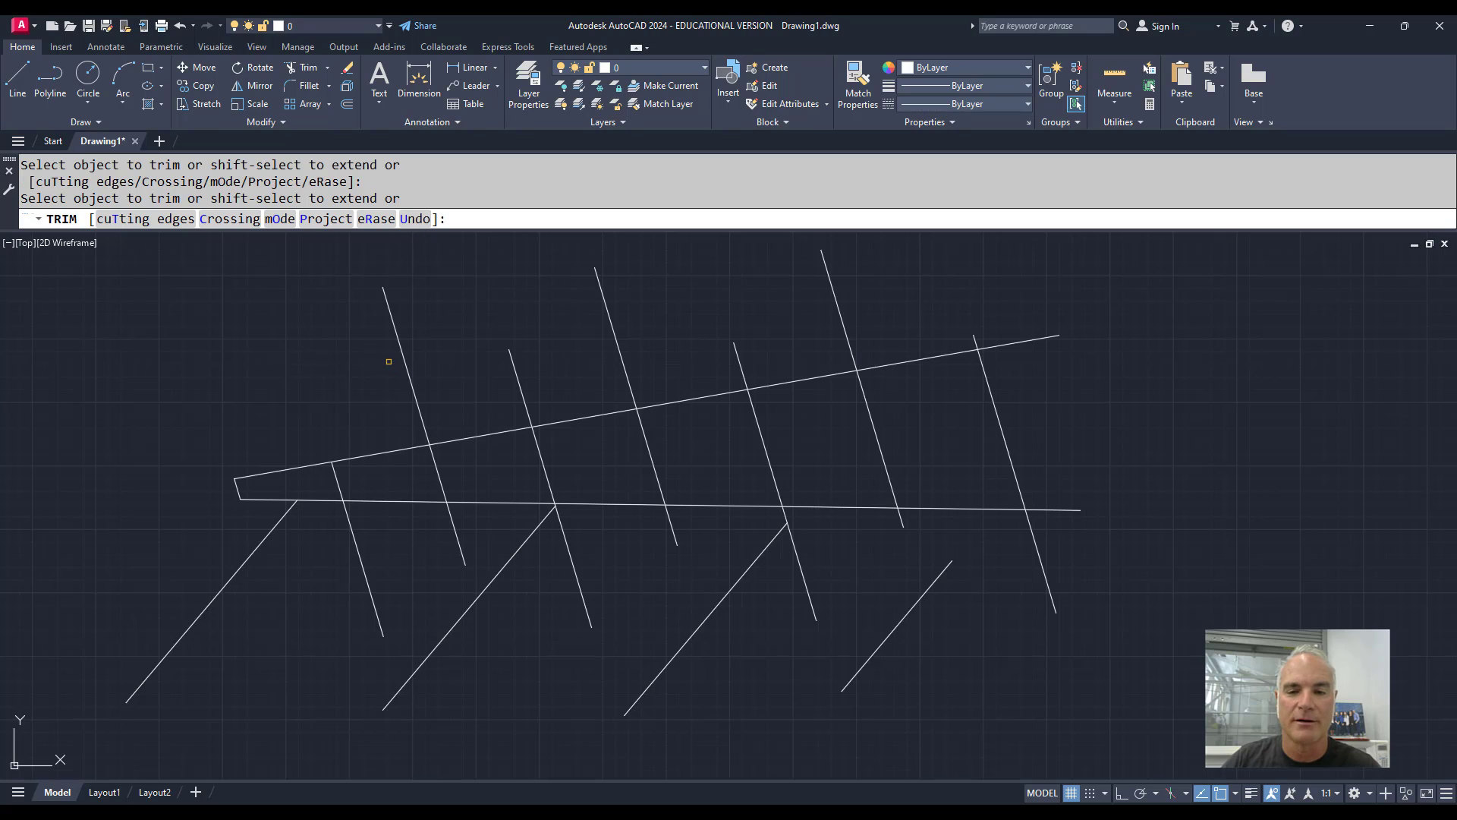
left_click(405, 364)
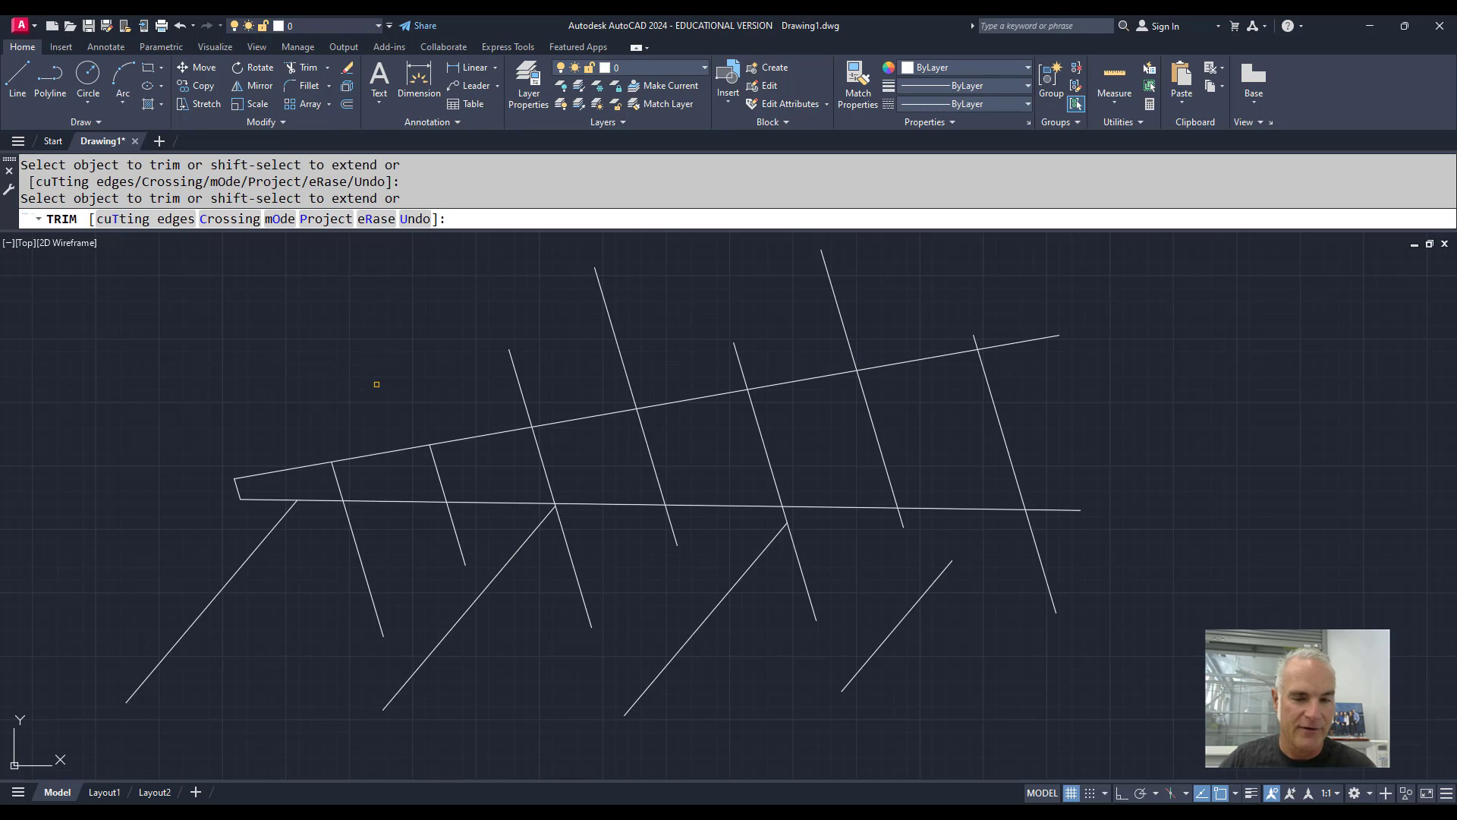
Step: Extend the first three diagonal lines further up to their next boundaries without leaving the Trim command
left_click(299, 489, "shift")
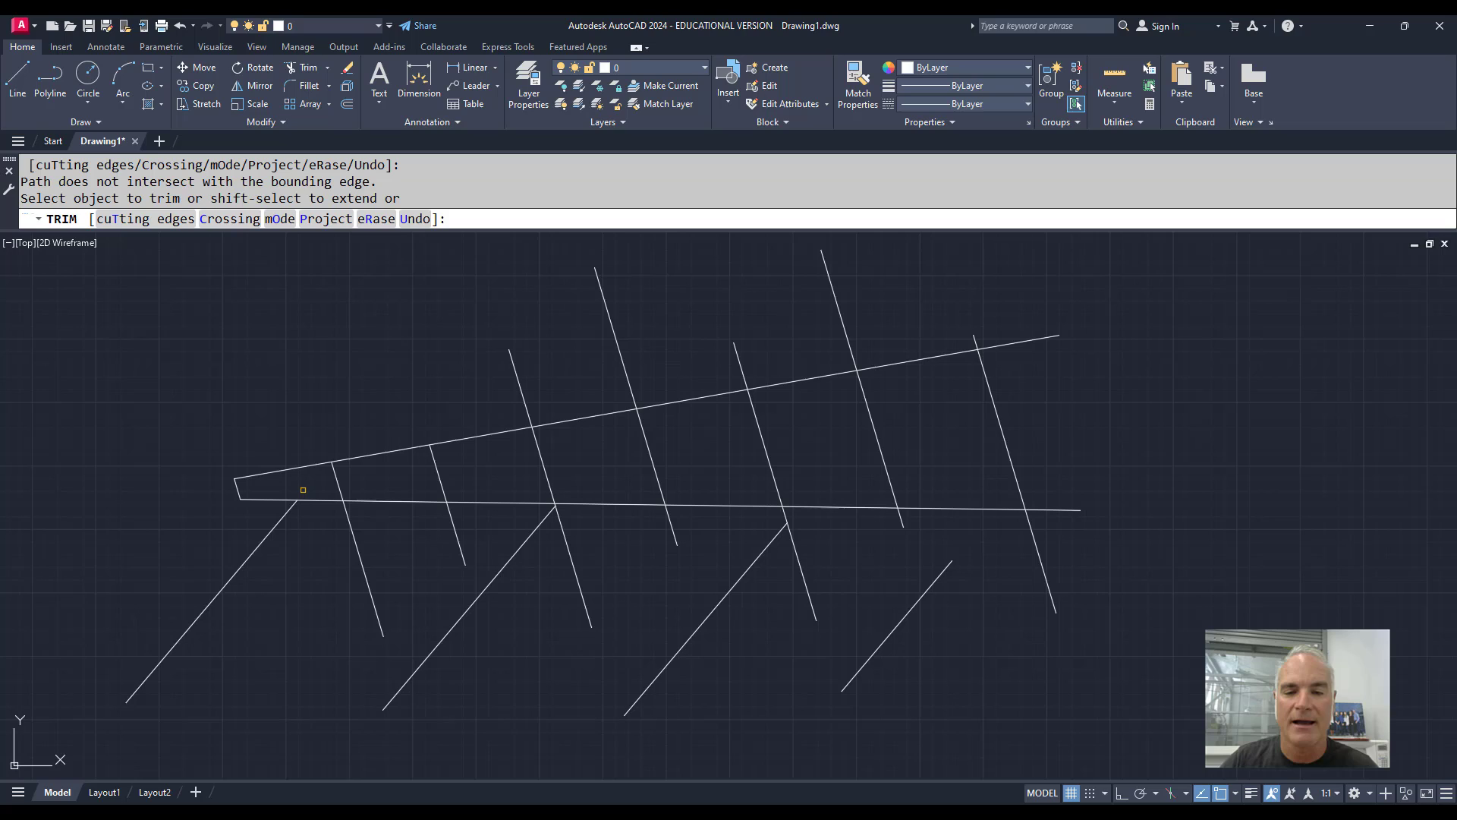
left_click(293, 504, "shift")
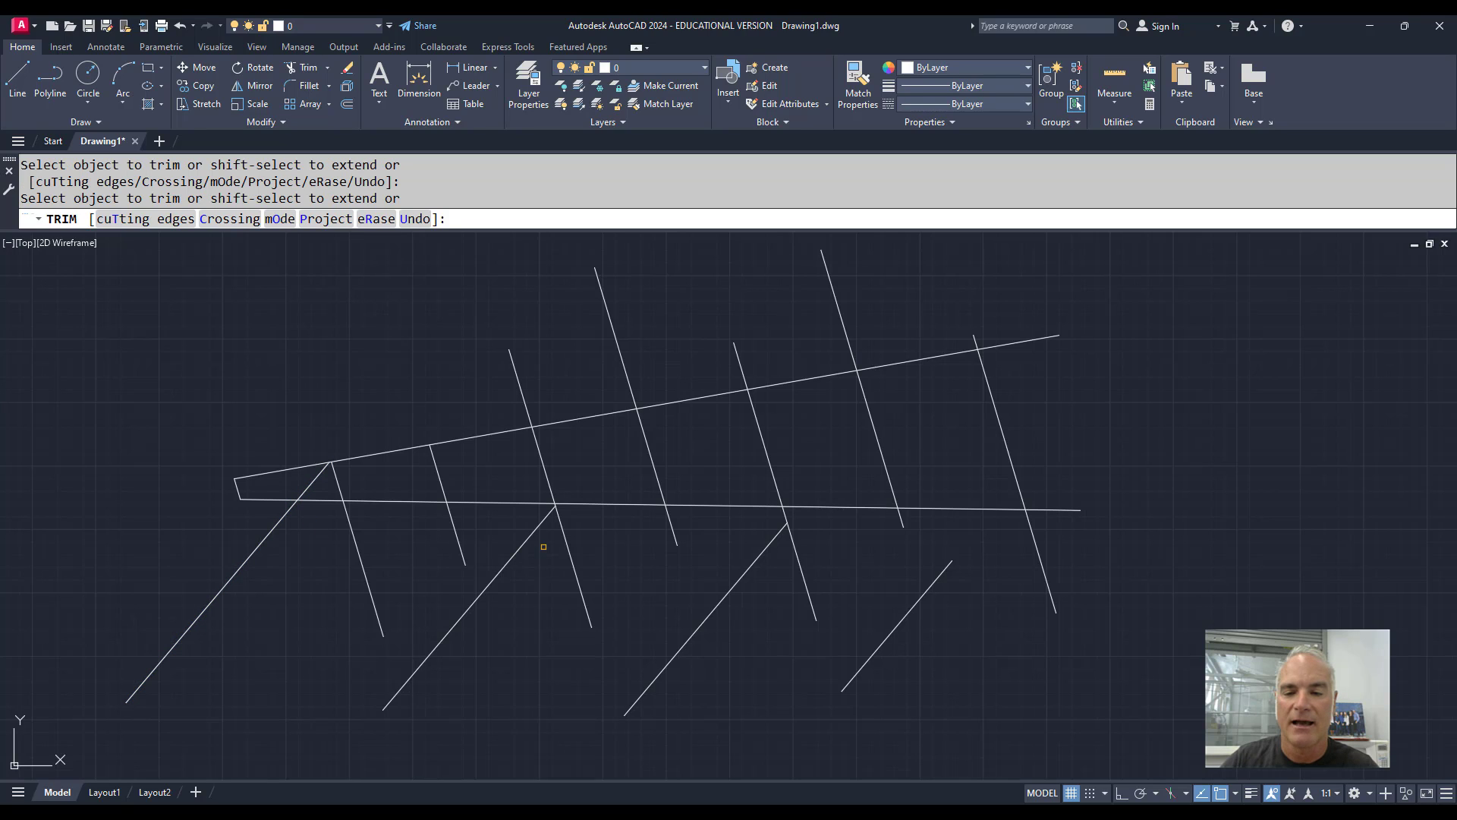
left_click(541, 522, "shift")
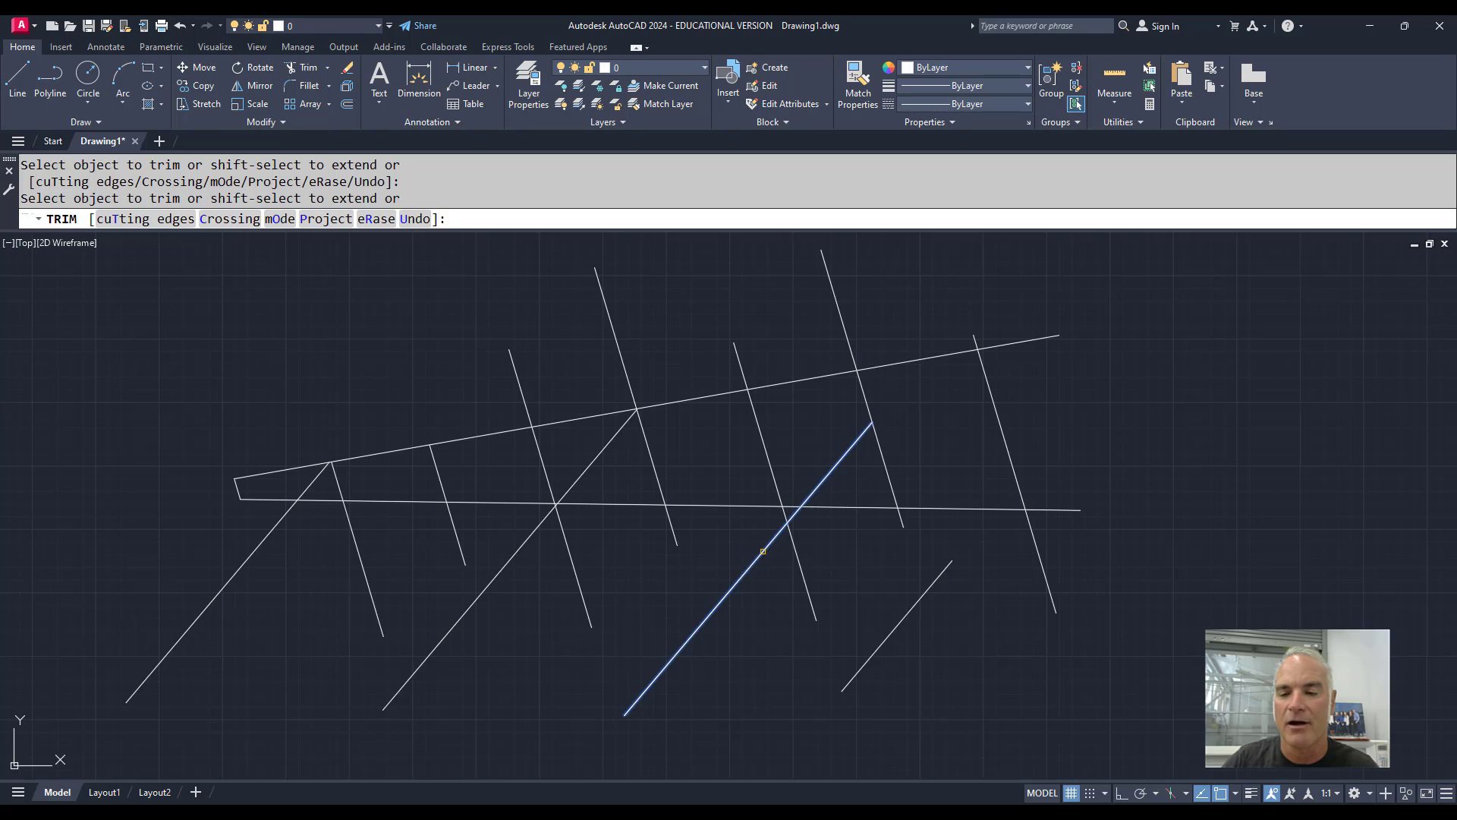
left_click(746, 571, "shift")
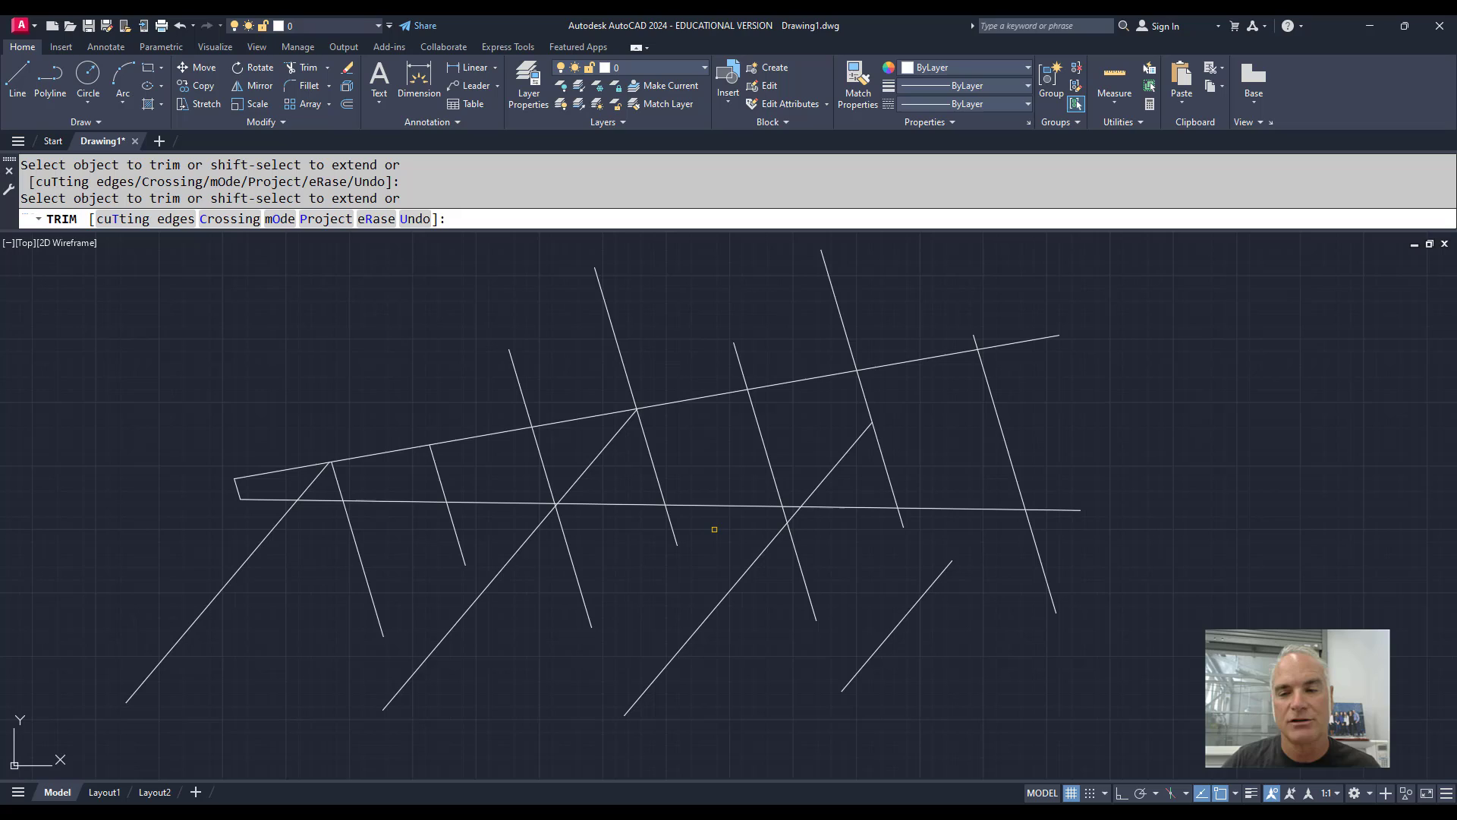
Step: Trim the third diagonal above the lower long line, the slanted line beside it between the long lines, and its left neighbour's upper end
left_click(838, 465)
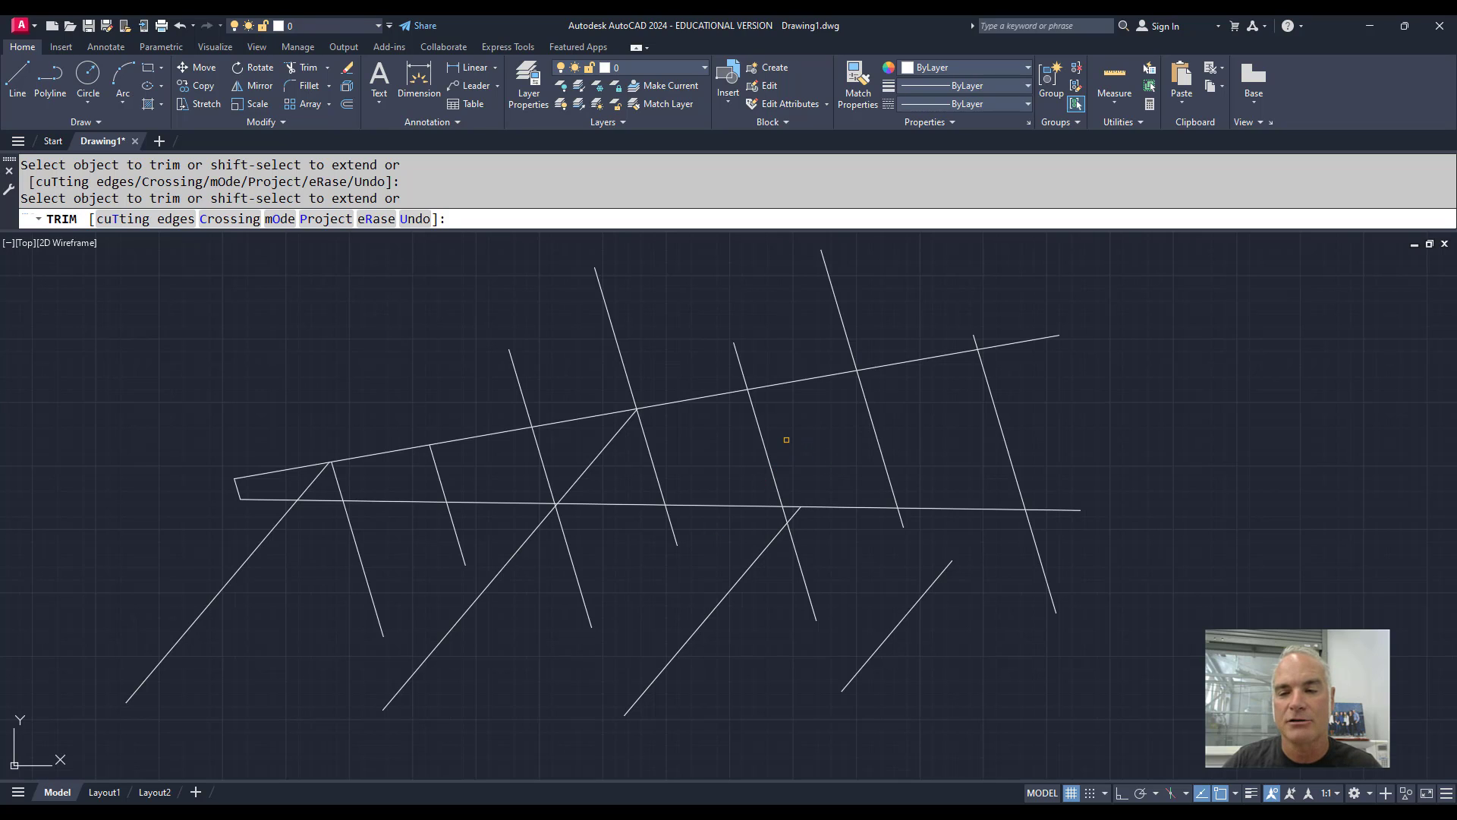
left_click(763, 434)
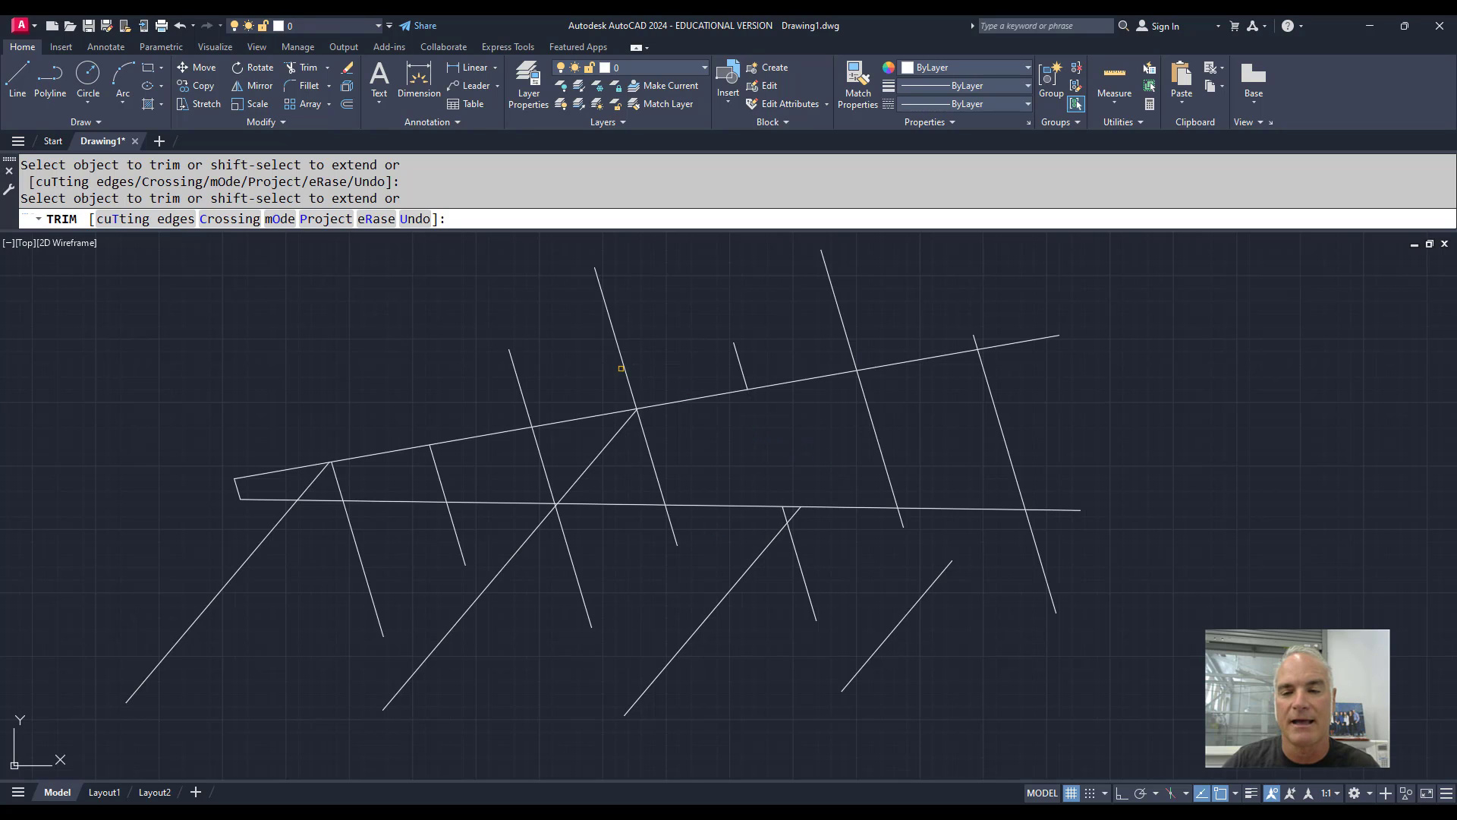
left_click(626, 371)
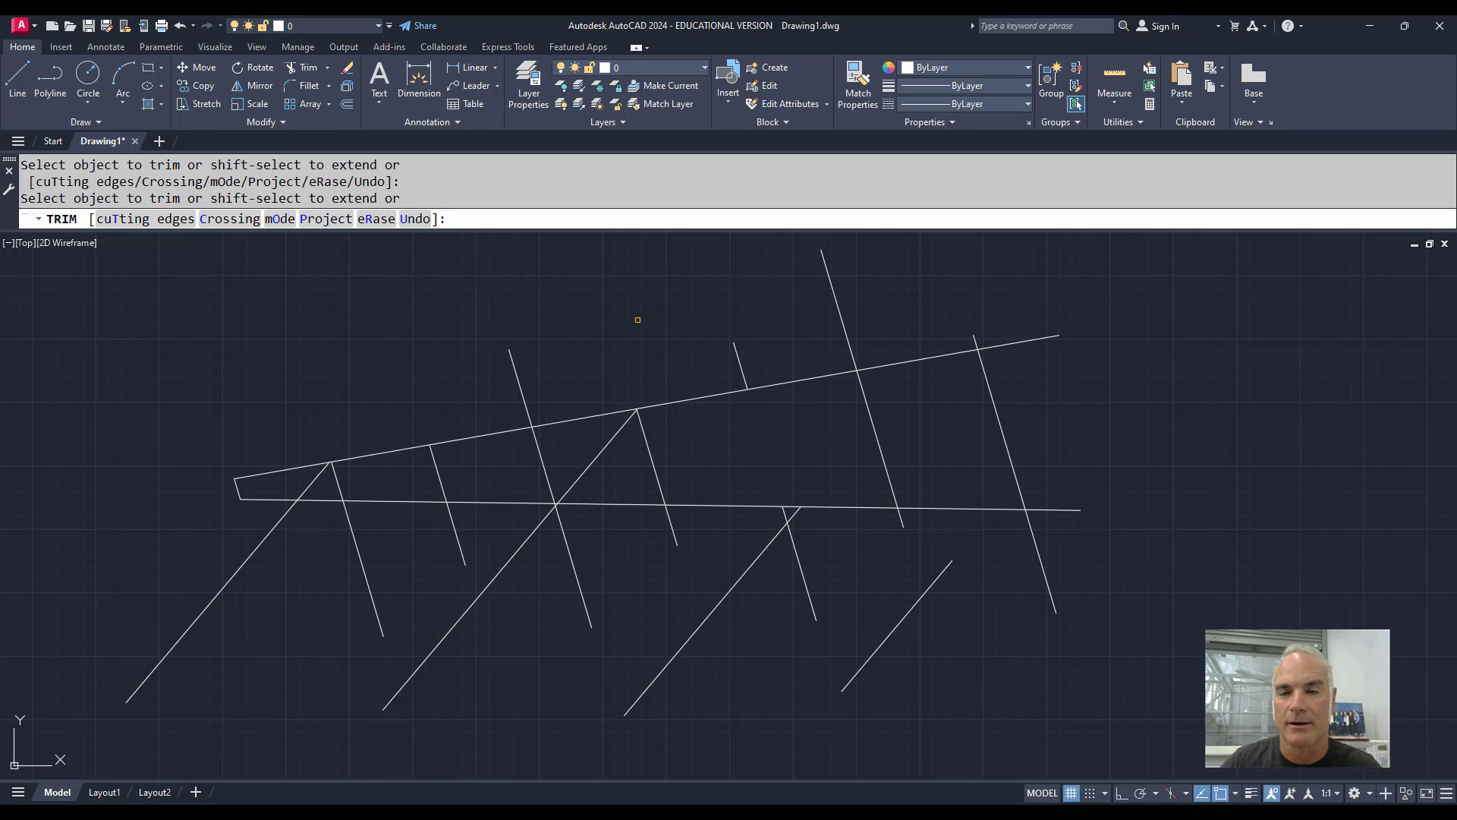
key("Return")
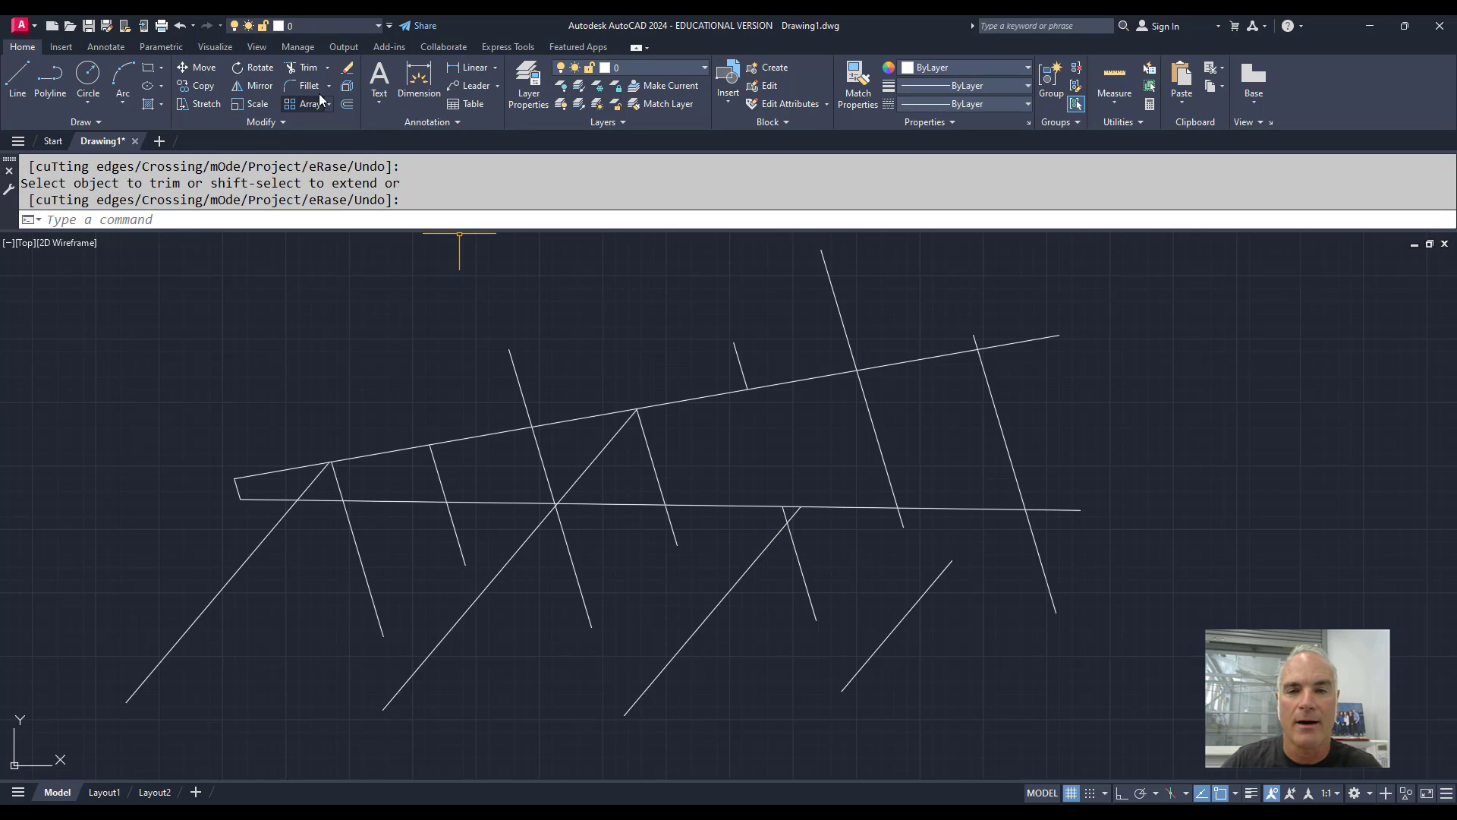
Step: Extend the third diagonal line up to the upper long line, crossing the slanted line in between
left_click(327, 70)
left_click(321, 122)
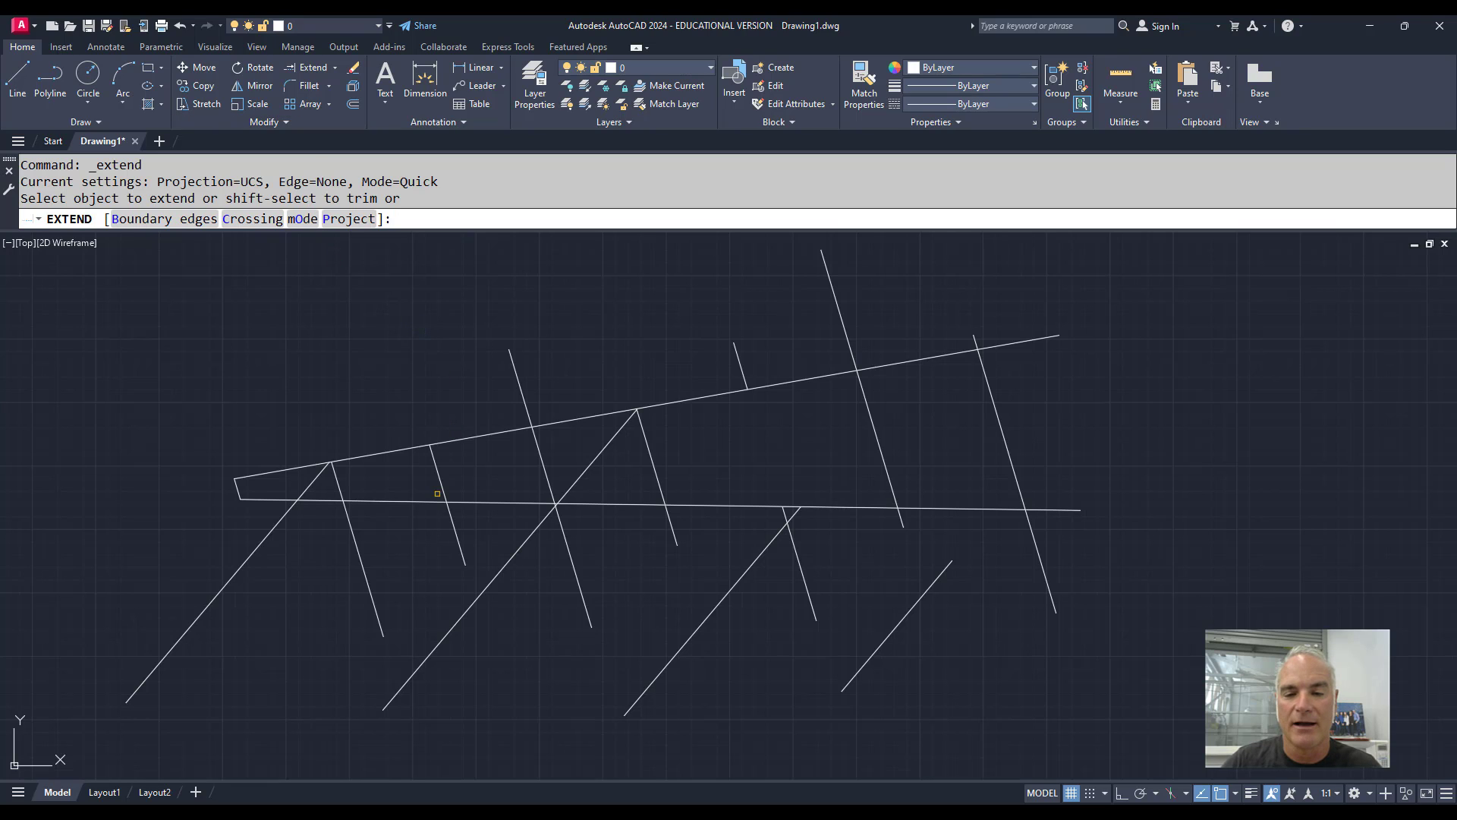
left_click(437, 494)
left_click(790, 518)
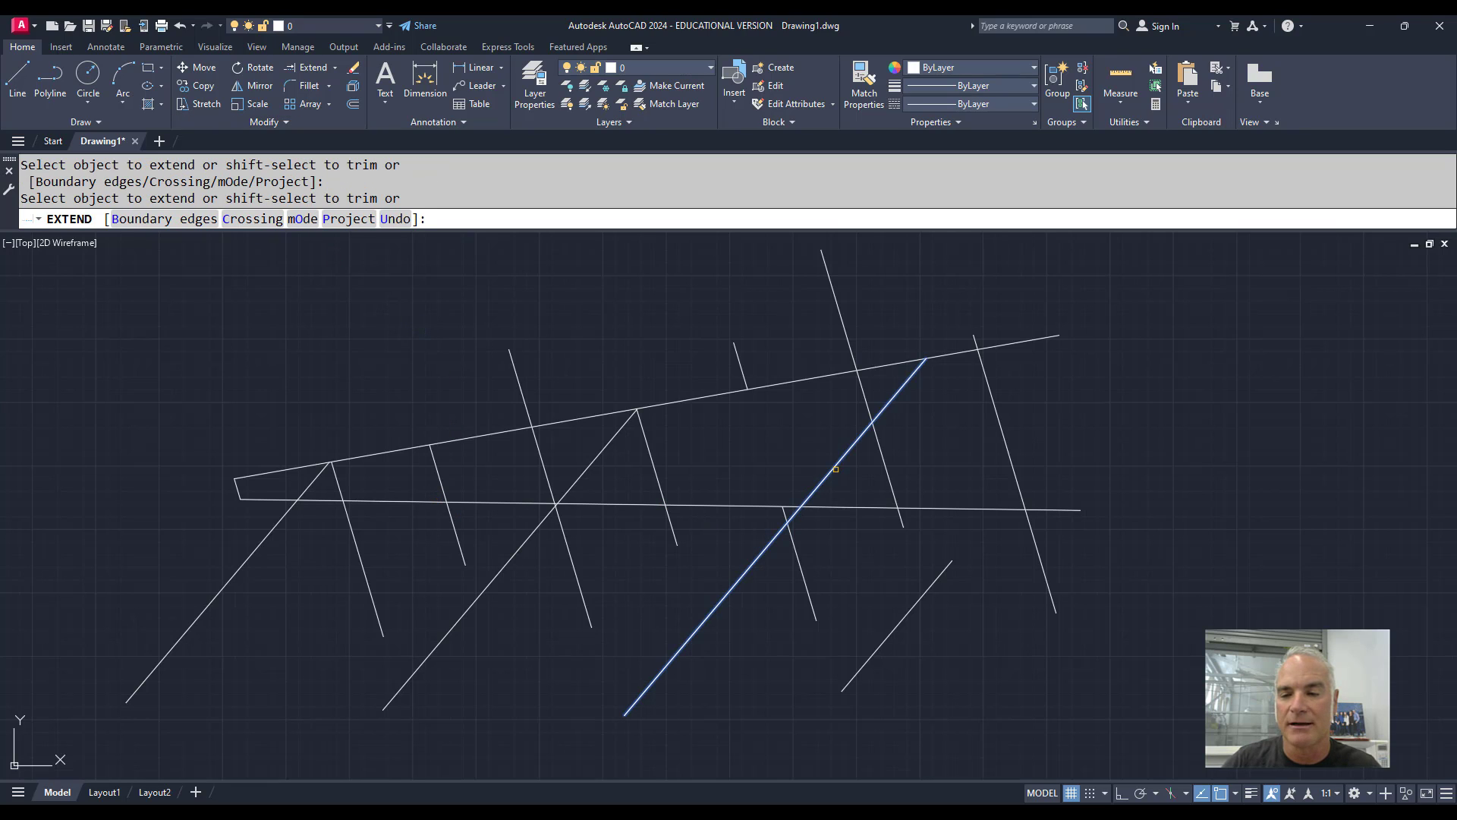
left_click(840, 463)
key("Return")
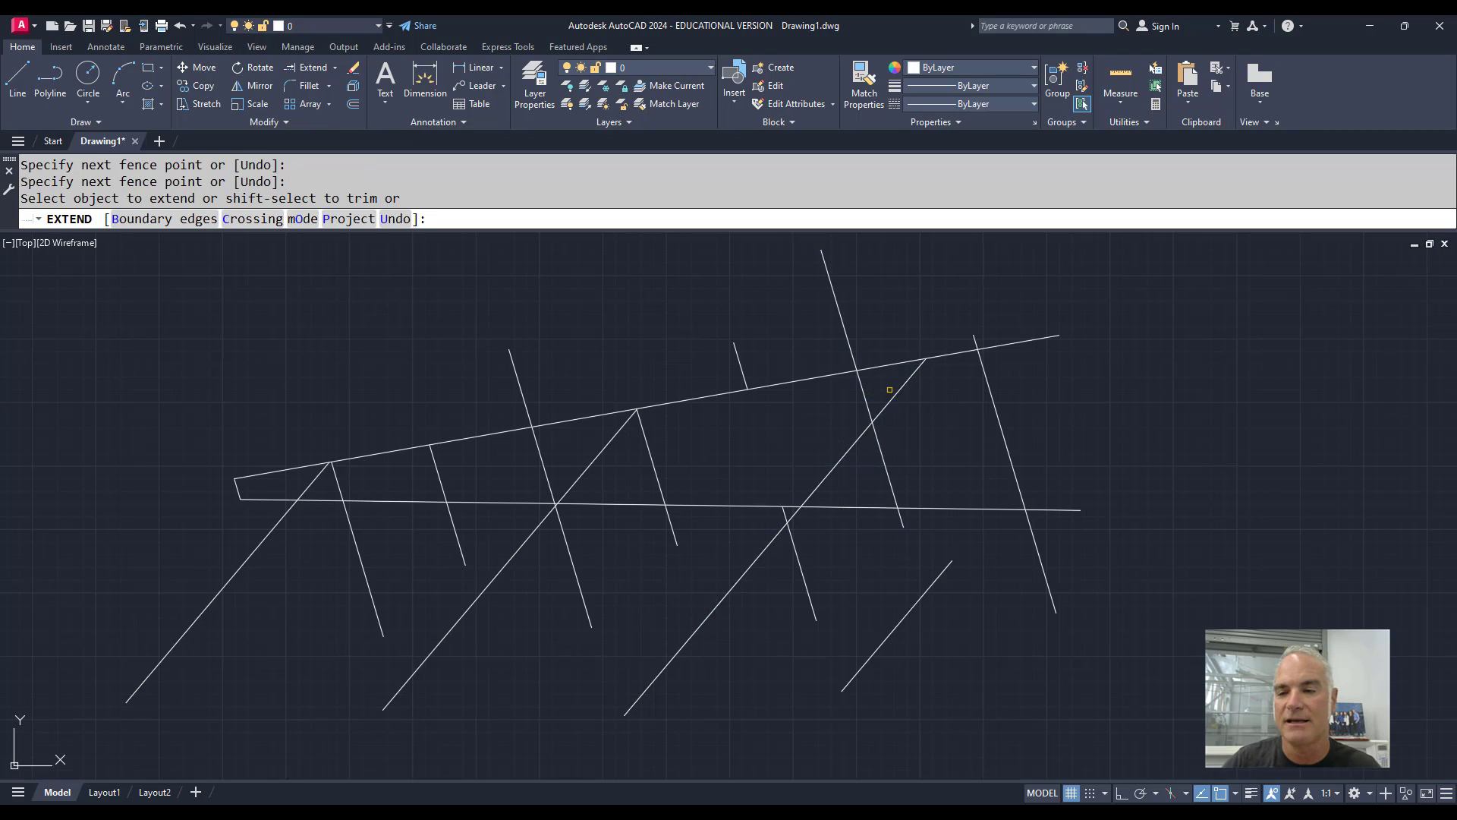
Step: Within Extend, trim the third diagonal's tip, the slanted line segment above it, and the middle of the upper long line
left_click(896, 393, "shift")
left_click(862, 383, "shift")
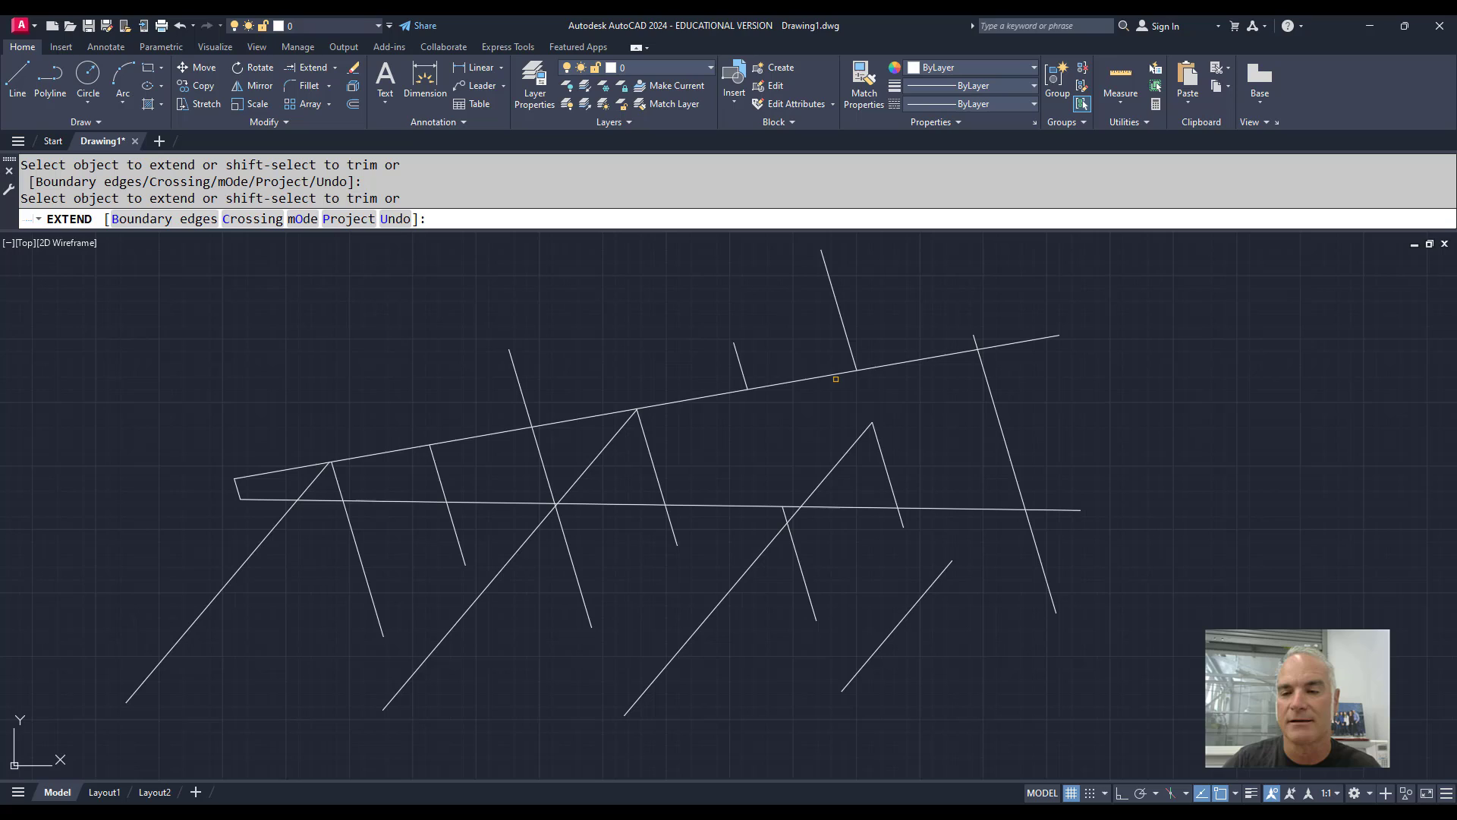
left_click(827, 375, "shift")
left_click(731, 393, "shift")
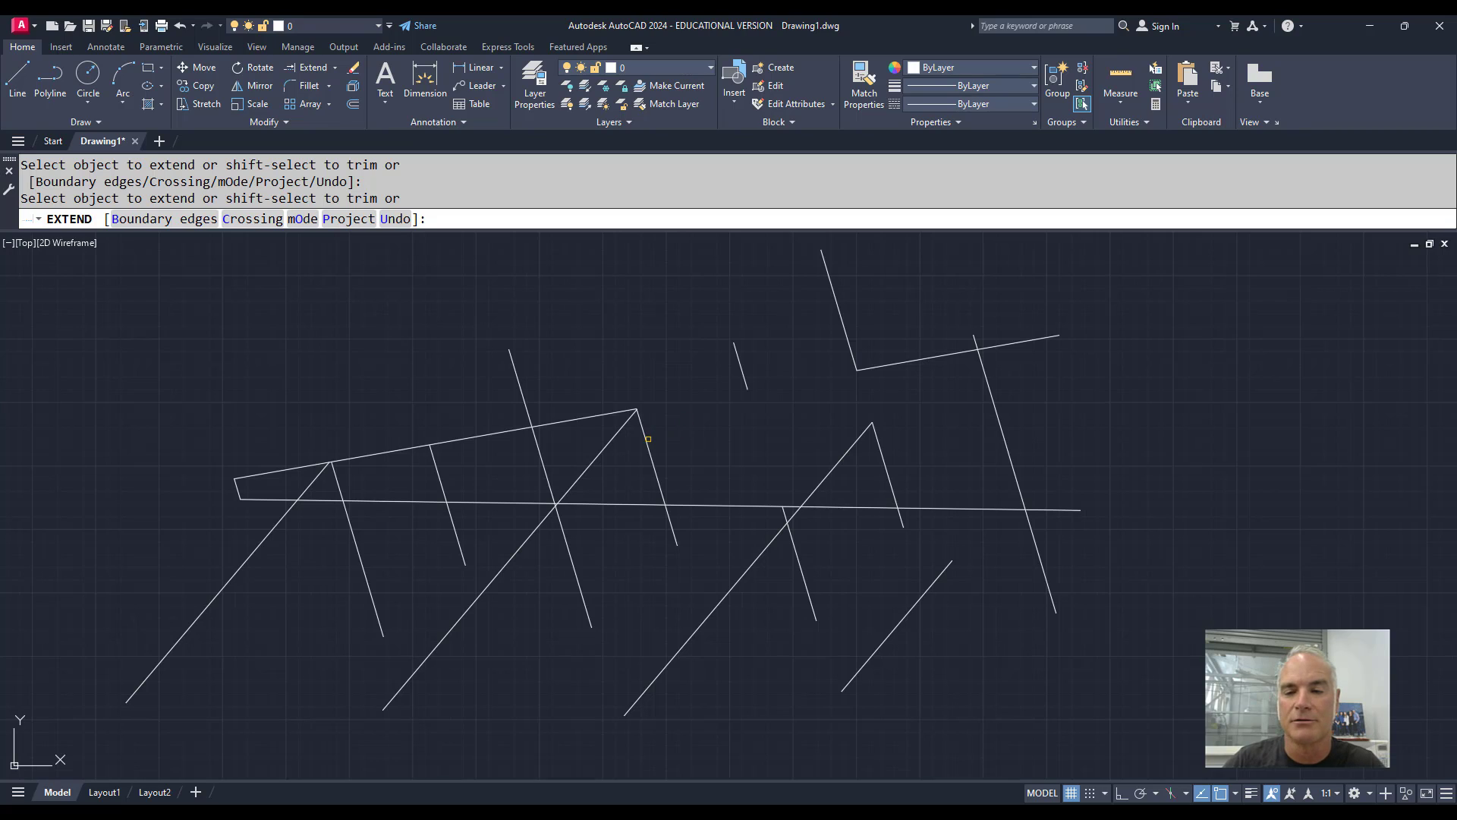
Step: Extend the third diagonal line up to the remaining right-hand part of the upper long line and end the command
left_click(644, 436)
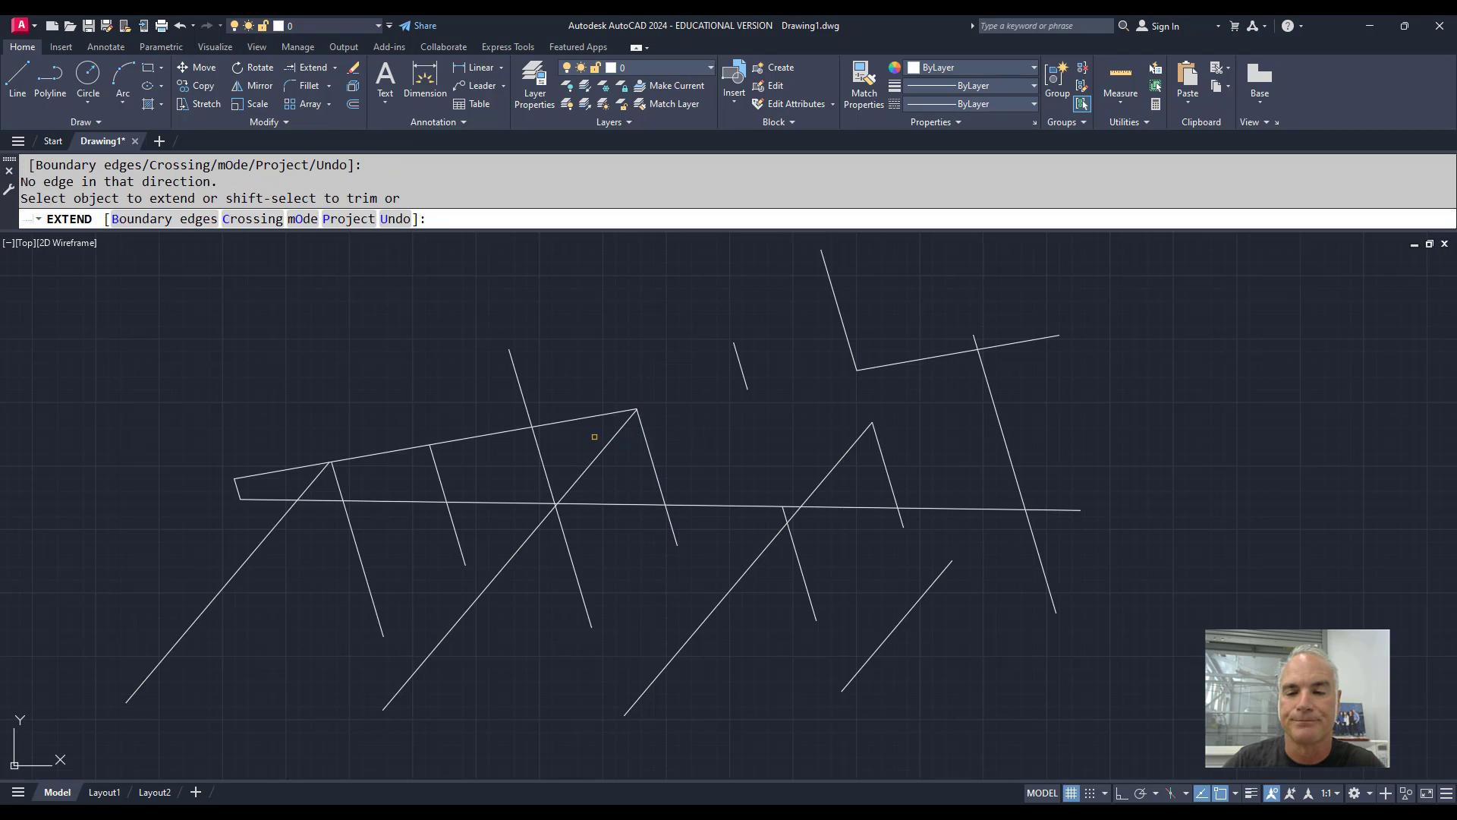
left_click(592, 463)
left_click(787, 515)
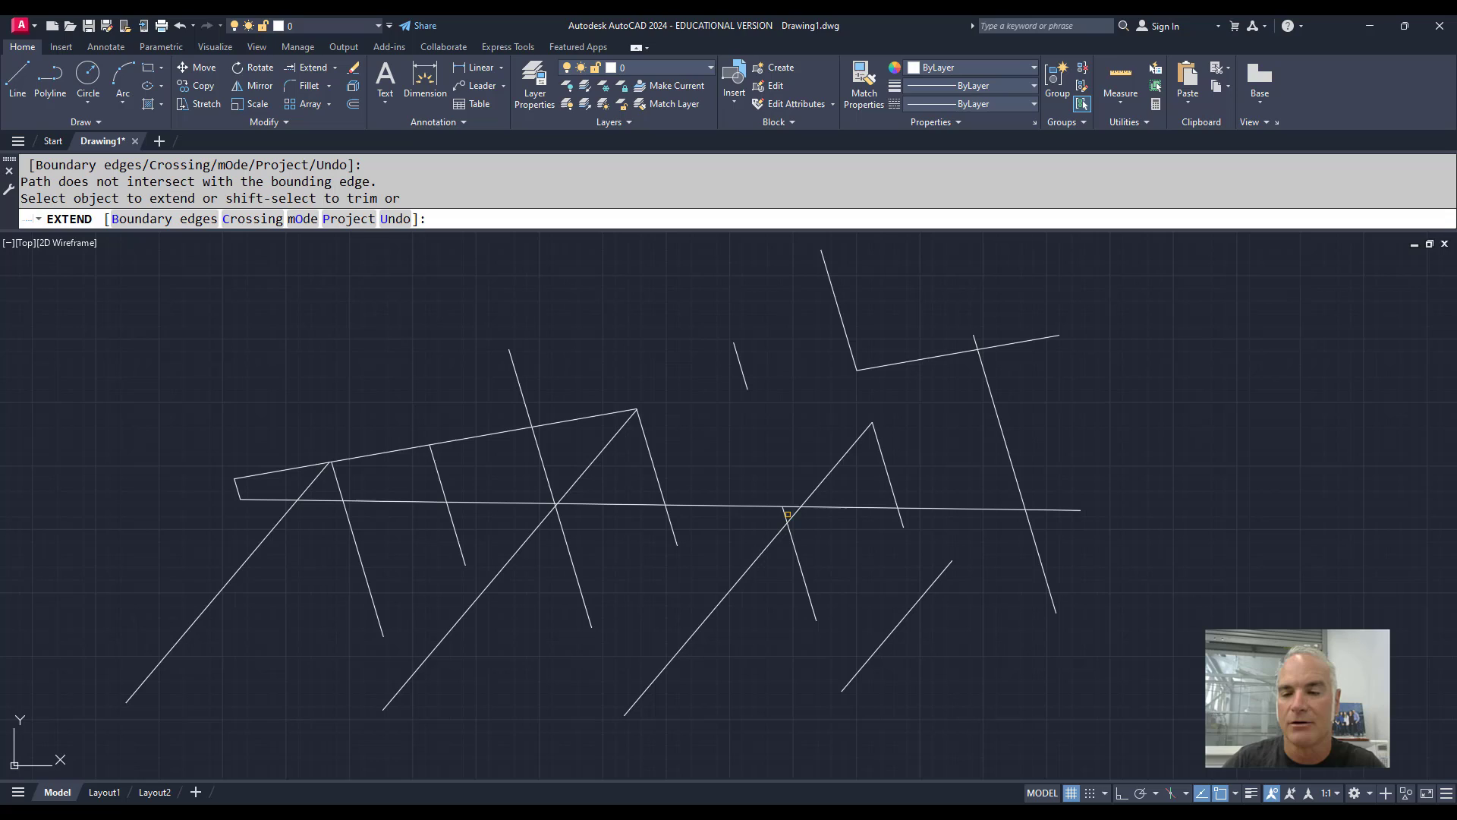
left_click(862, 431)
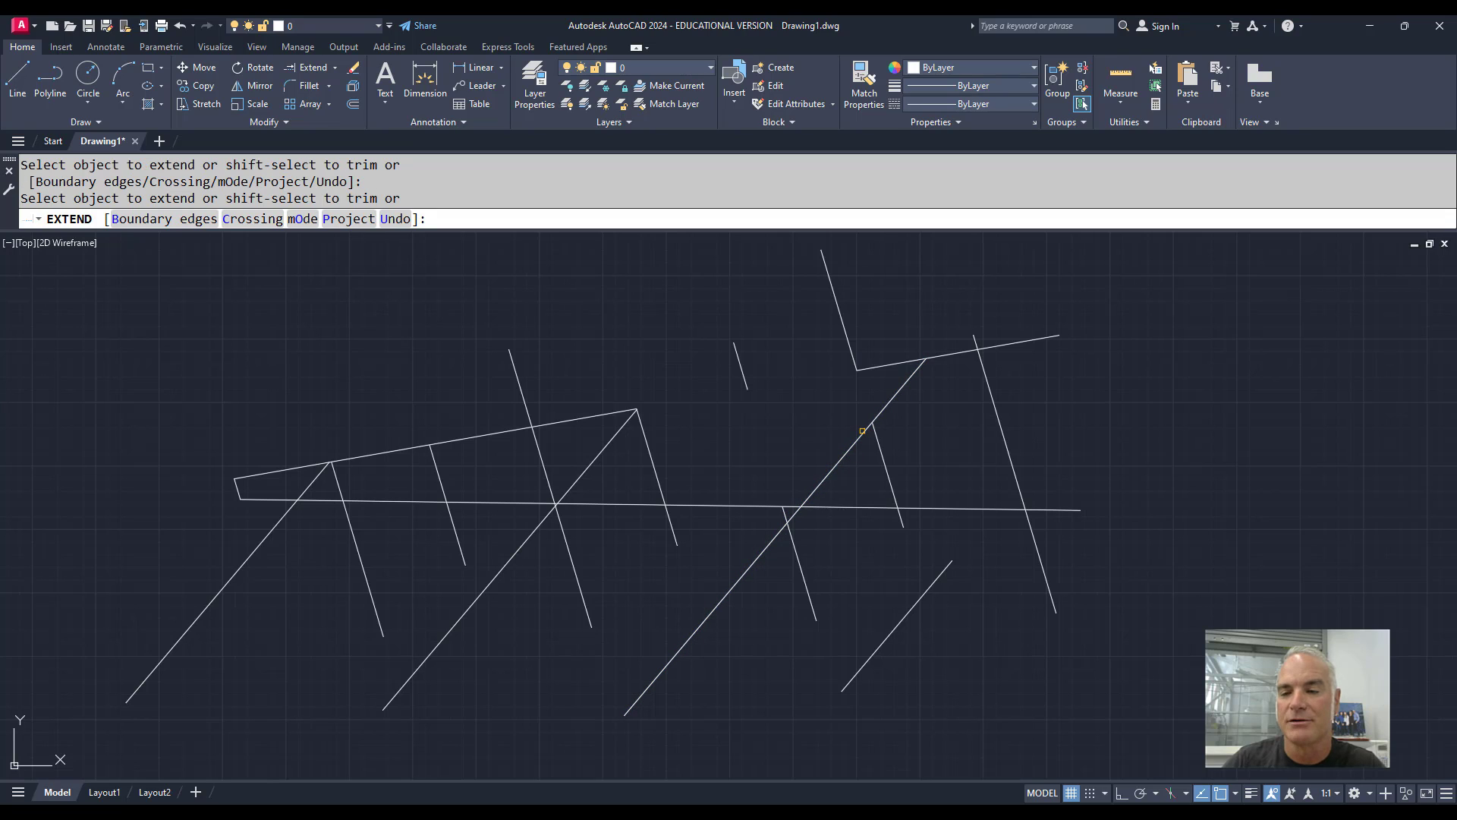
left_click(864, 429)
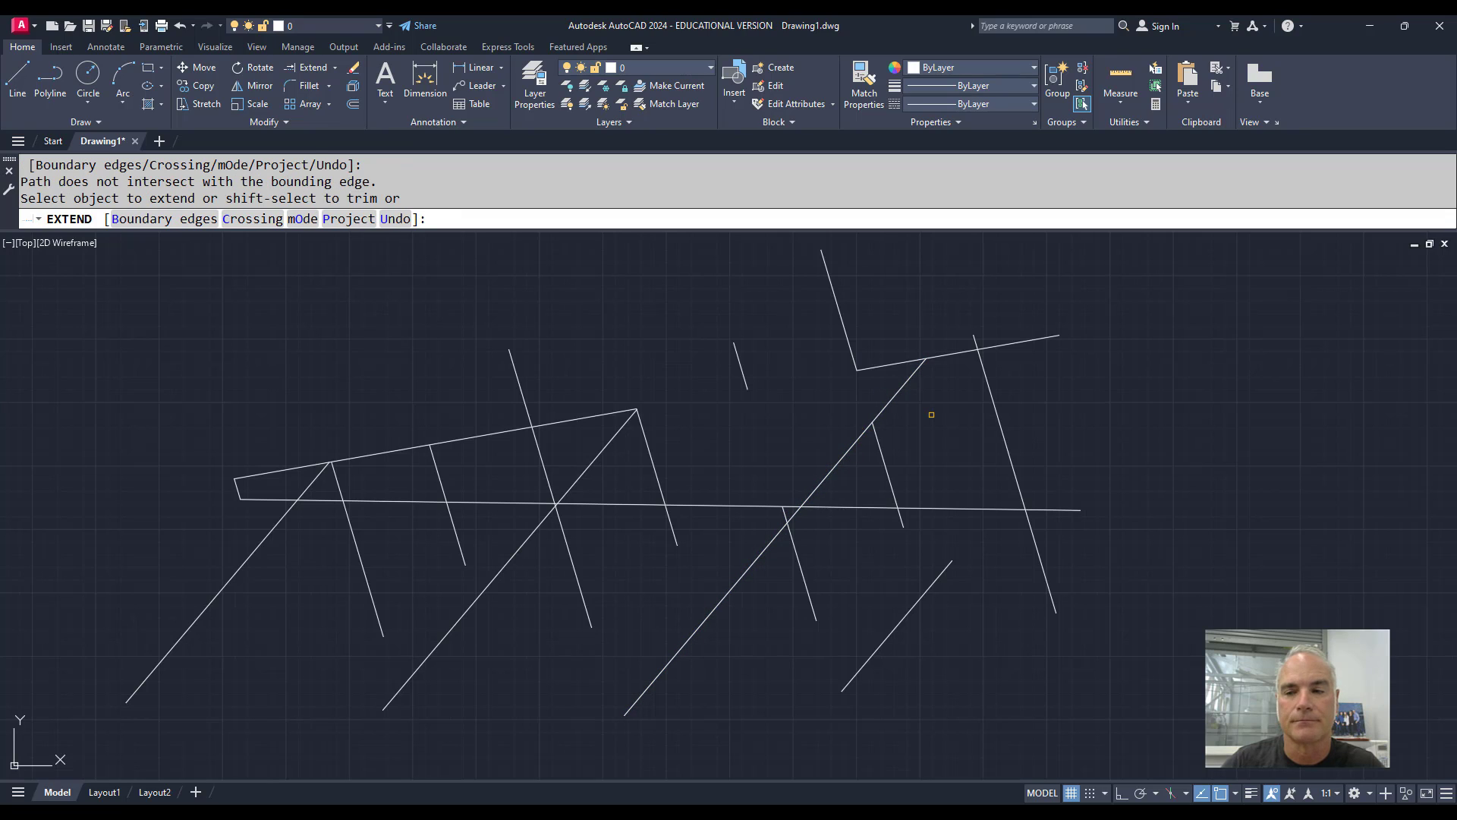
key("Return")
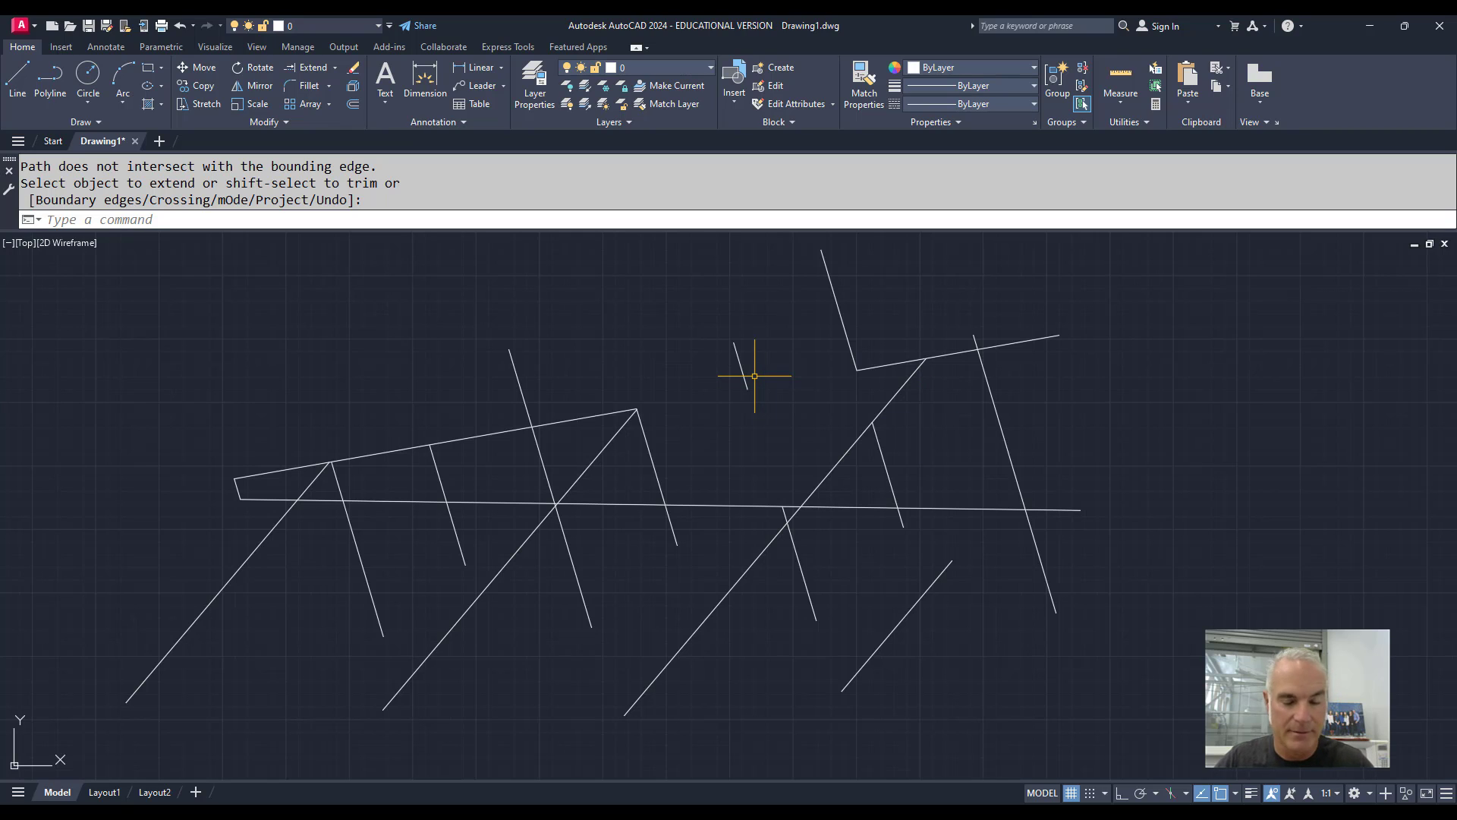
Step: Undo the last three trim and extend operations
key("ctrl+z")
key("ctrl+z")
key("ctrl+z")
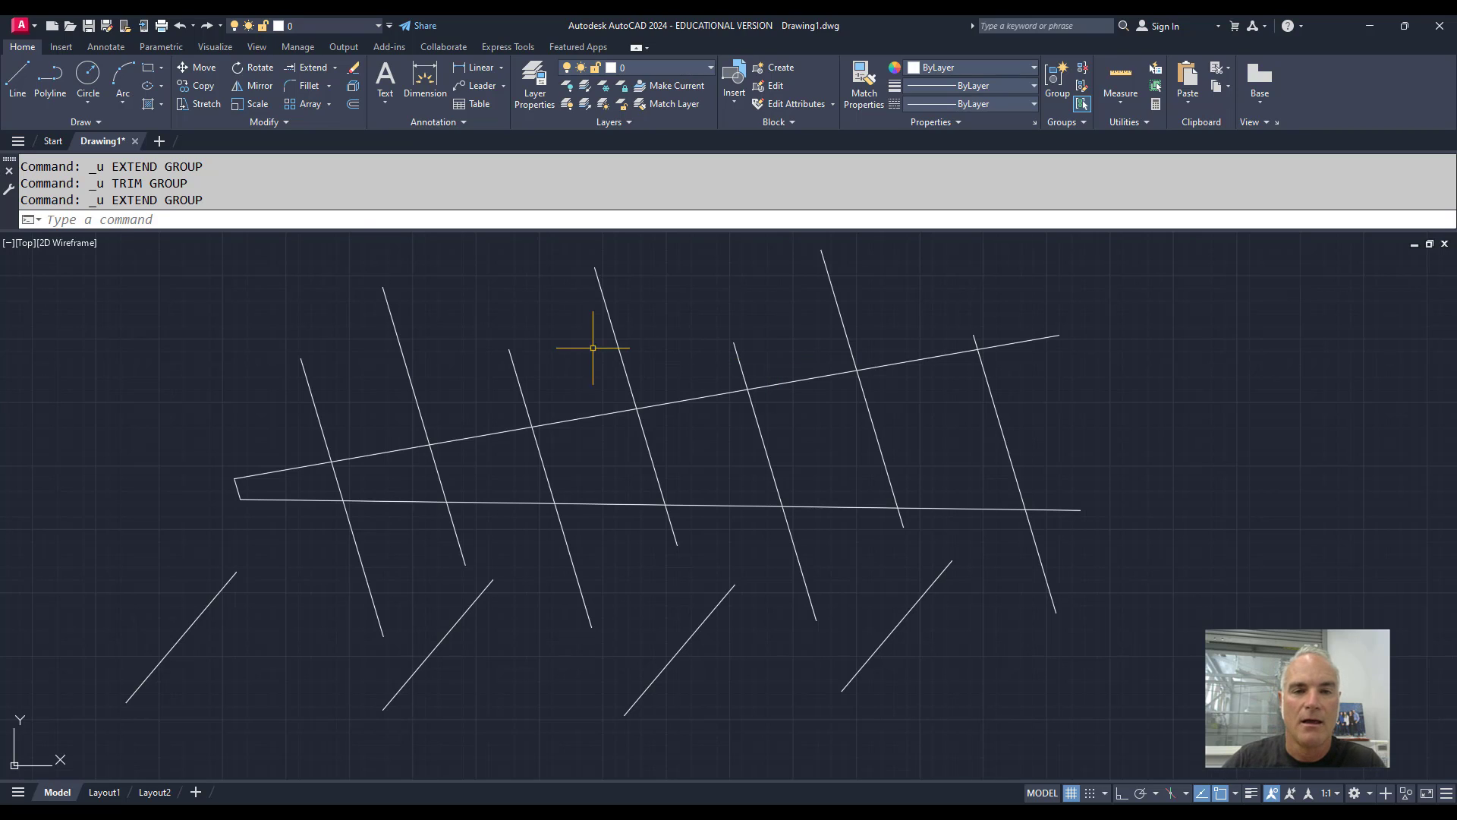
Step: Trim the upper long line between the leftmost and rightmost full-length slanted lines, piece by piece
left_click(337, 72)
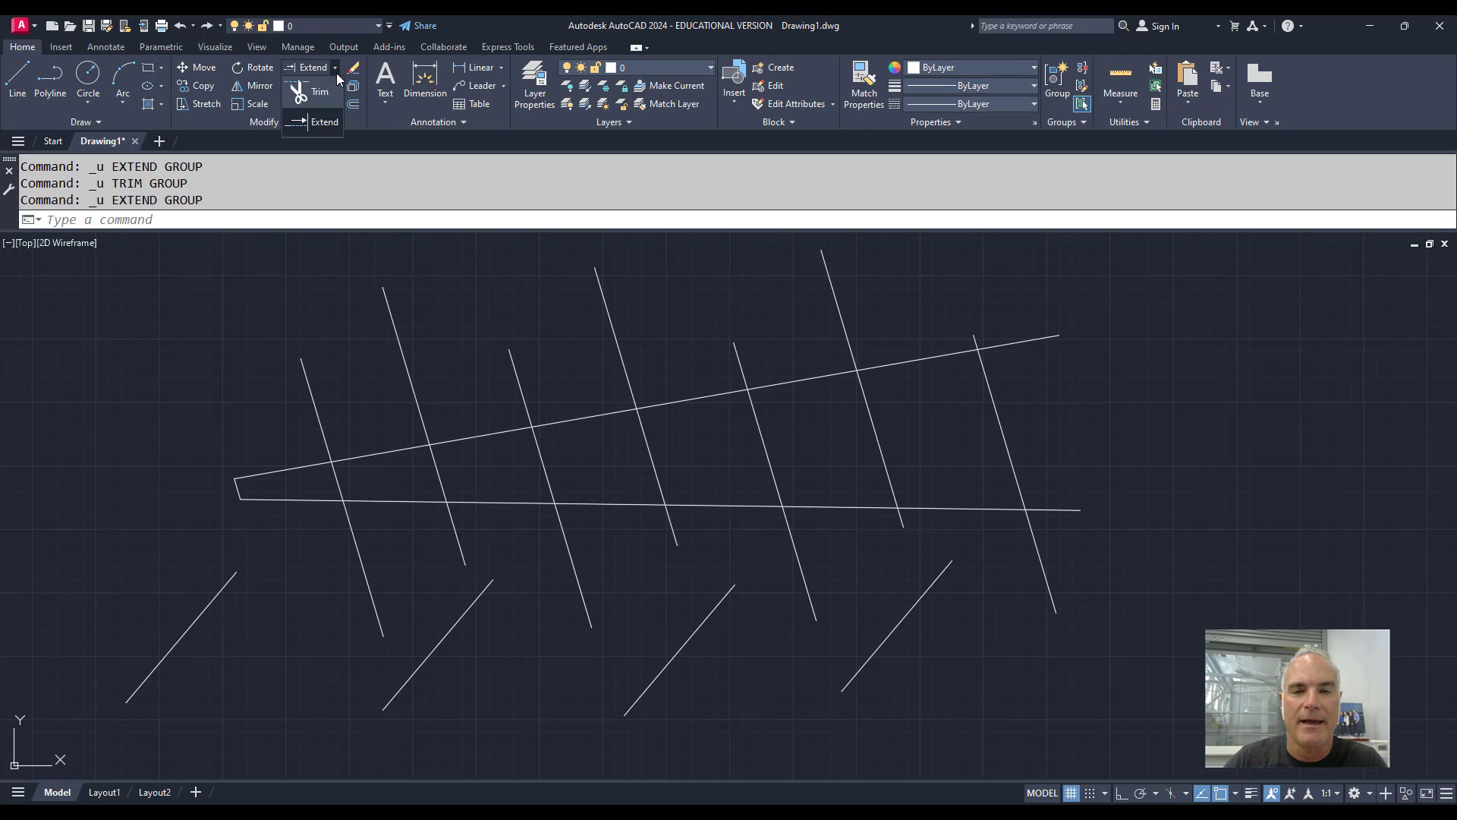
left_click(329, 89)
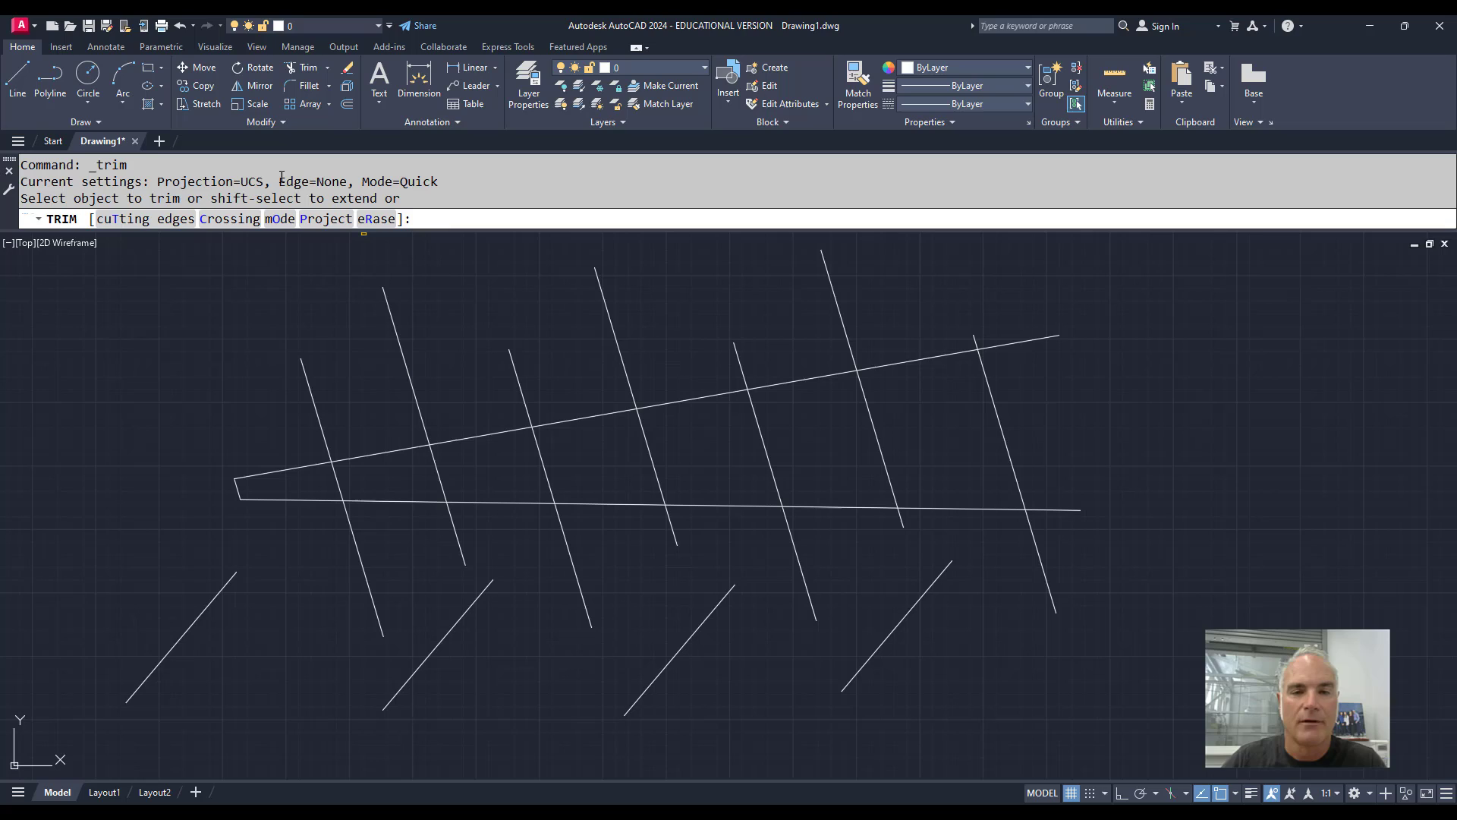
left_click(154, 220)
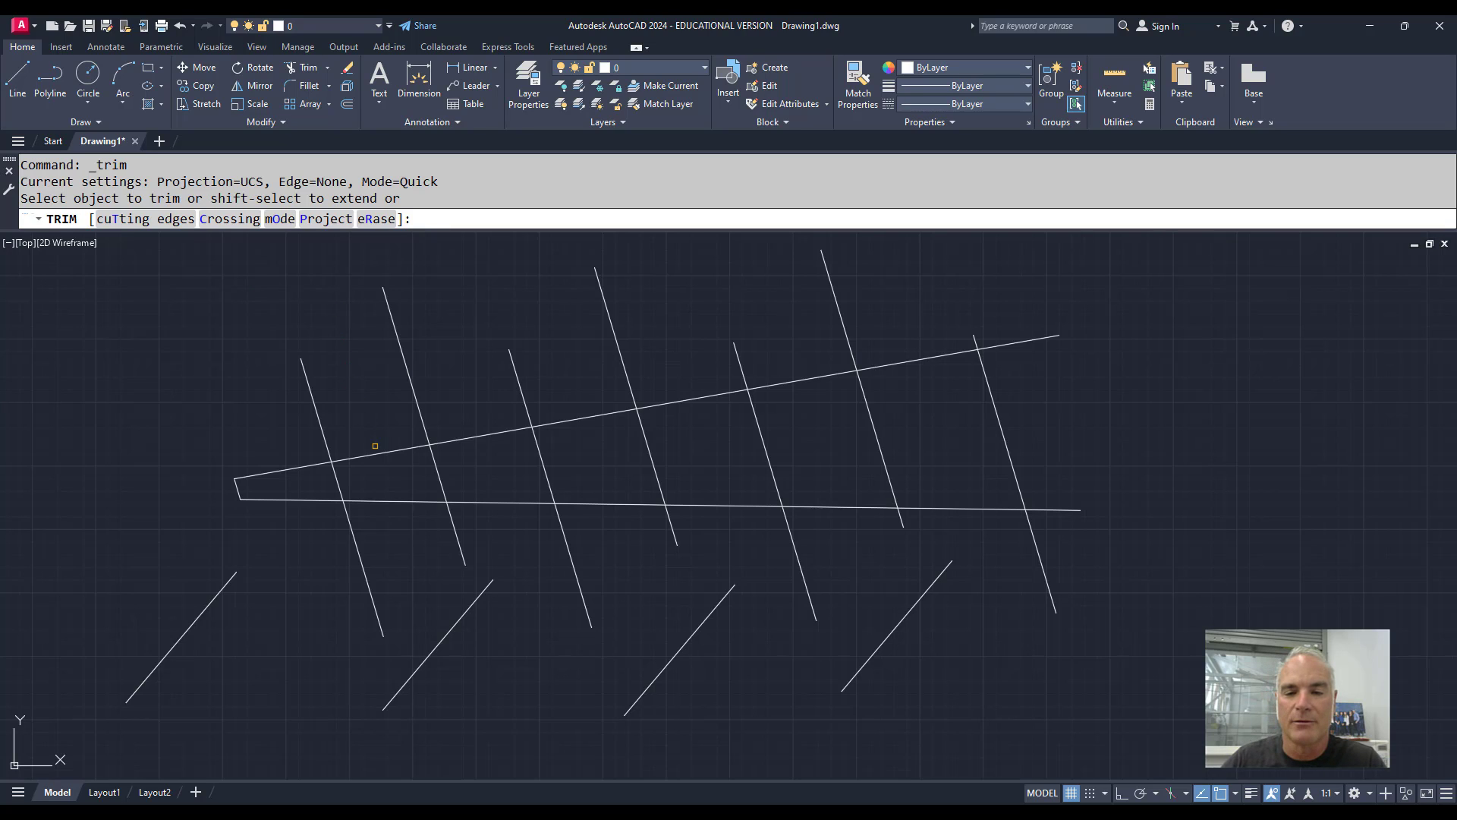
left_click(378, 453)
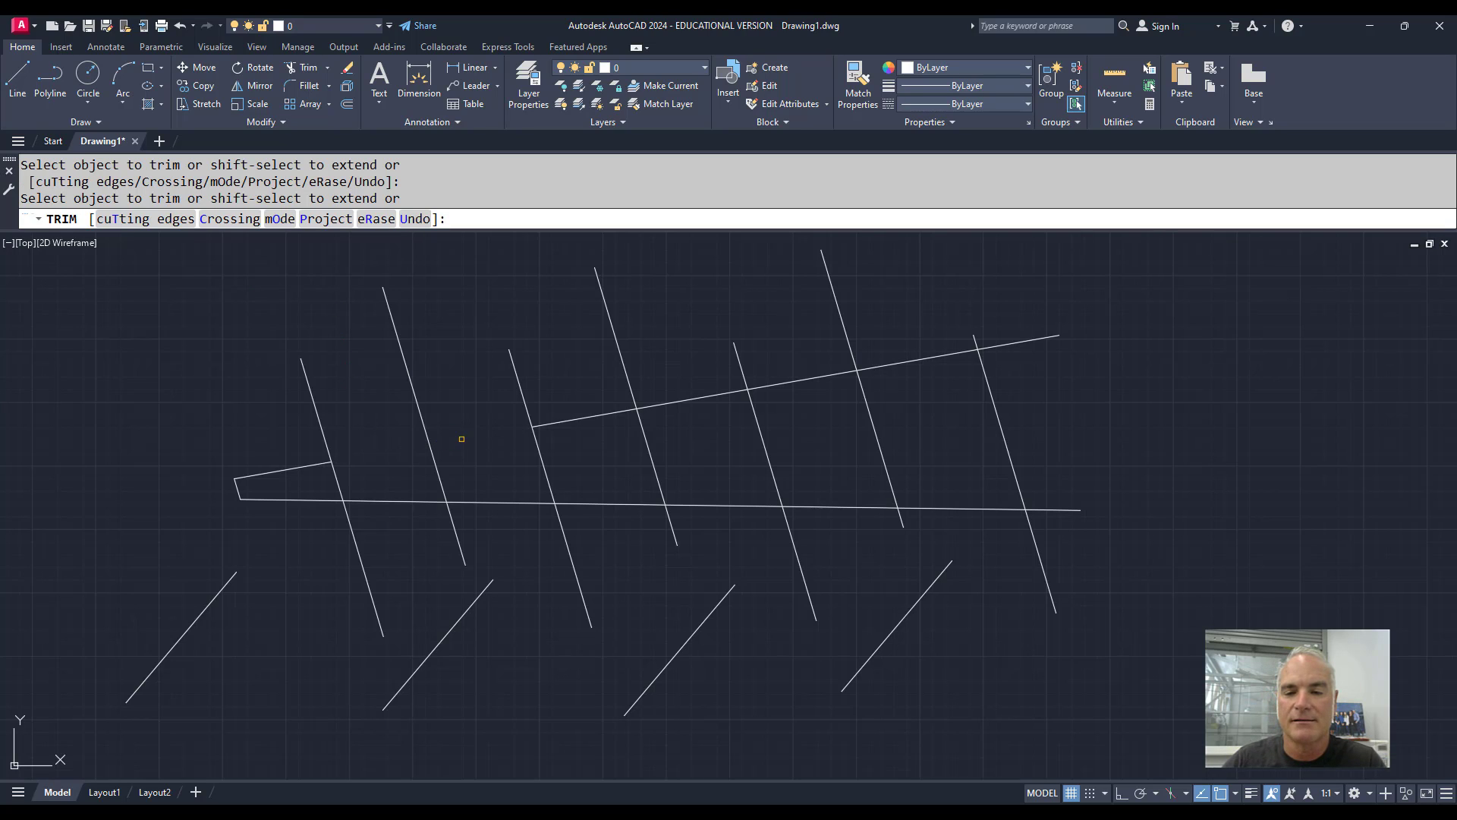
left_click(585, 417)
left_click(668, 403)
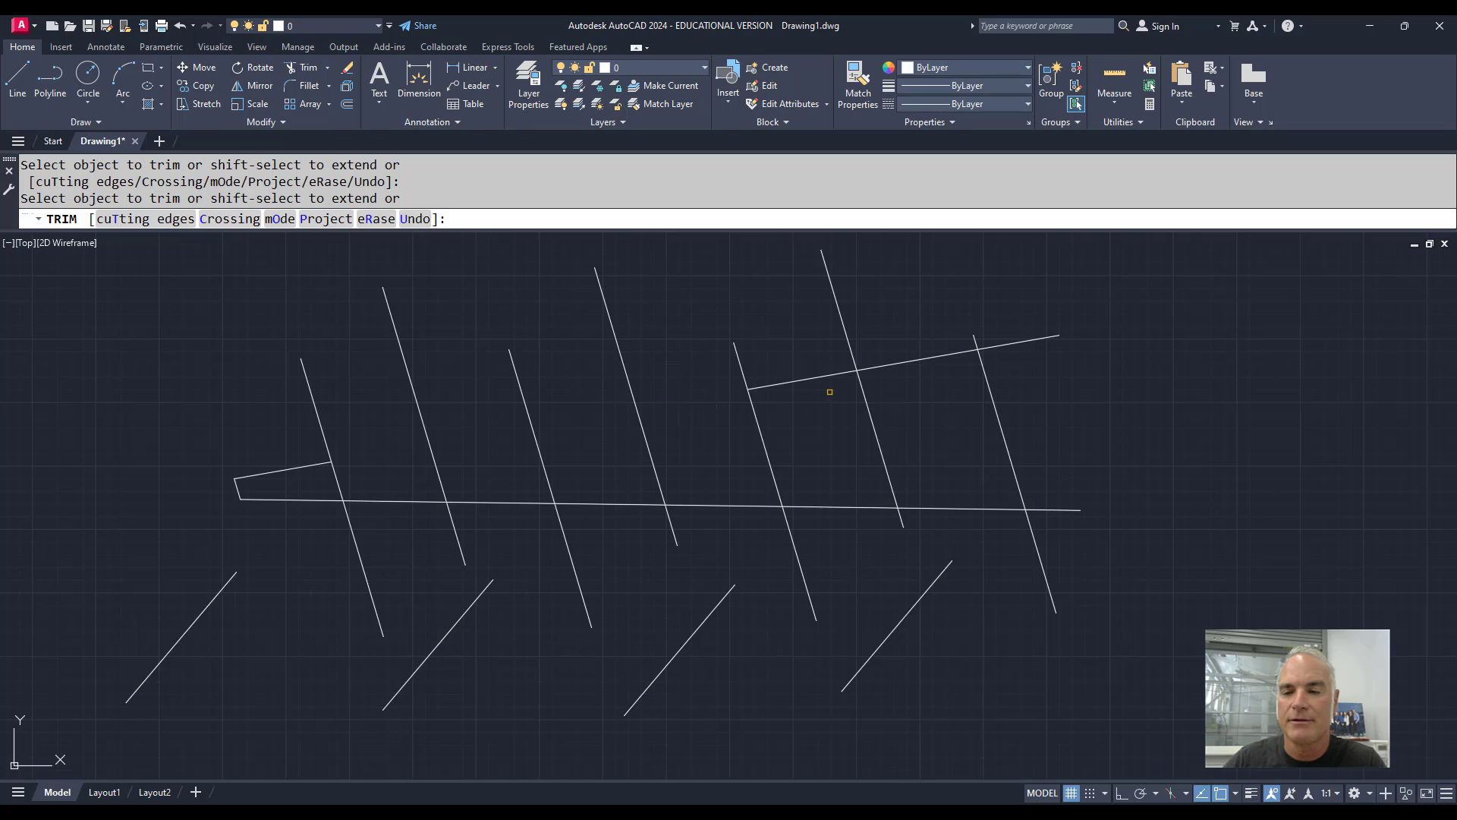
left_click(833, 374)
left_click(892, 363)
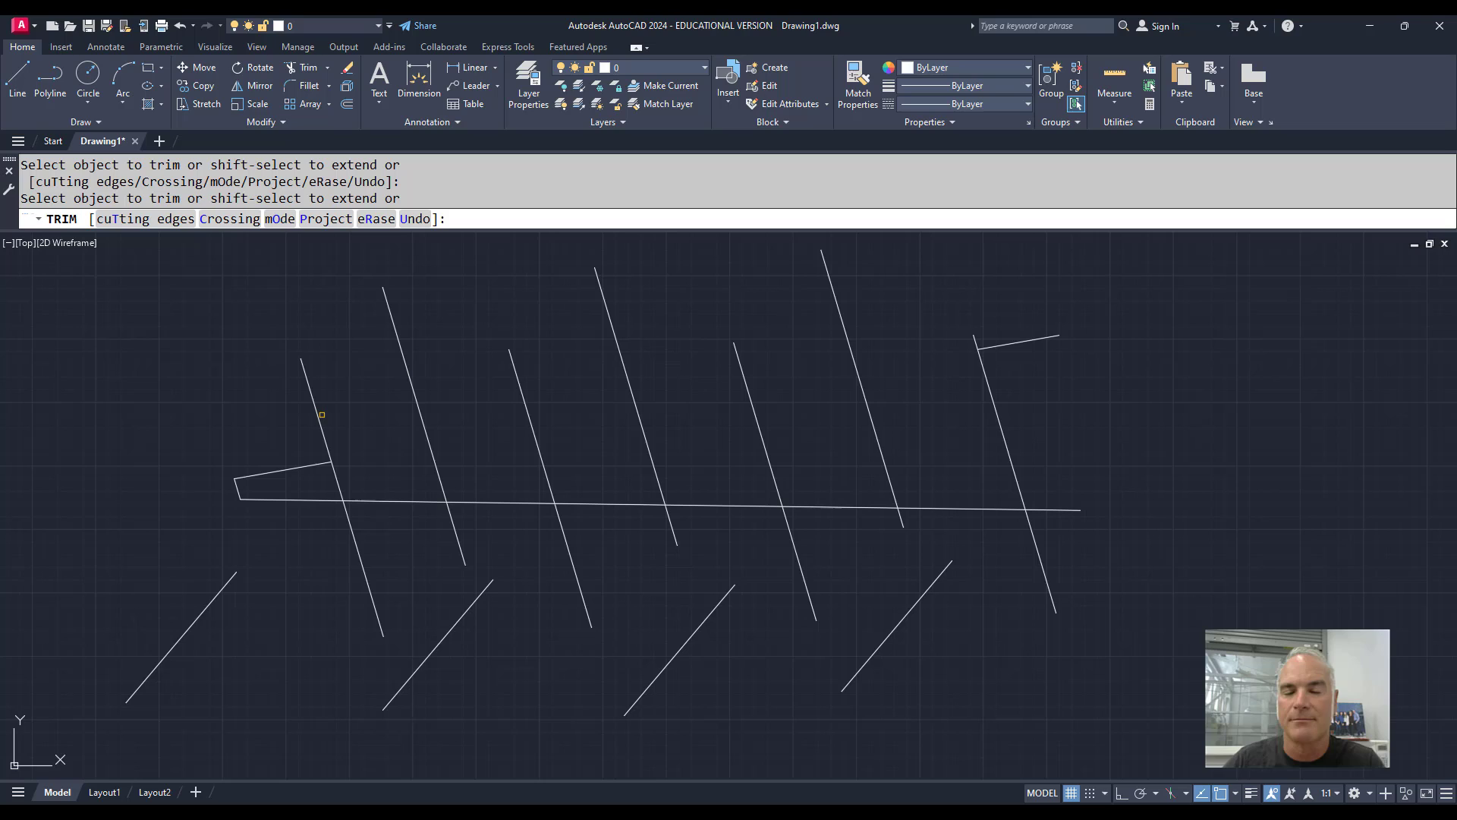
key("Escape")
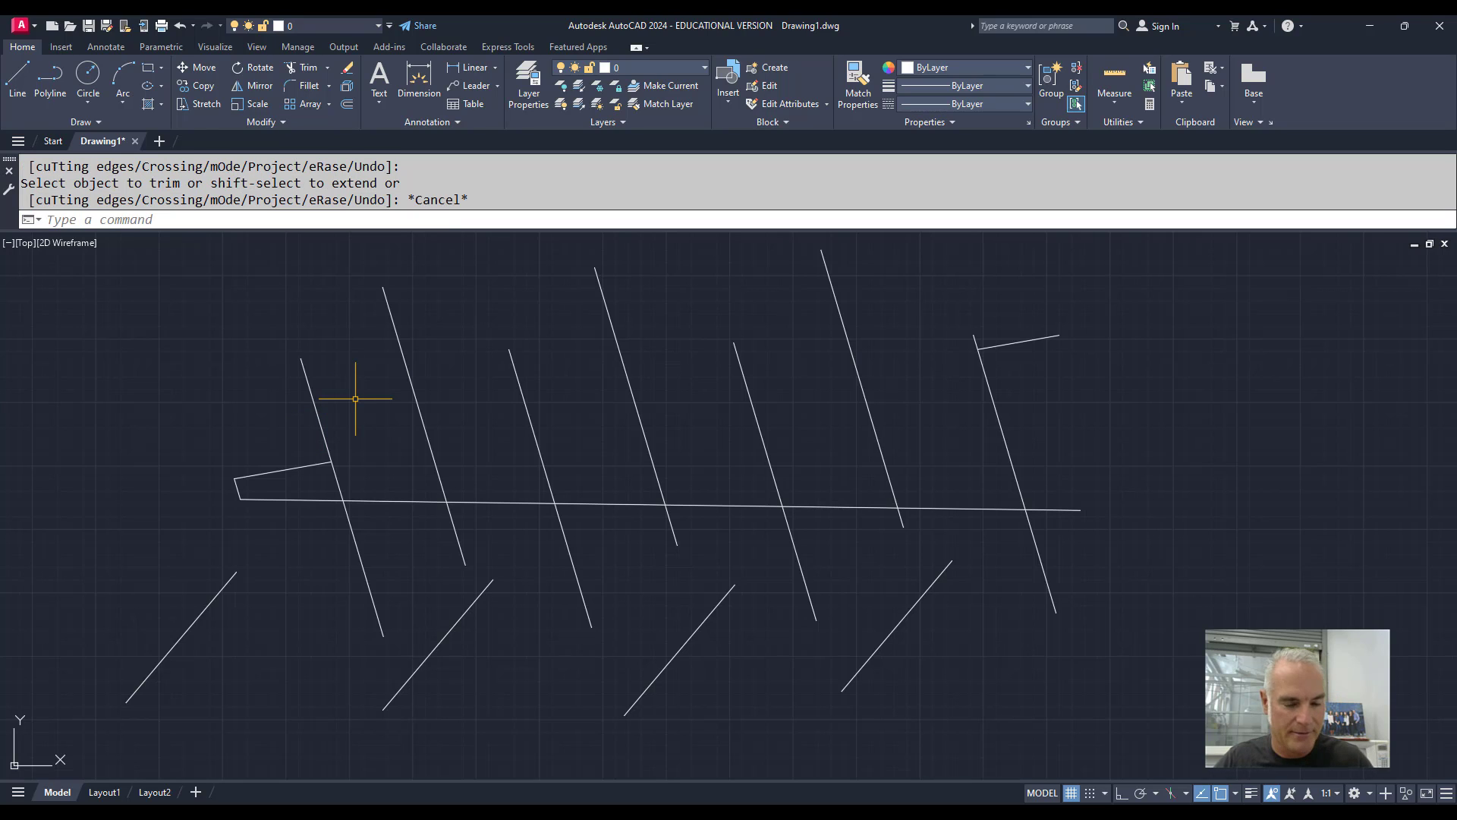
Step: Undo the last trim and trim both long lines between the leftmost and rightmost full-length slanted lines, set as cutting edges
key("ctrl+z")
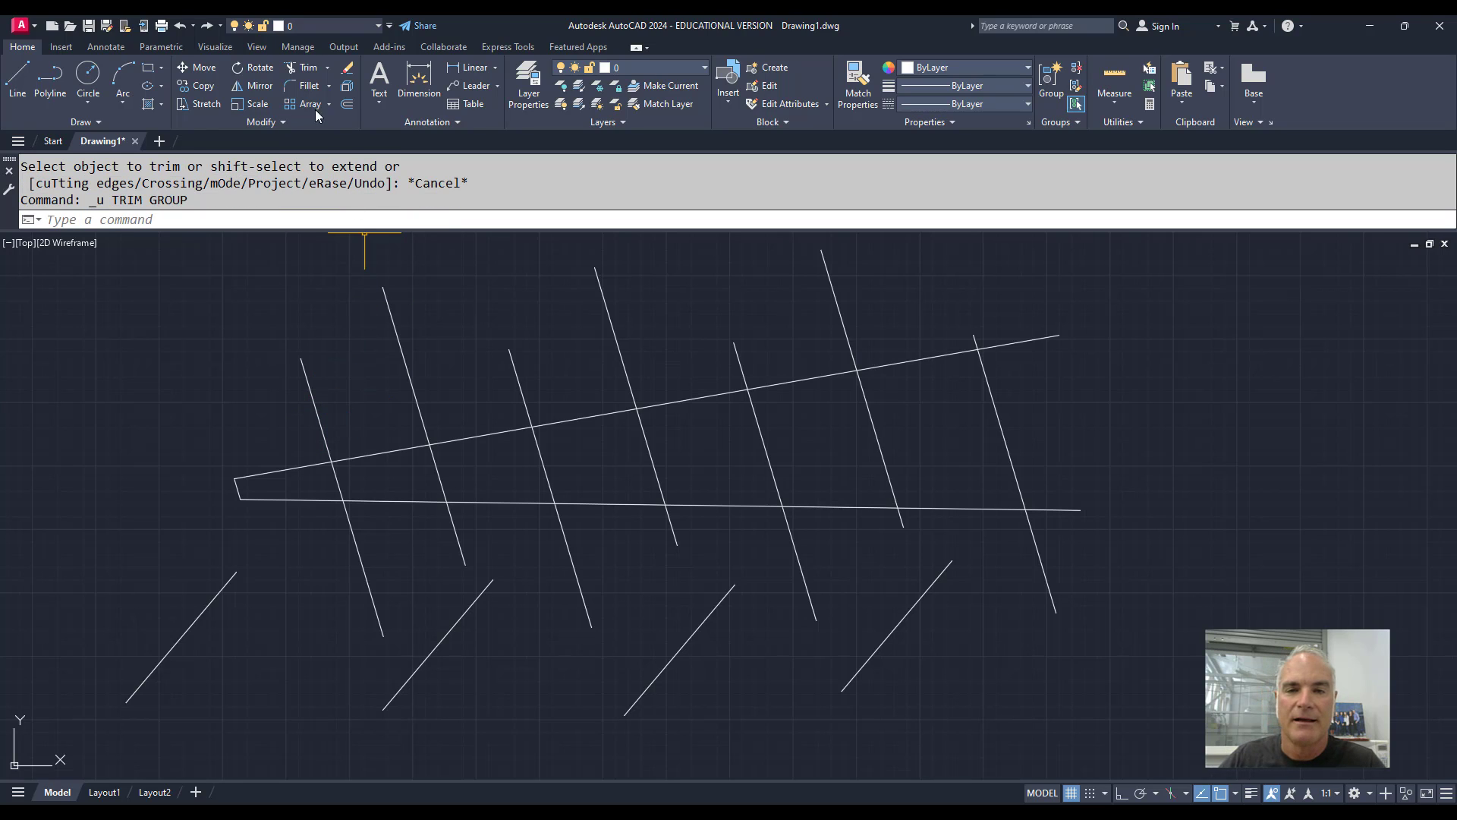
left_click(307, 68)
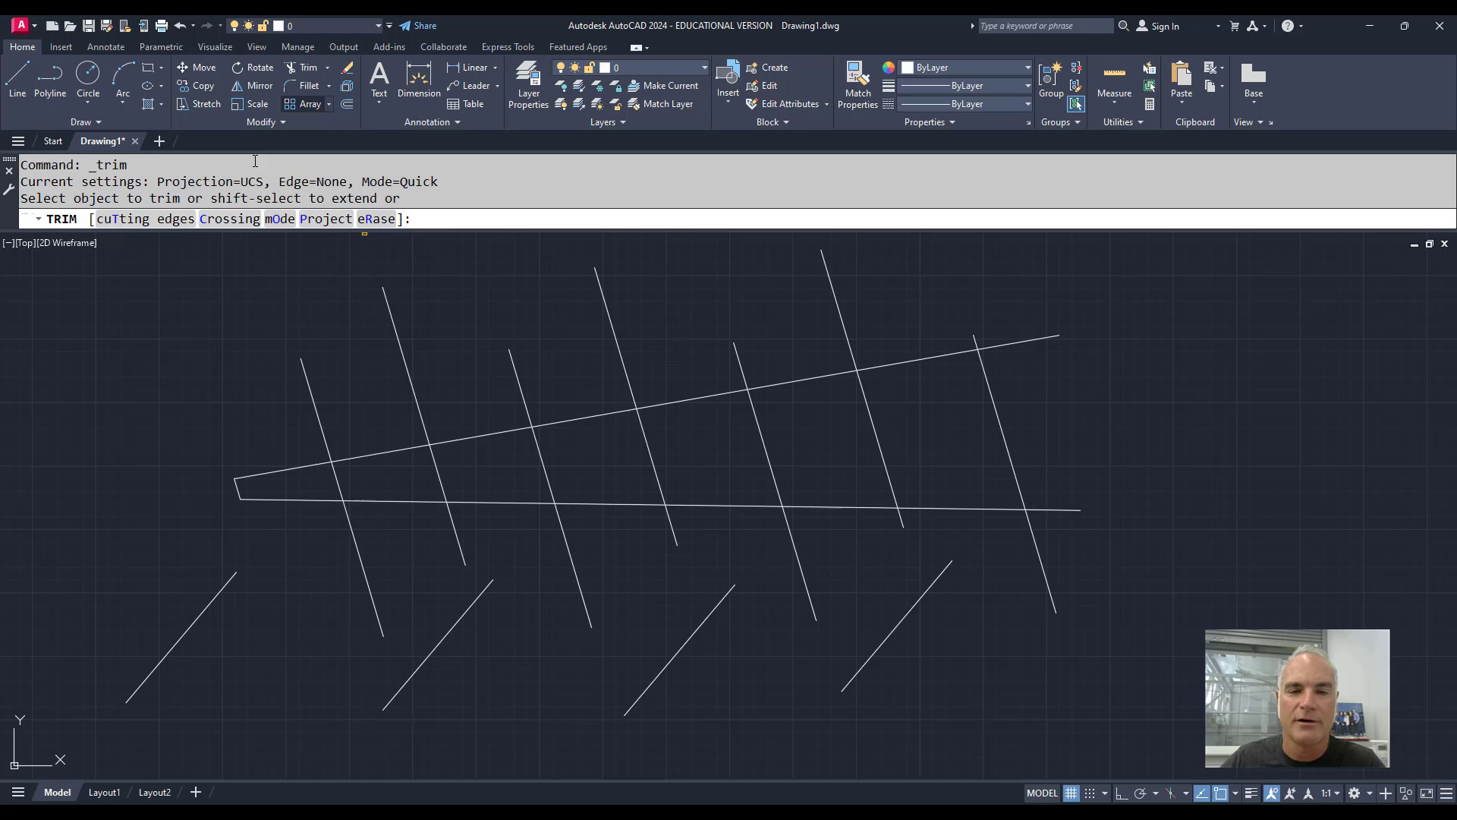
left_click(176, 220)
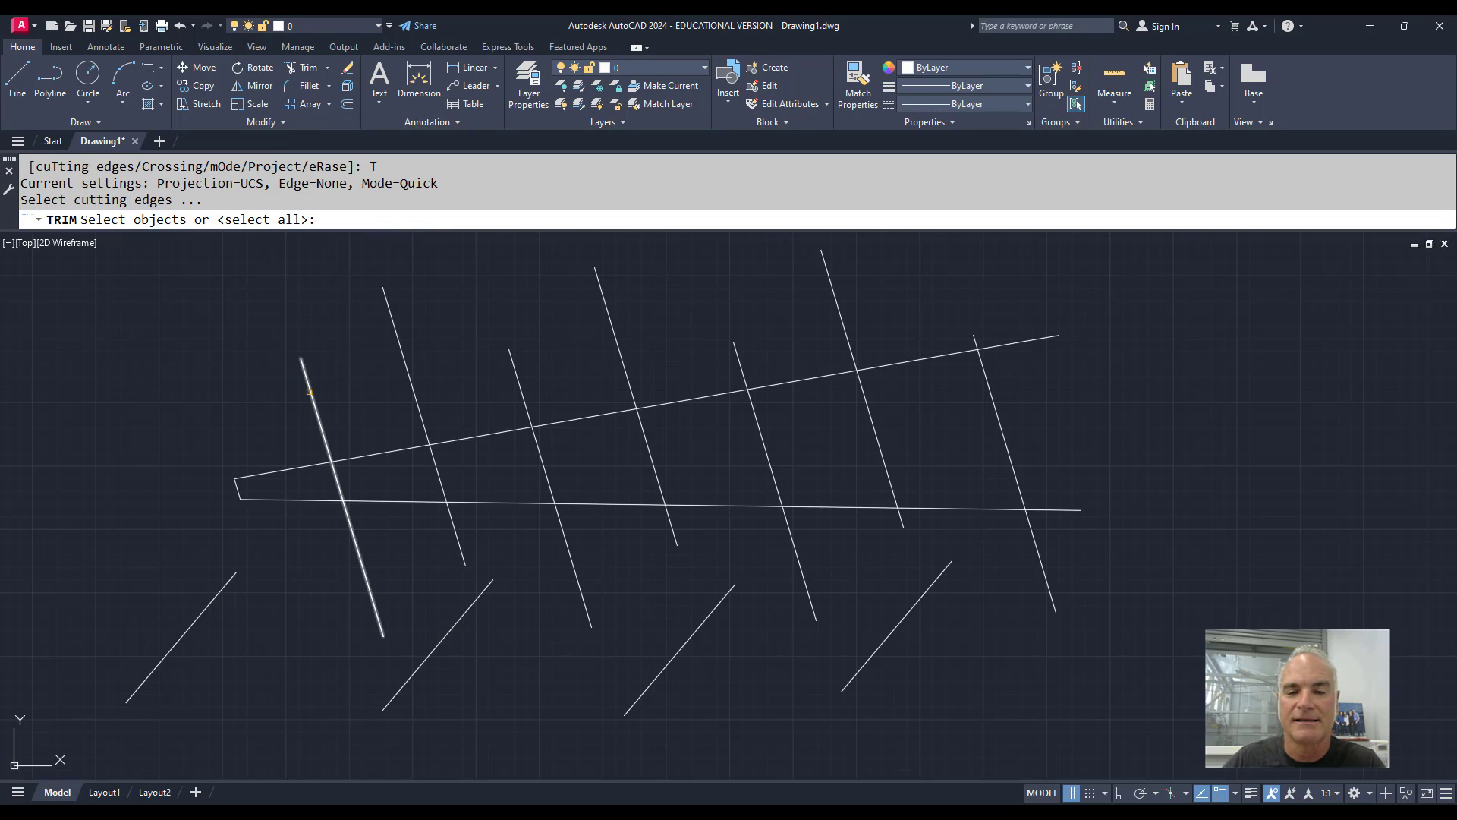
left_click(309, 392)
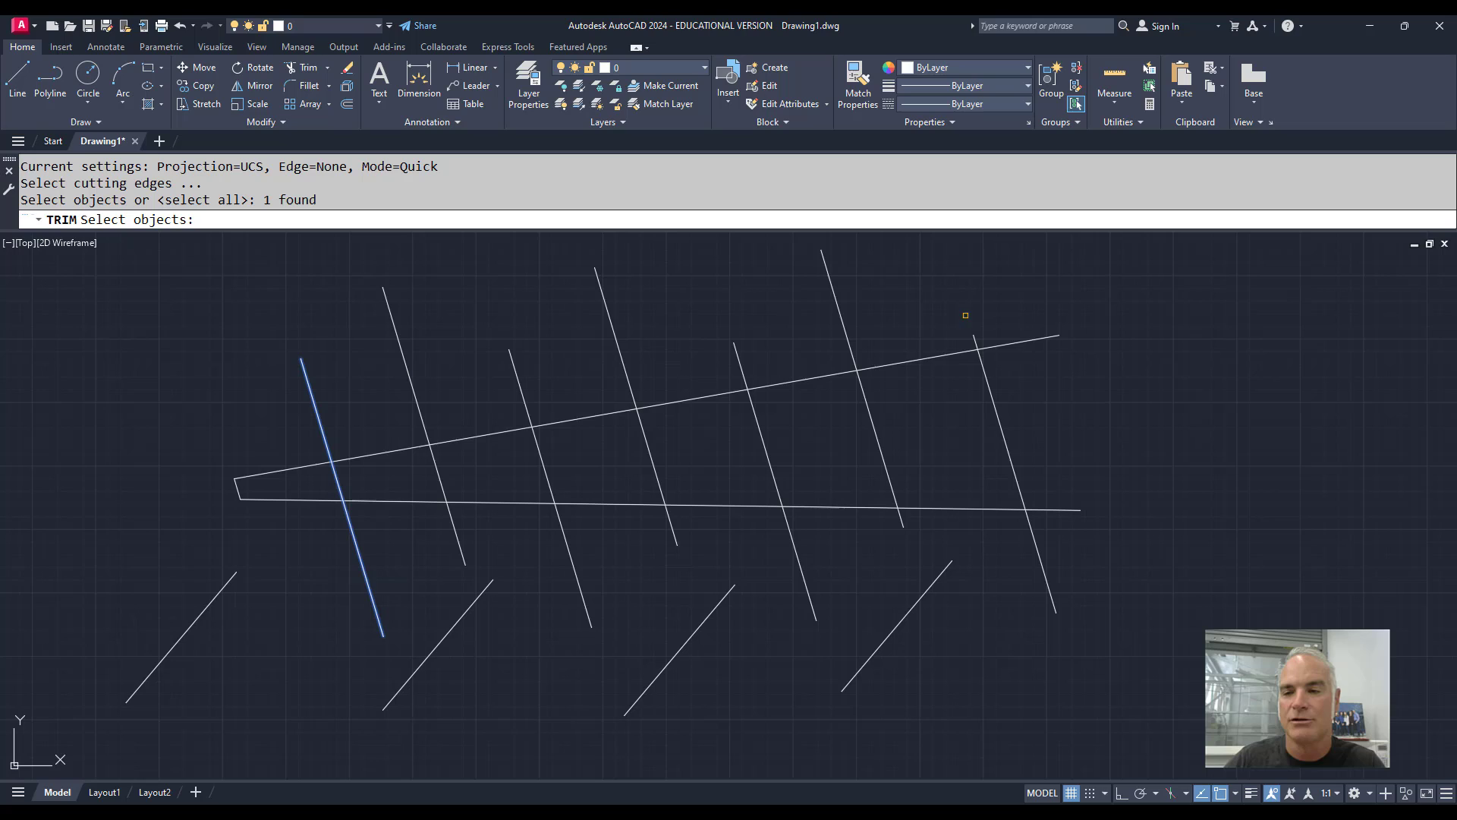
left_click(985, 362)
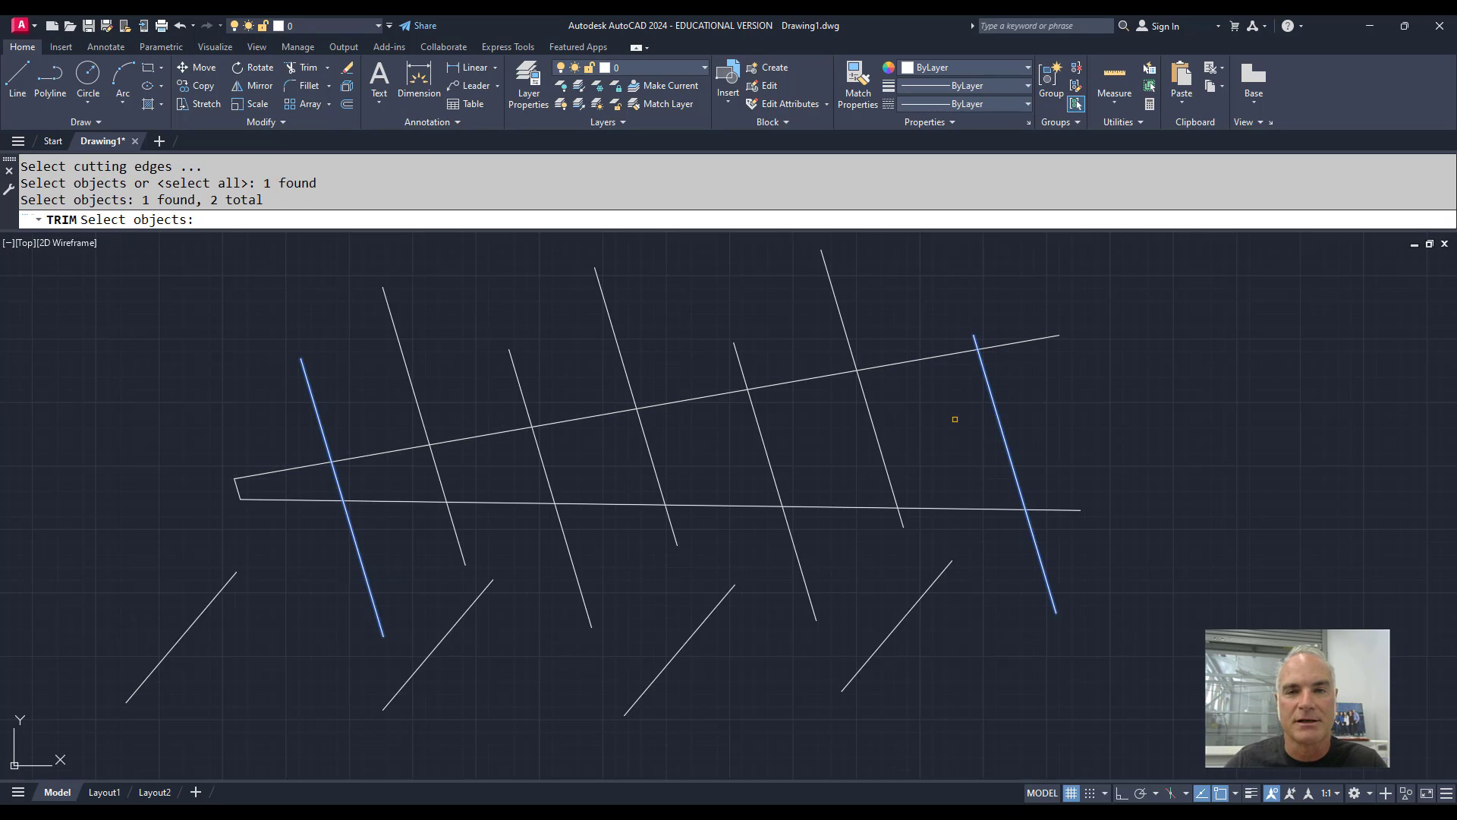
key("Return")
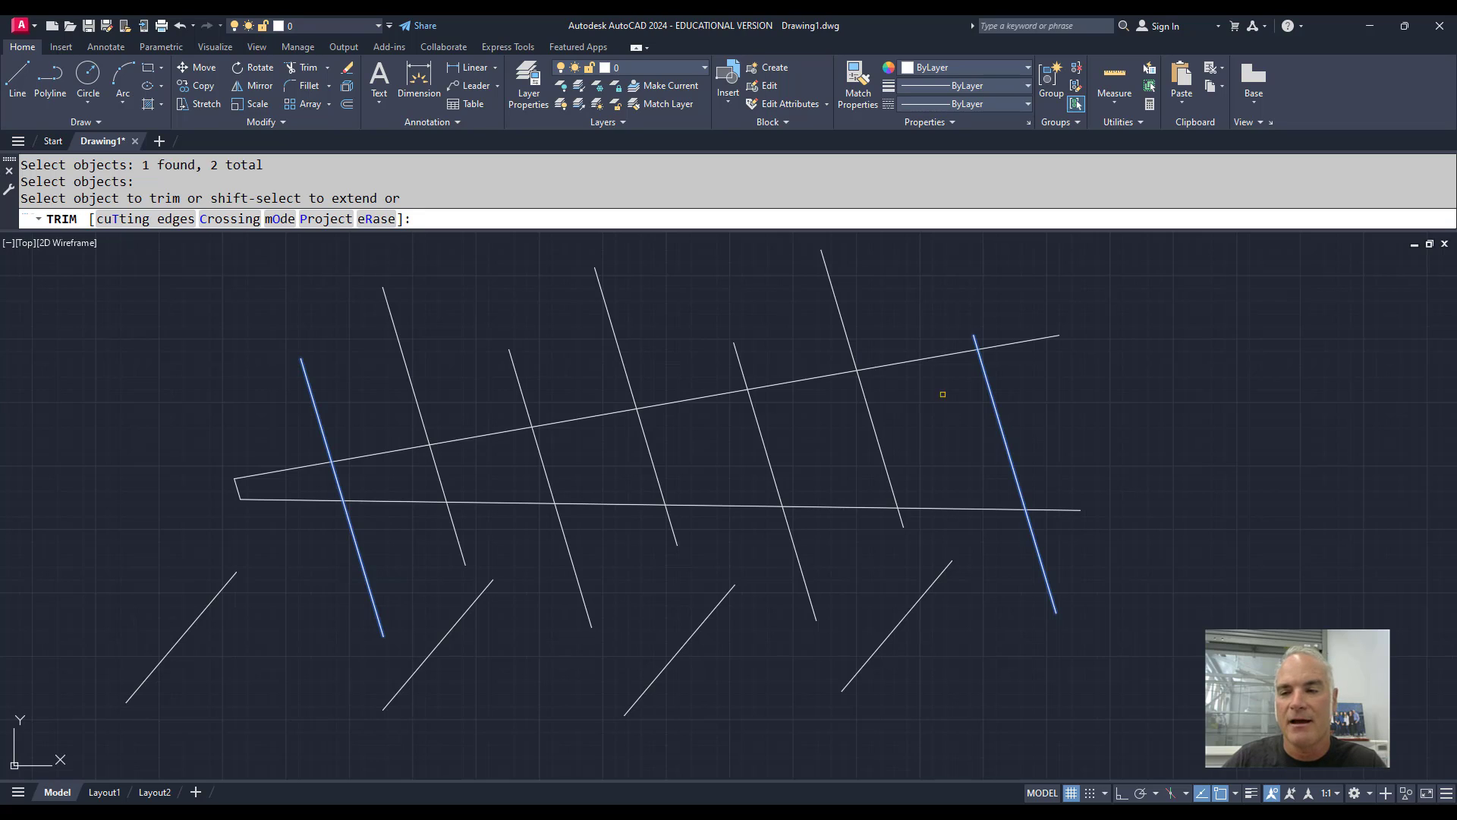
left_click(938, 358)
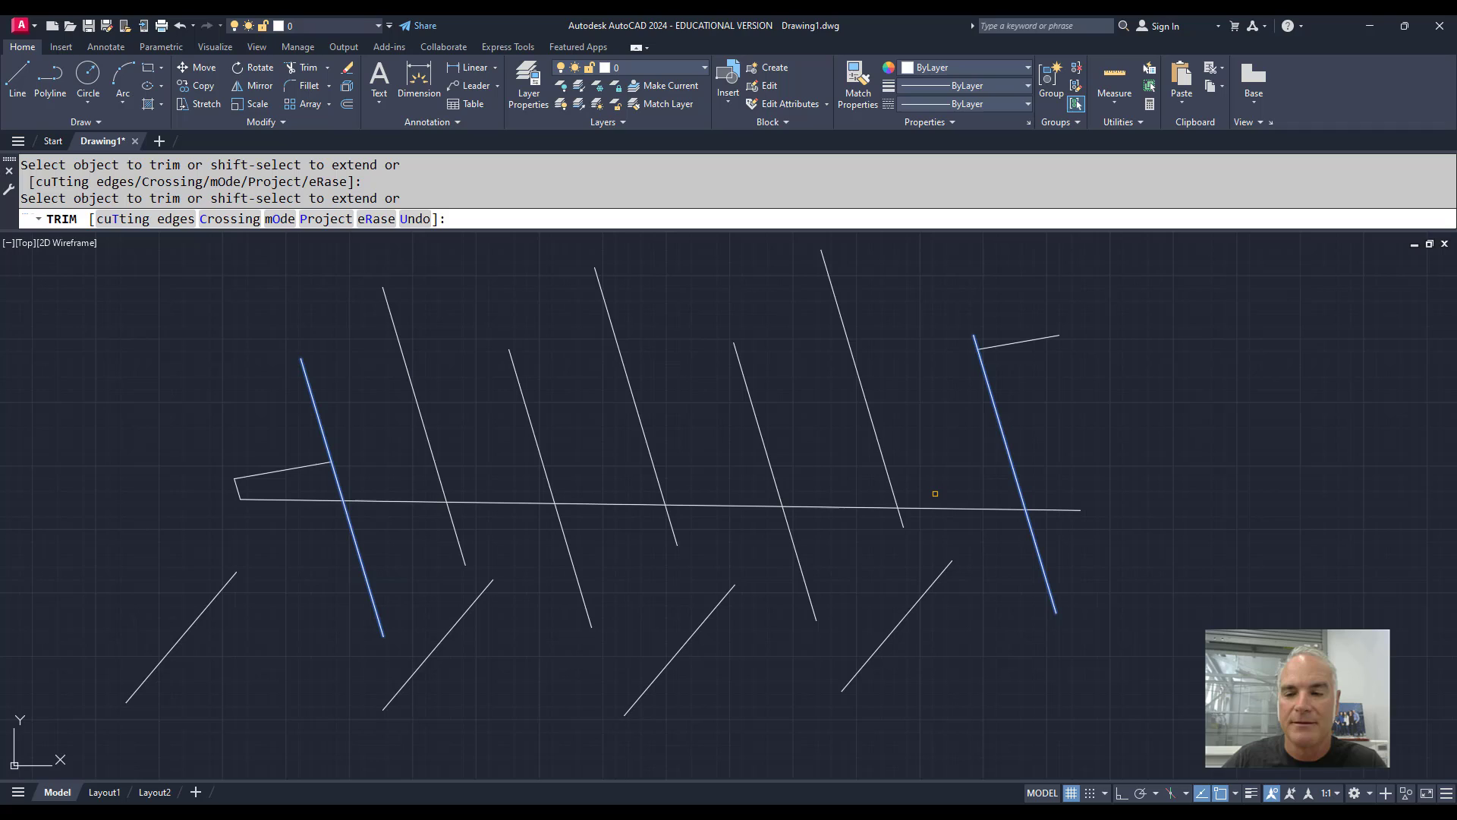
left_click(938, 507)
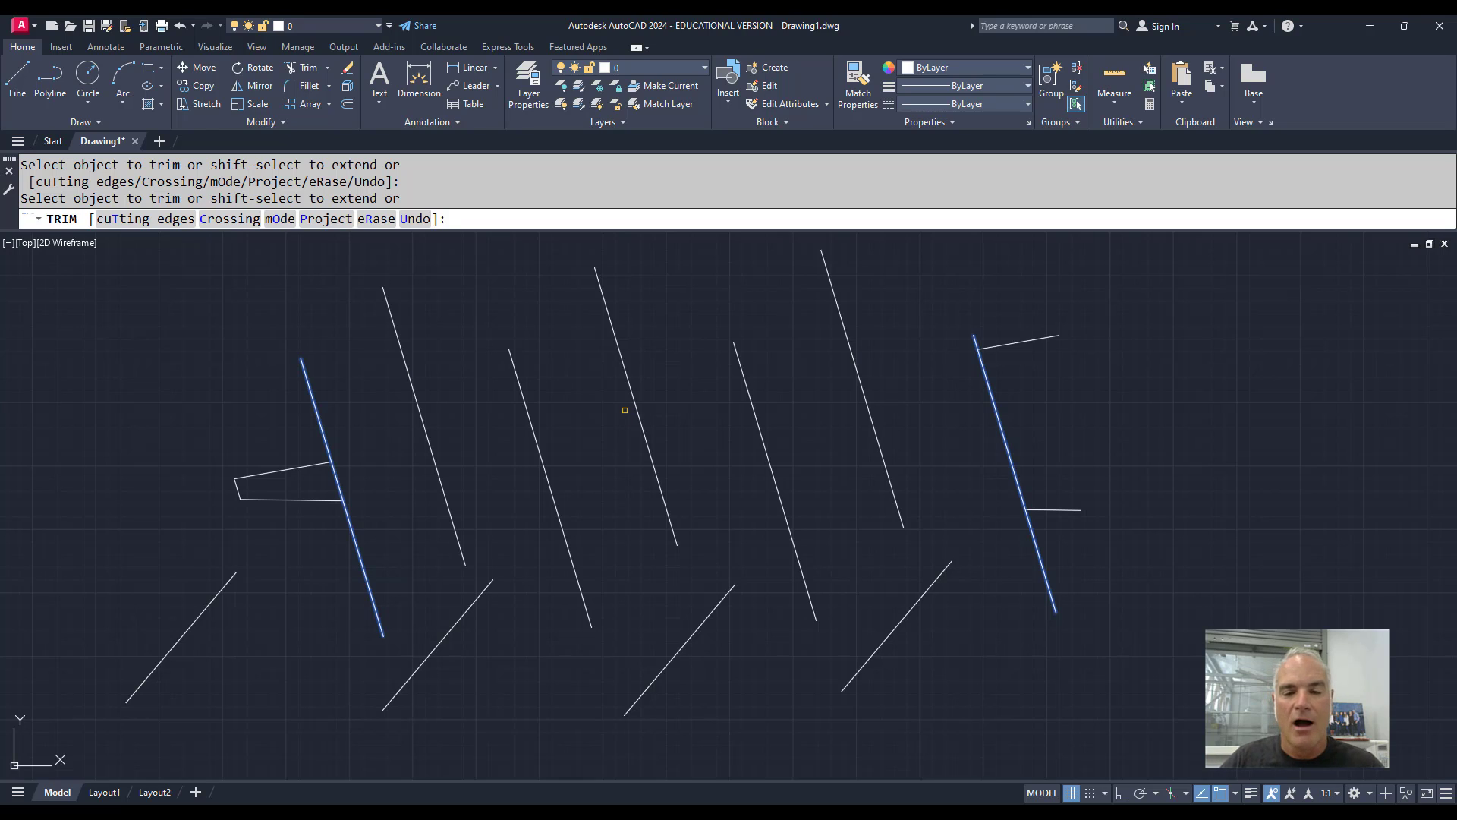
Step: End the command and undo the last two trim operations
key("Escape")
key("ctrl+z")
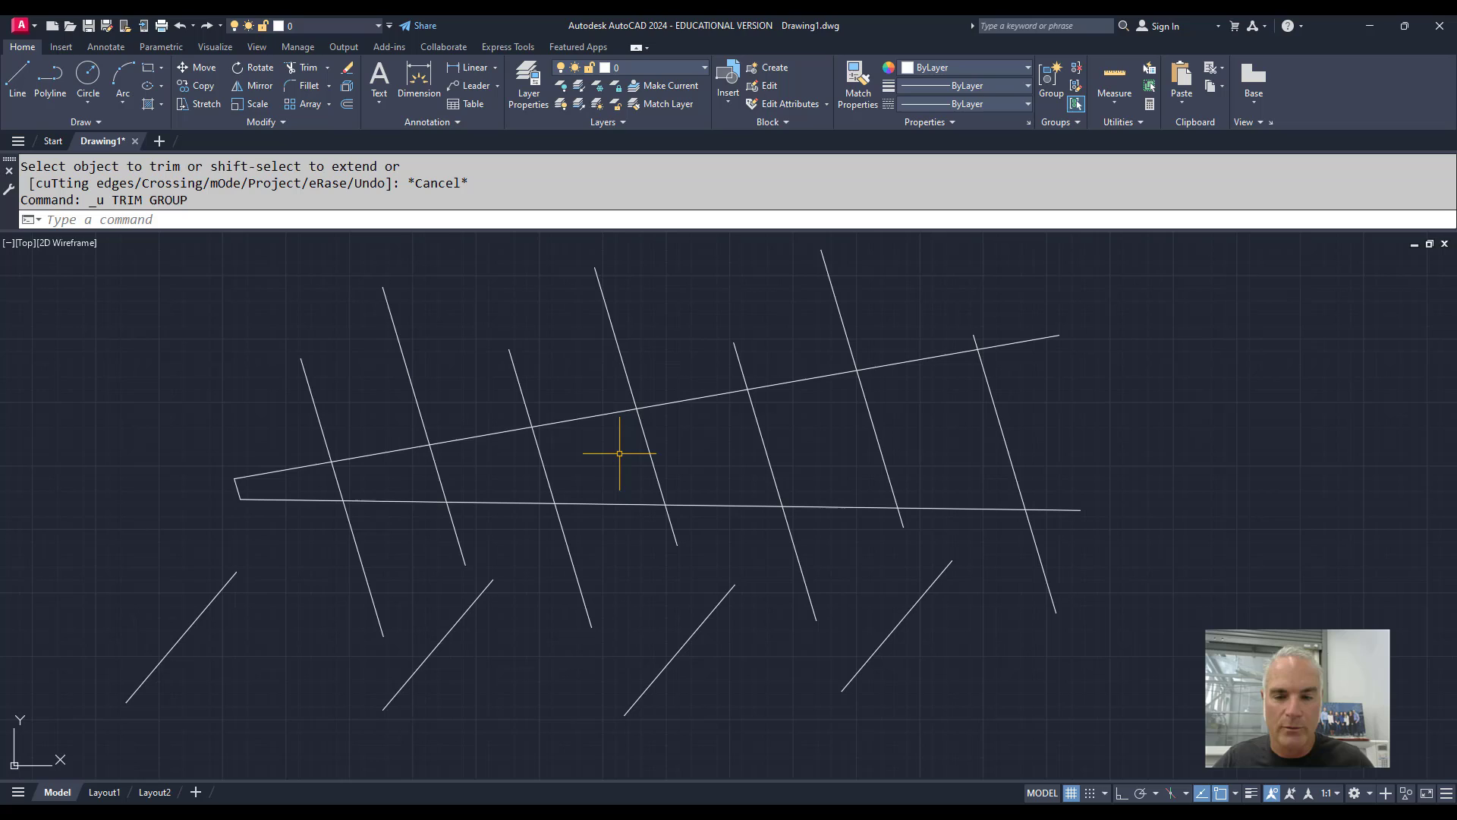
key("ctrl+z")
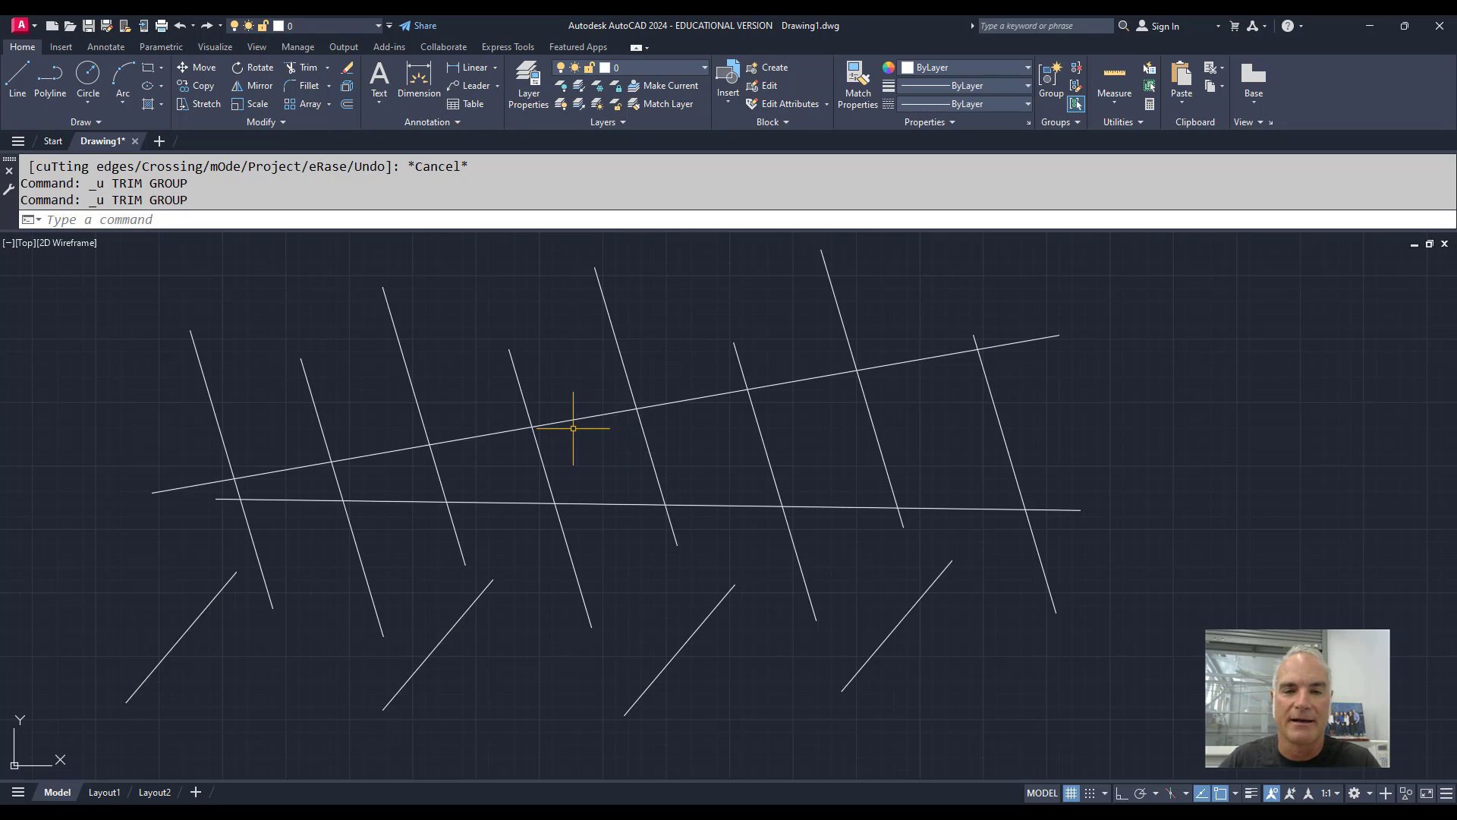
left_click(330, 70)
left_click(319, 97)
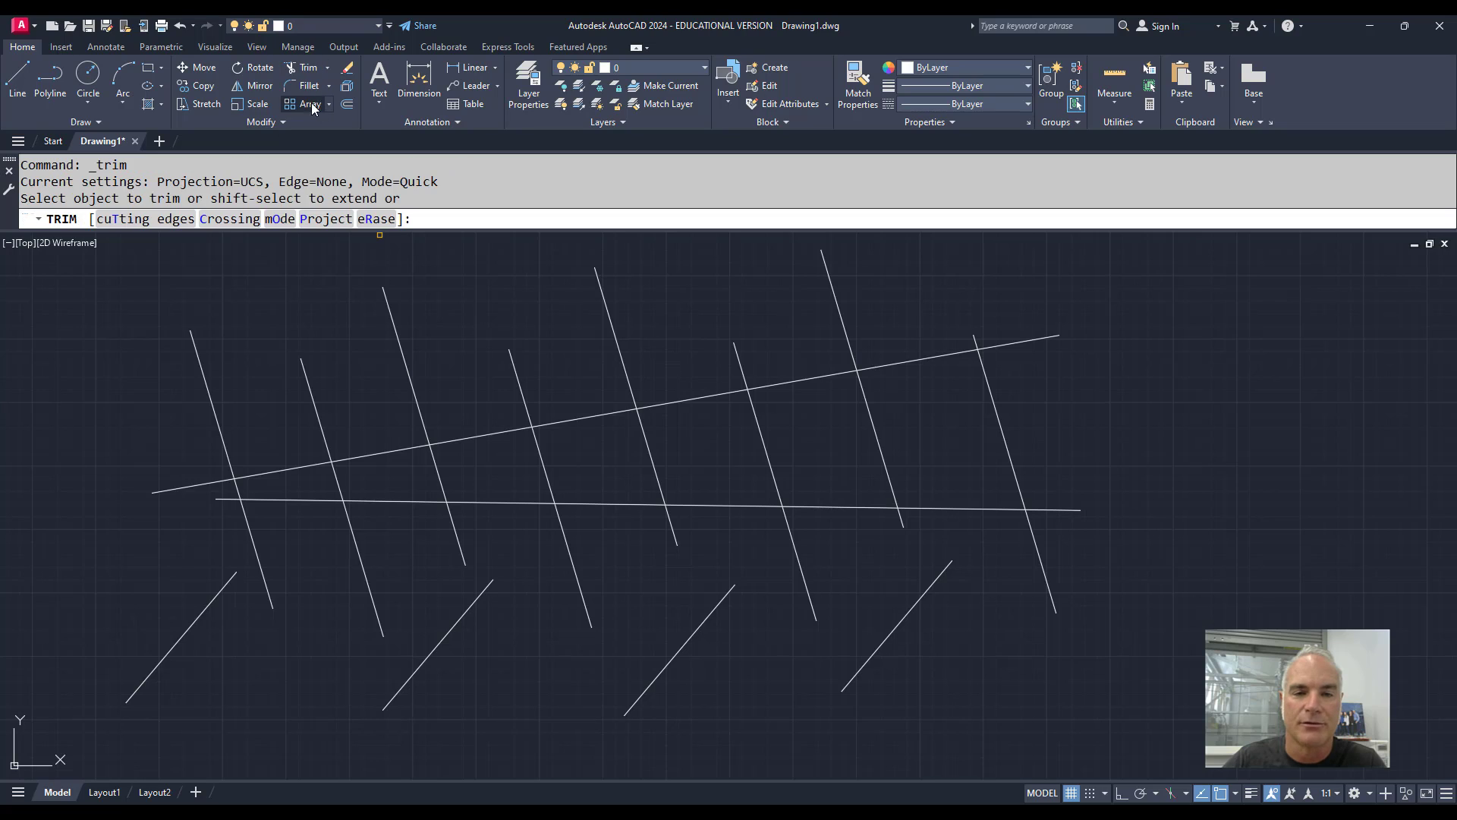
left_click(364, 219)
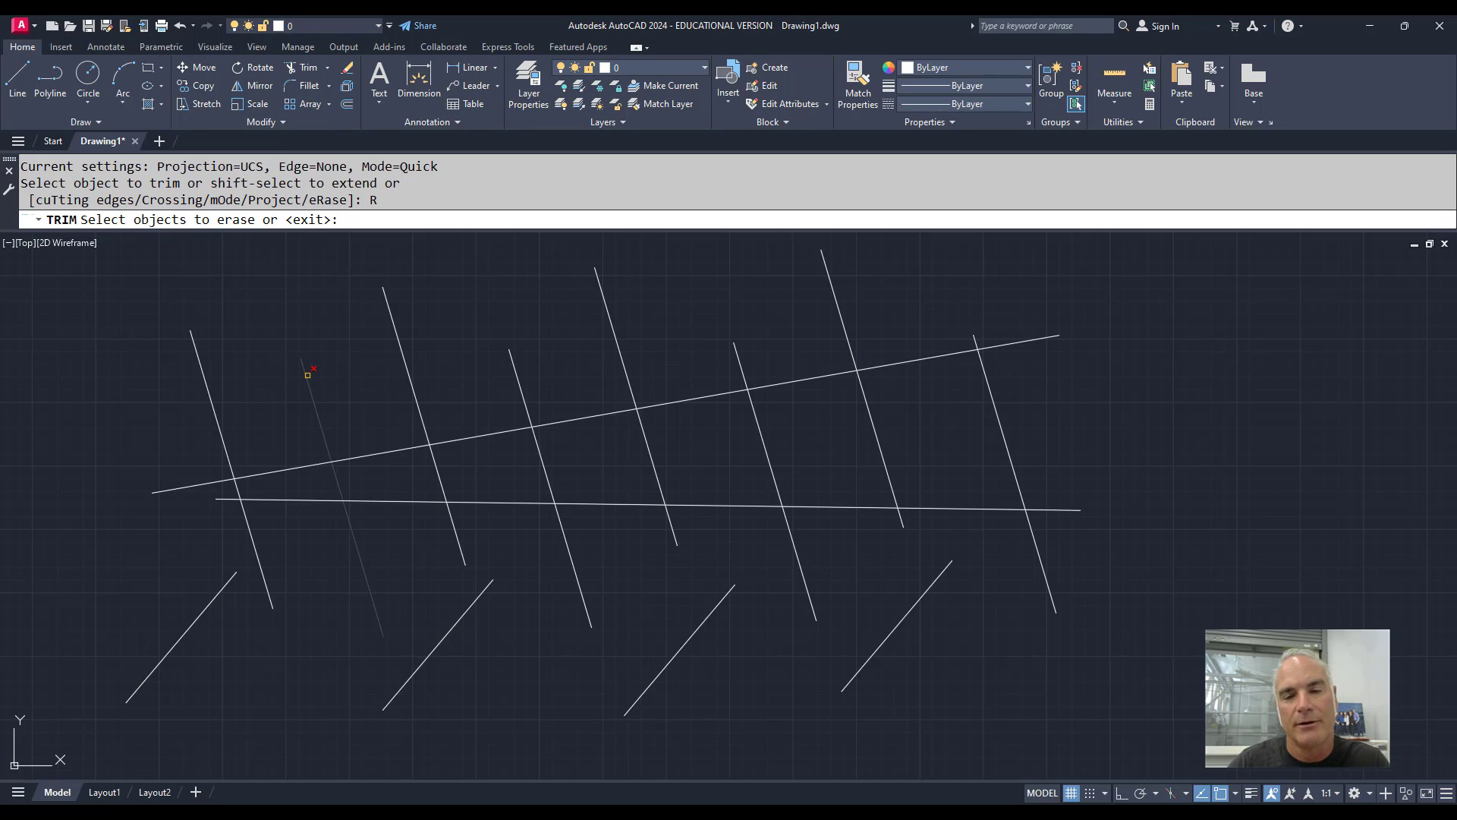
key("Escape")
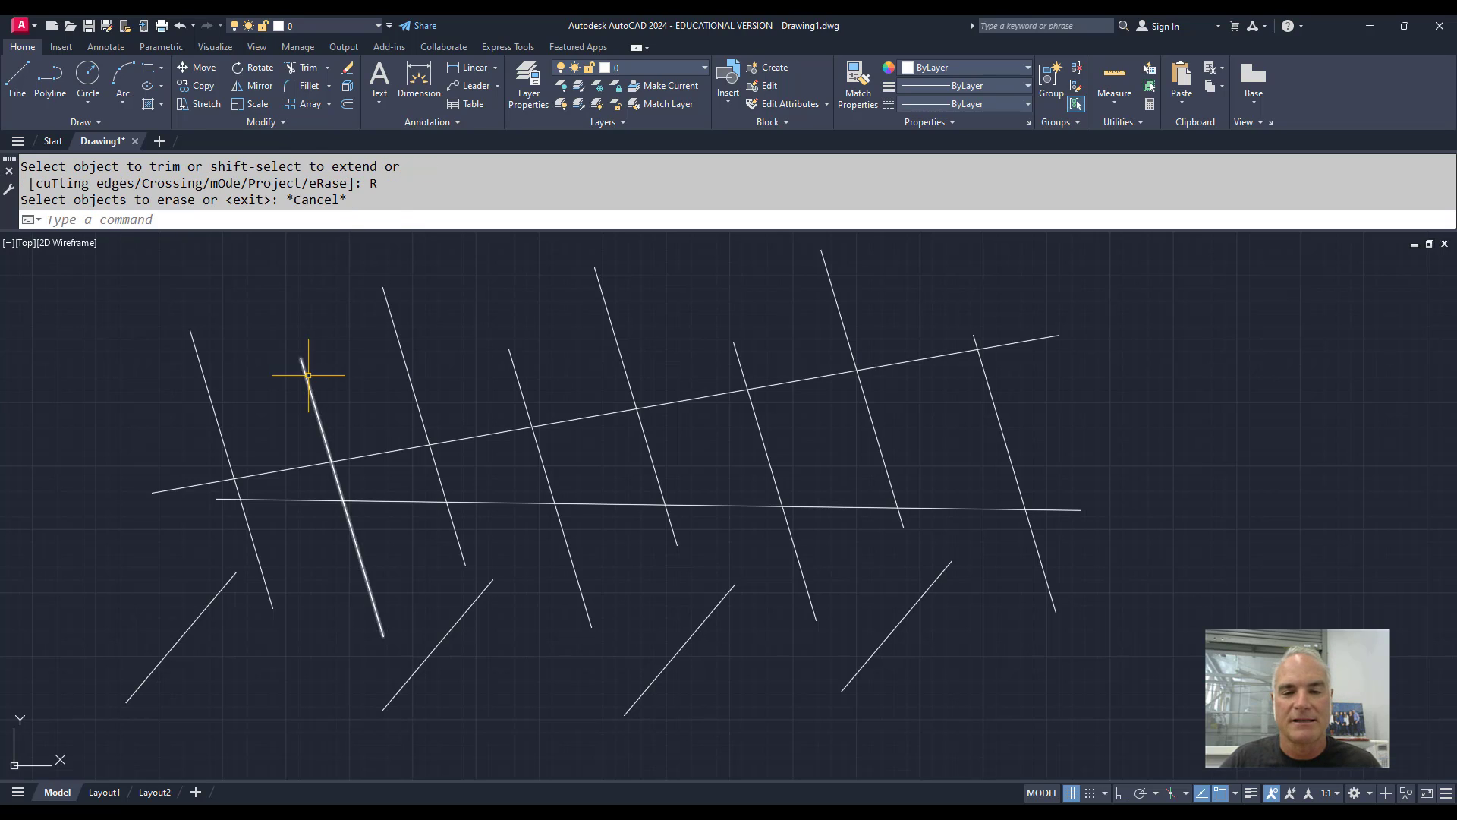
Step: Trim the second to fourth slanted lines above the upper long line, and the fifth between the two long lines
key("space")
left_click(304, 371)
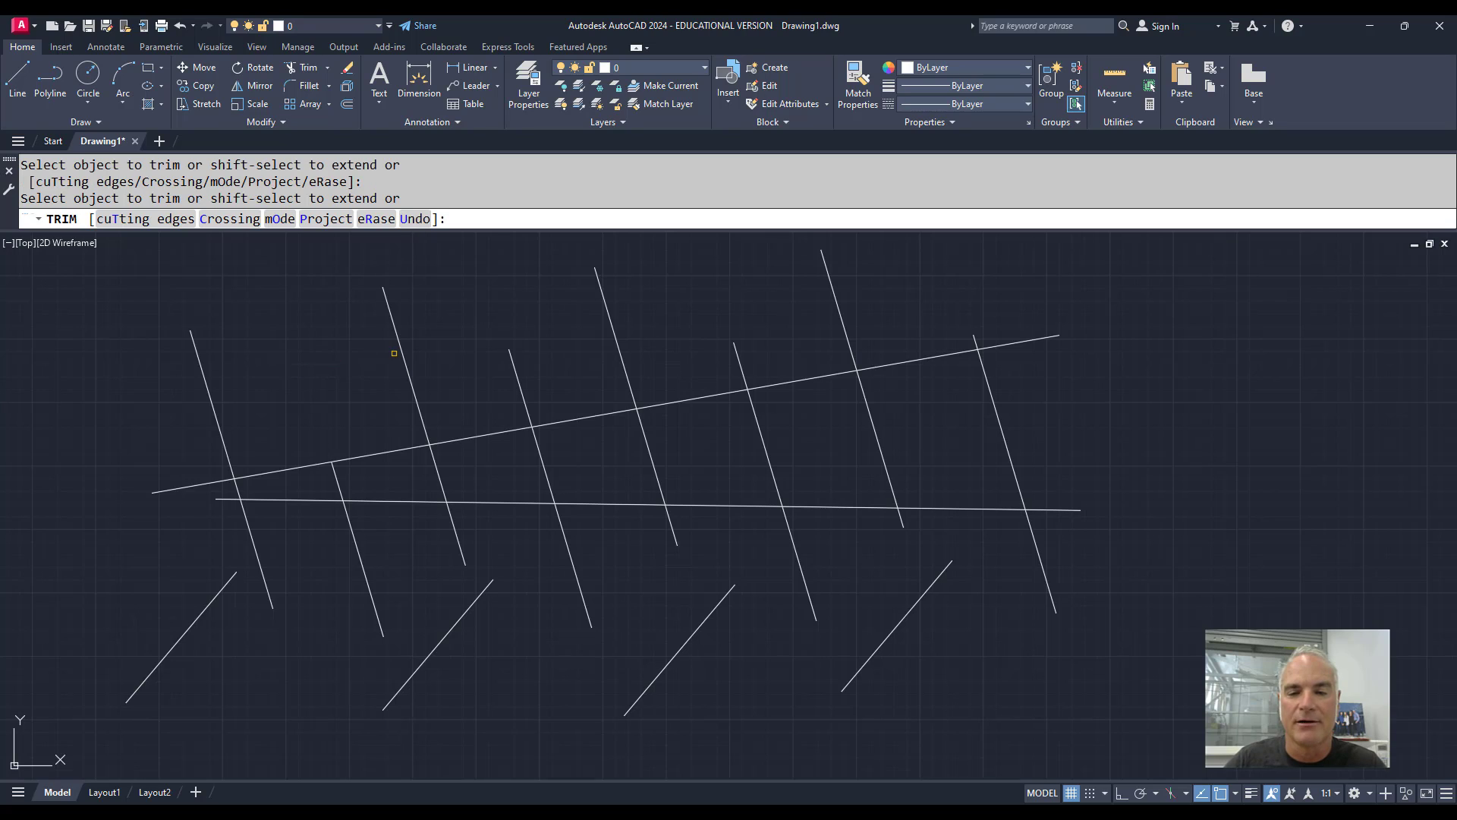
left_click(402, 353)
left_click(526, 404)
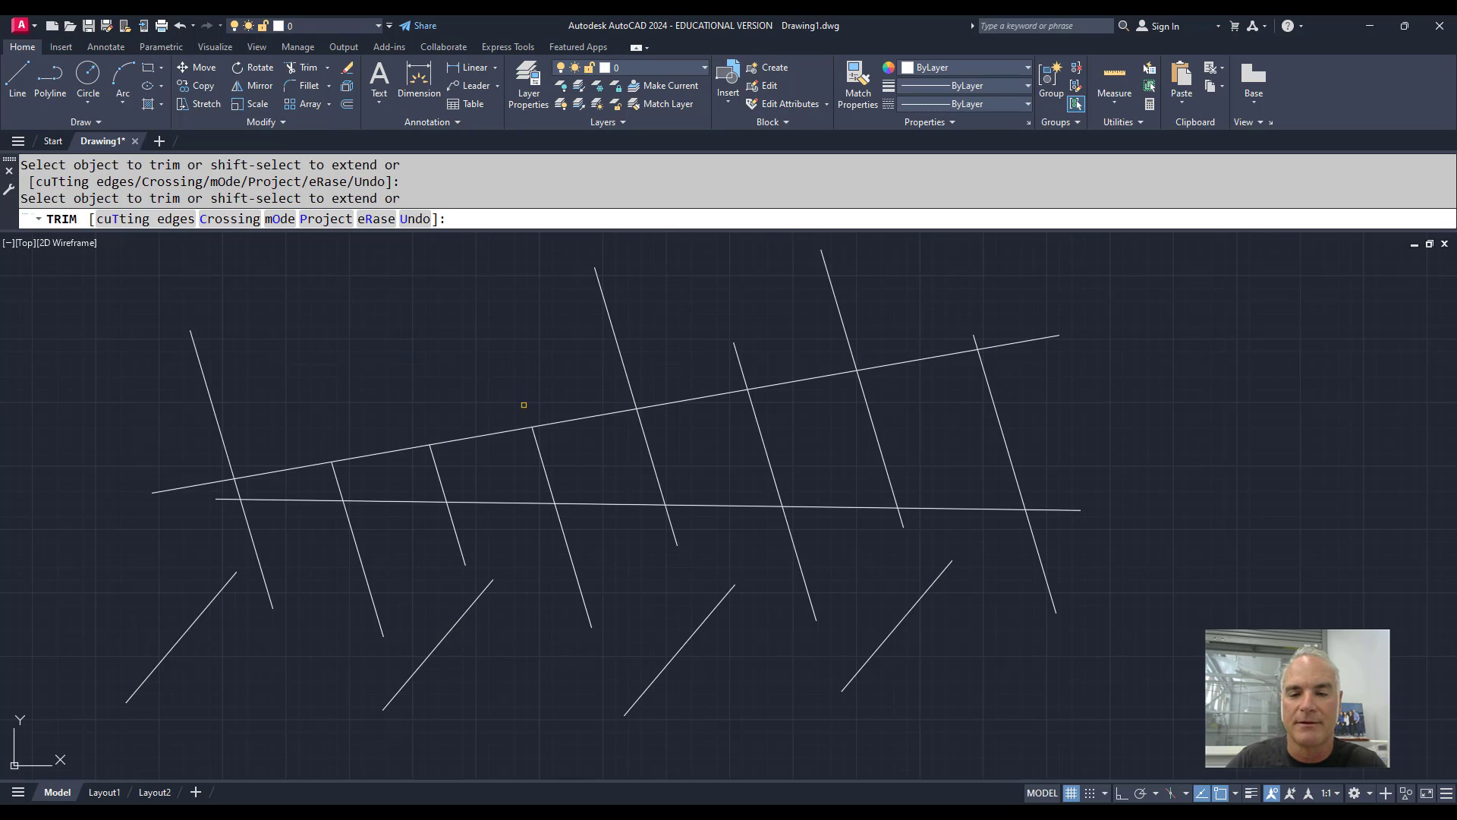
type("a")
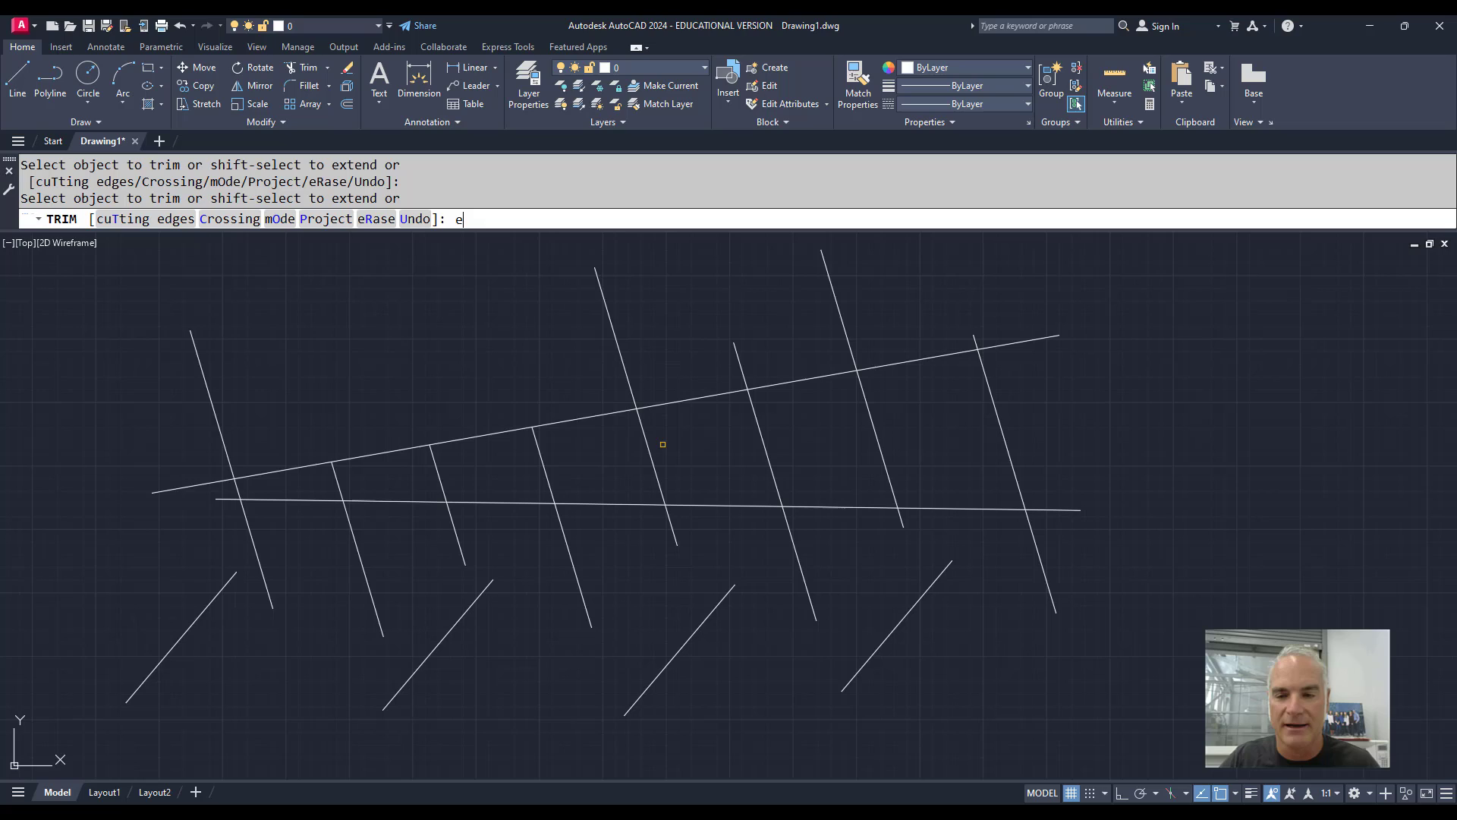
key("Return")
left_click(649, 442)
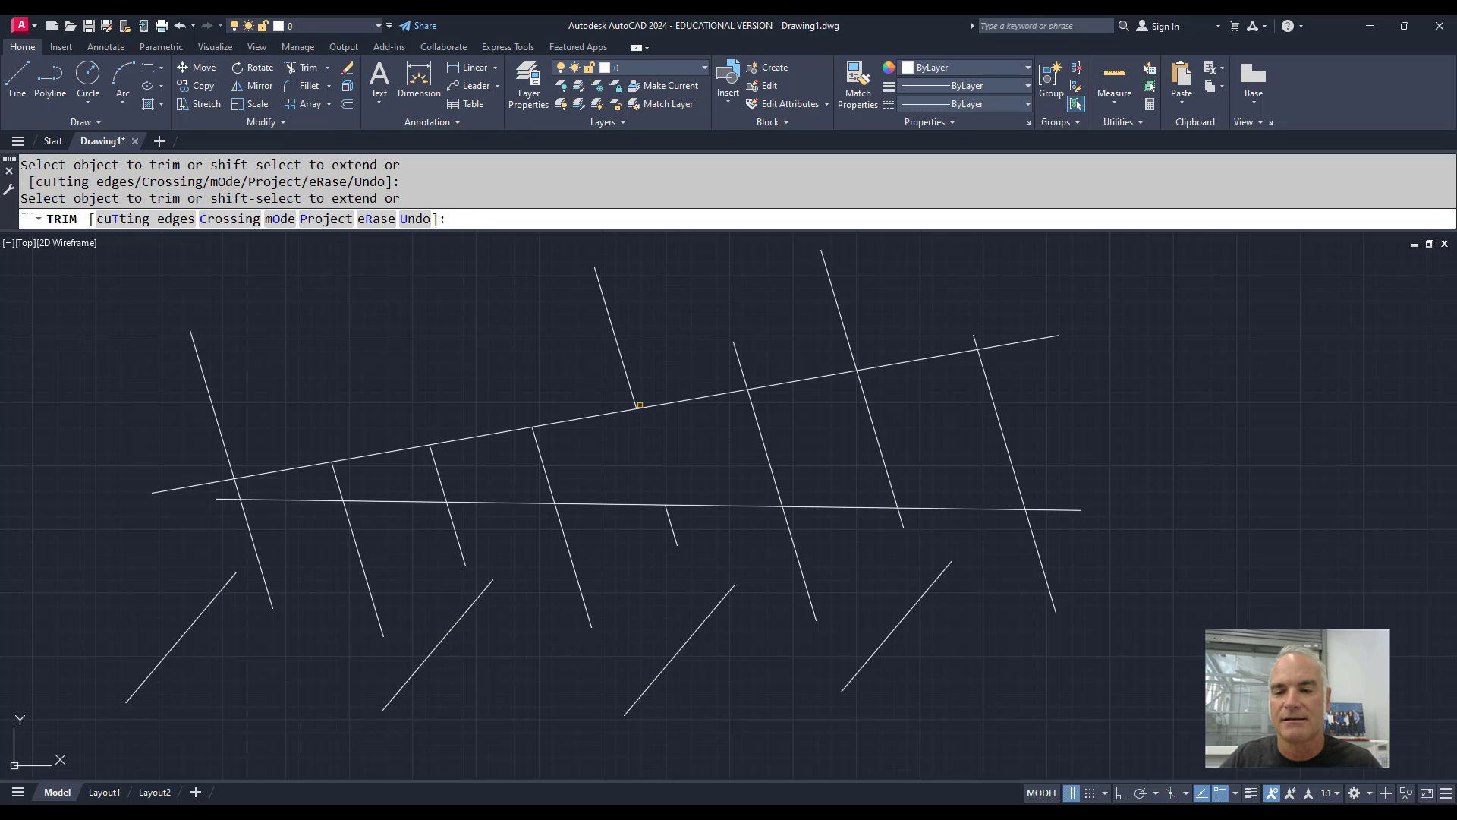
Step: Erase the sixth slanted line with Trim's eRase option, end the command and undo the whole Trim operation
left_click(375, 220)
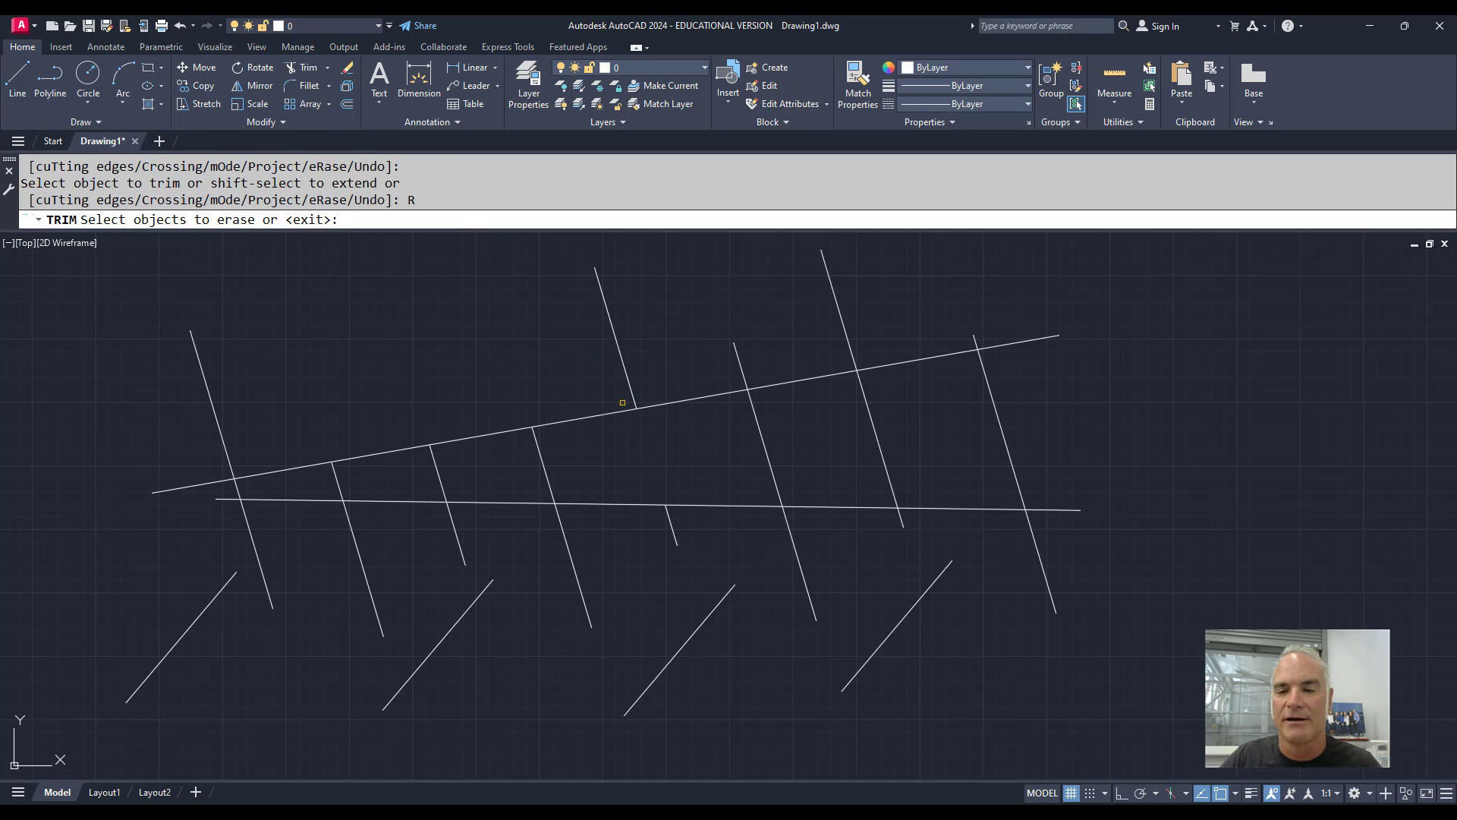
left_click(758, 422)
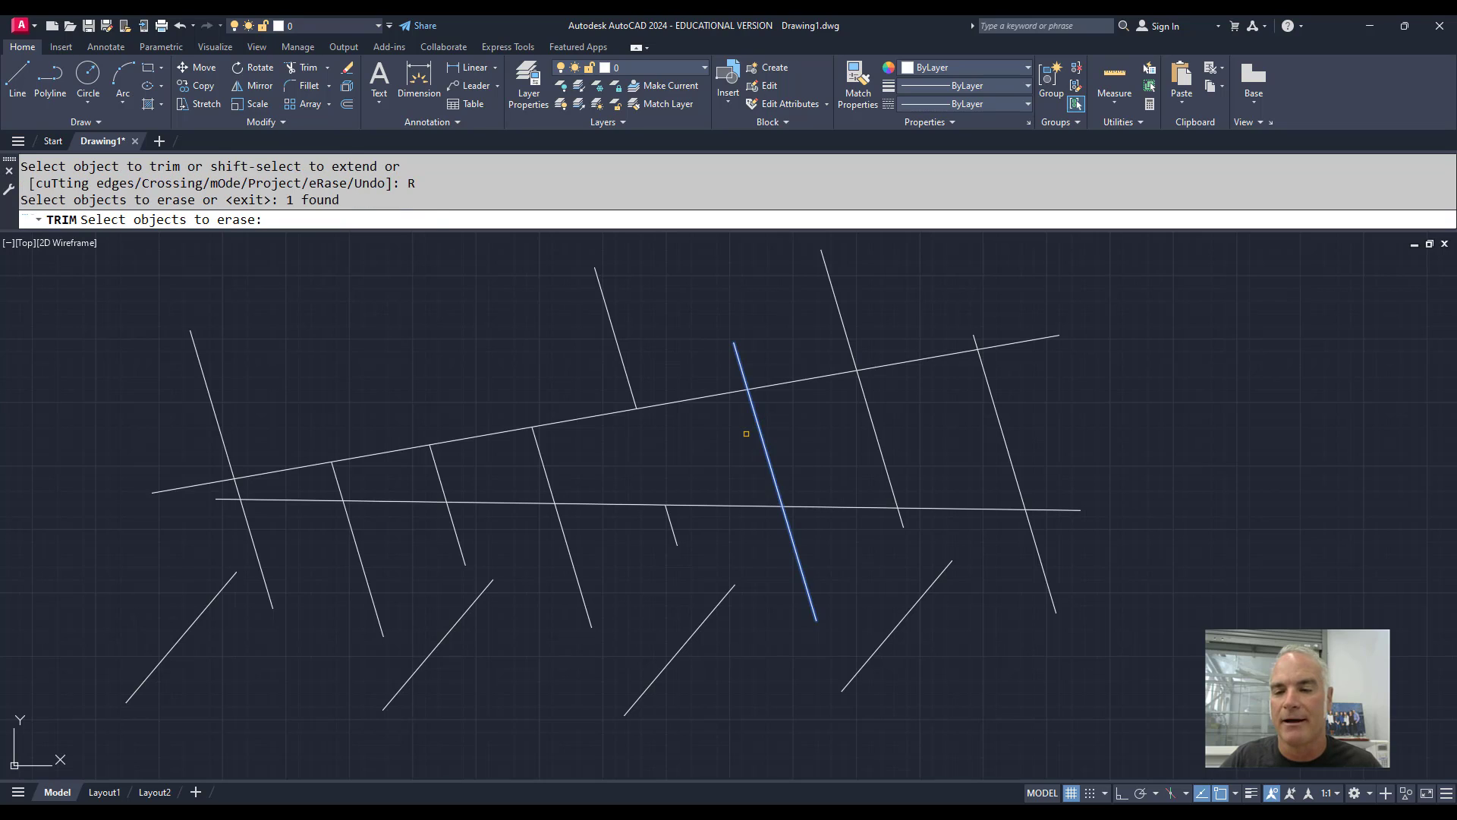
key("Return")
key("Escape")
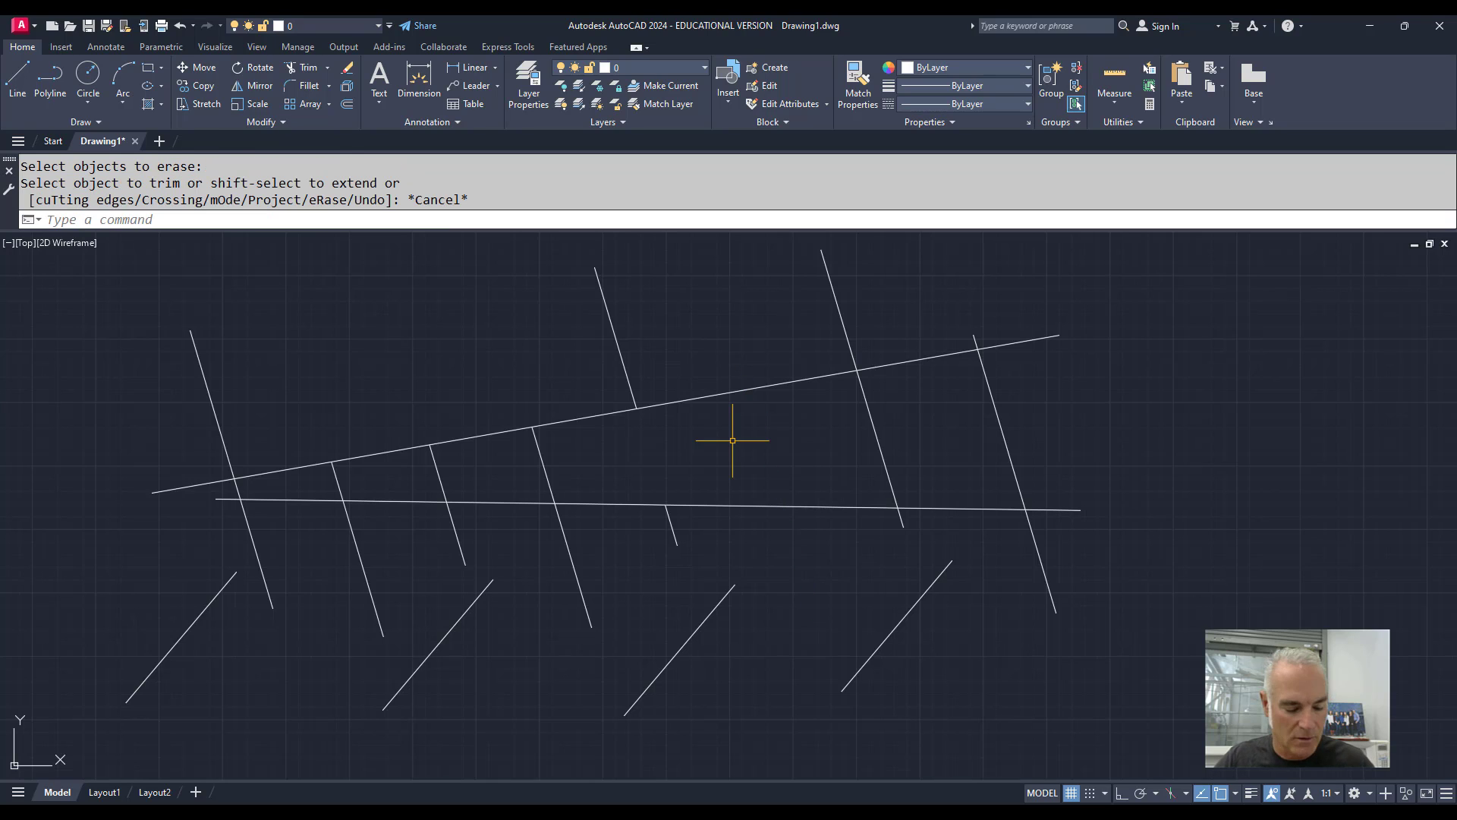
key("ctrl+z")
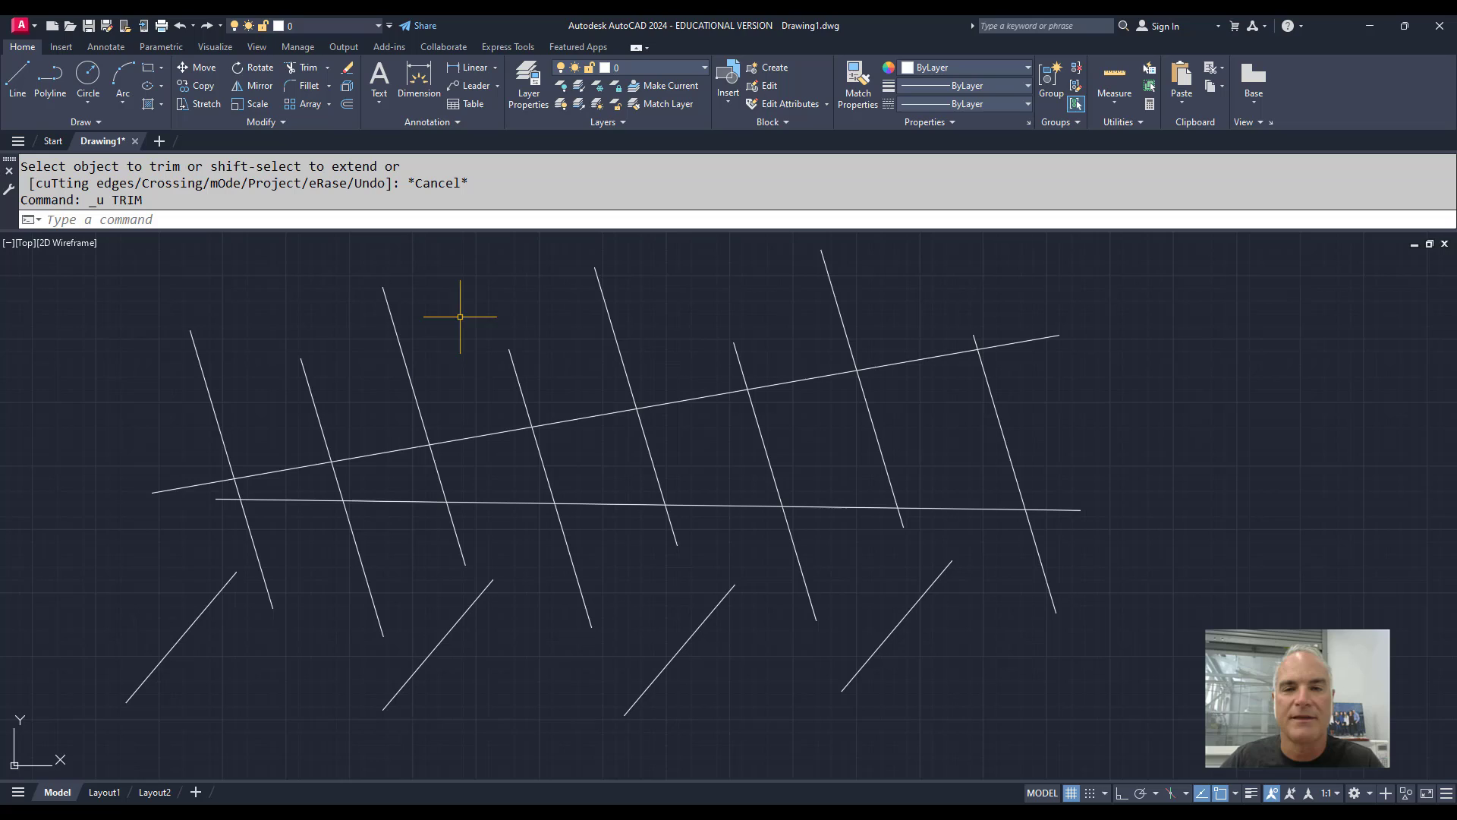
Step: Within Extend, set the upper long line as the only boundary edge
left_click(327, 68)
left_click(324, 123)
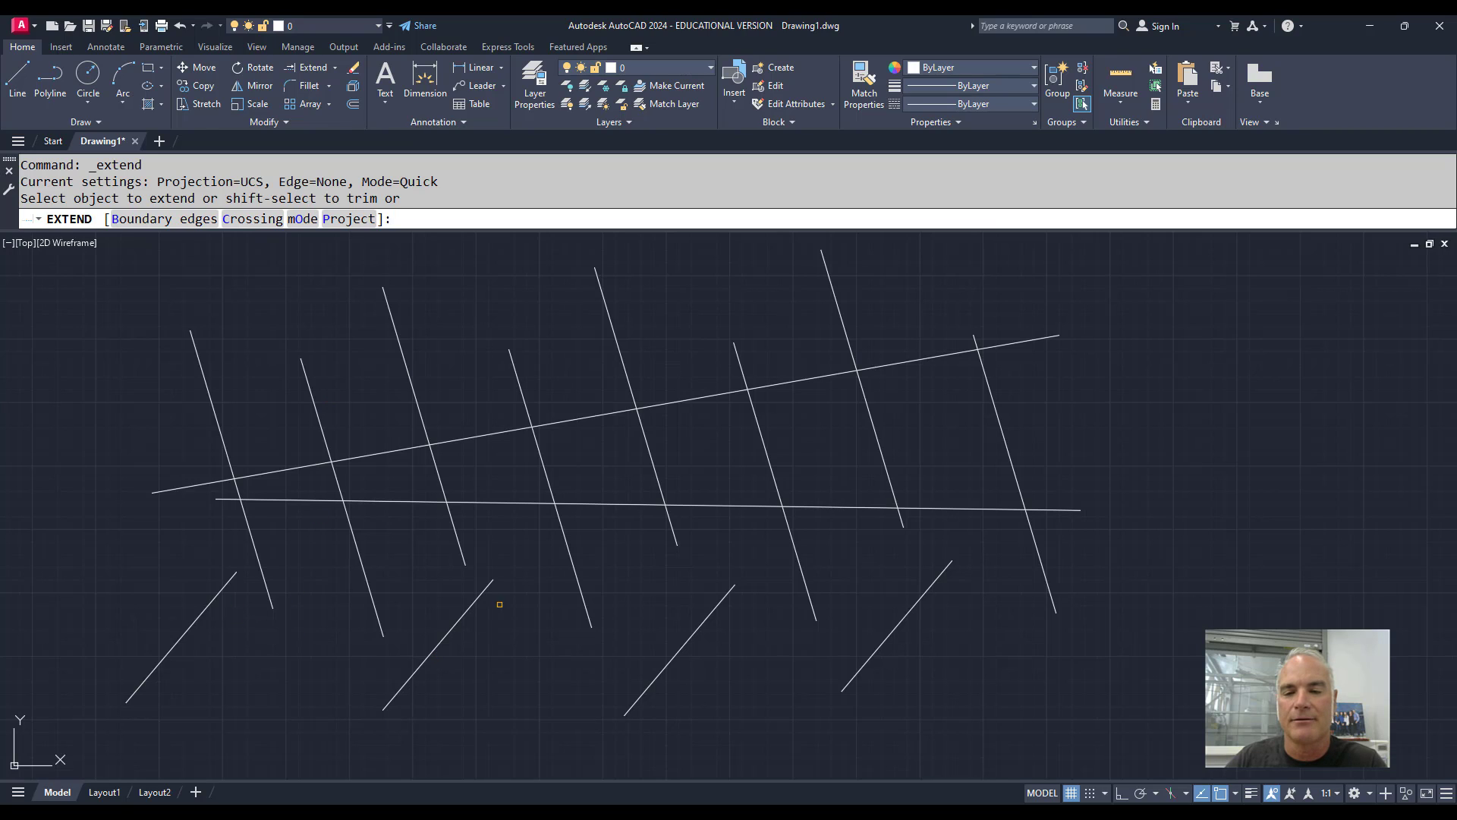
left_click_drag(500, 604, 562, 418)
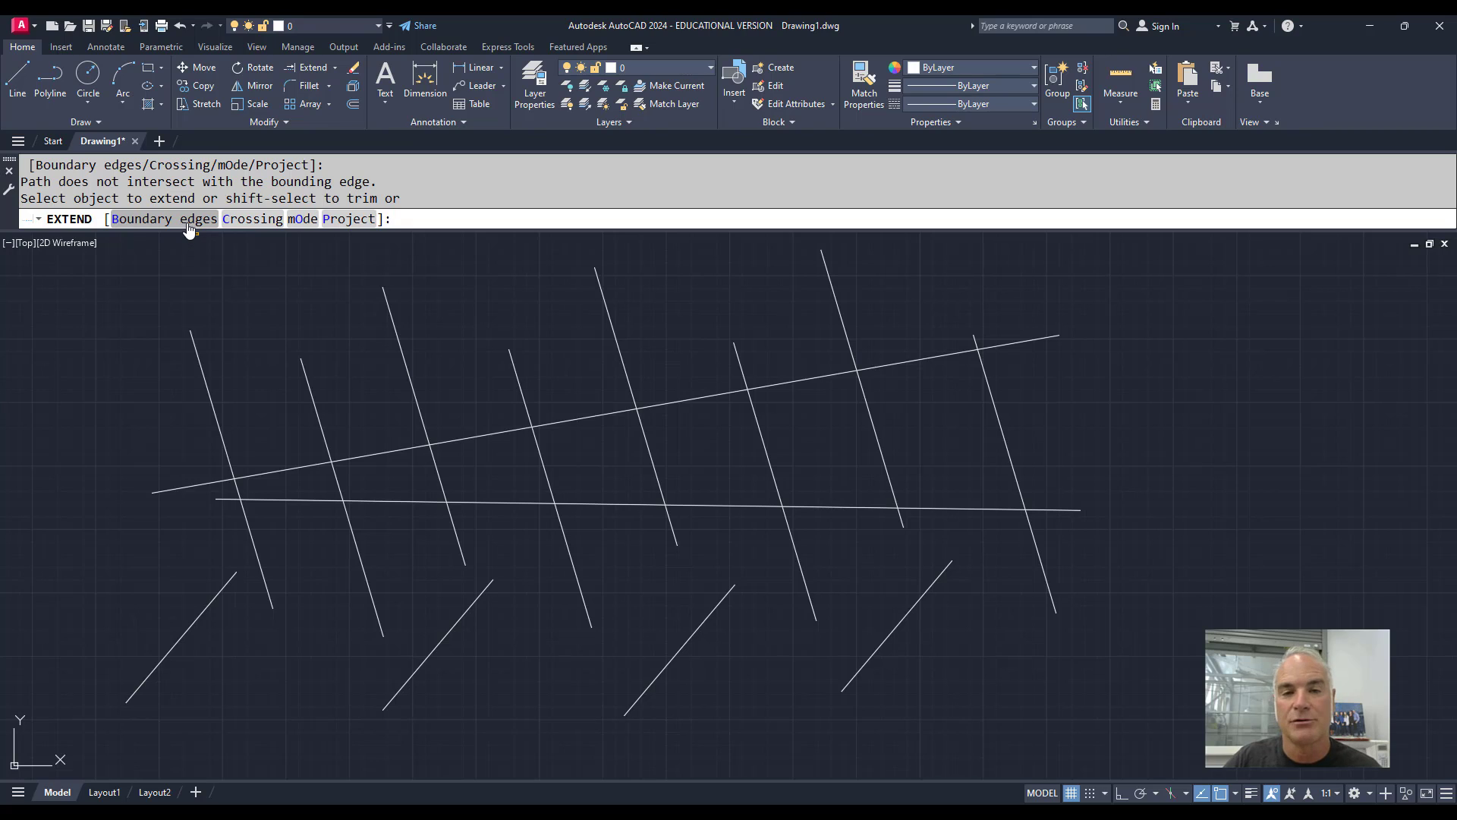
left_click(165, 220)
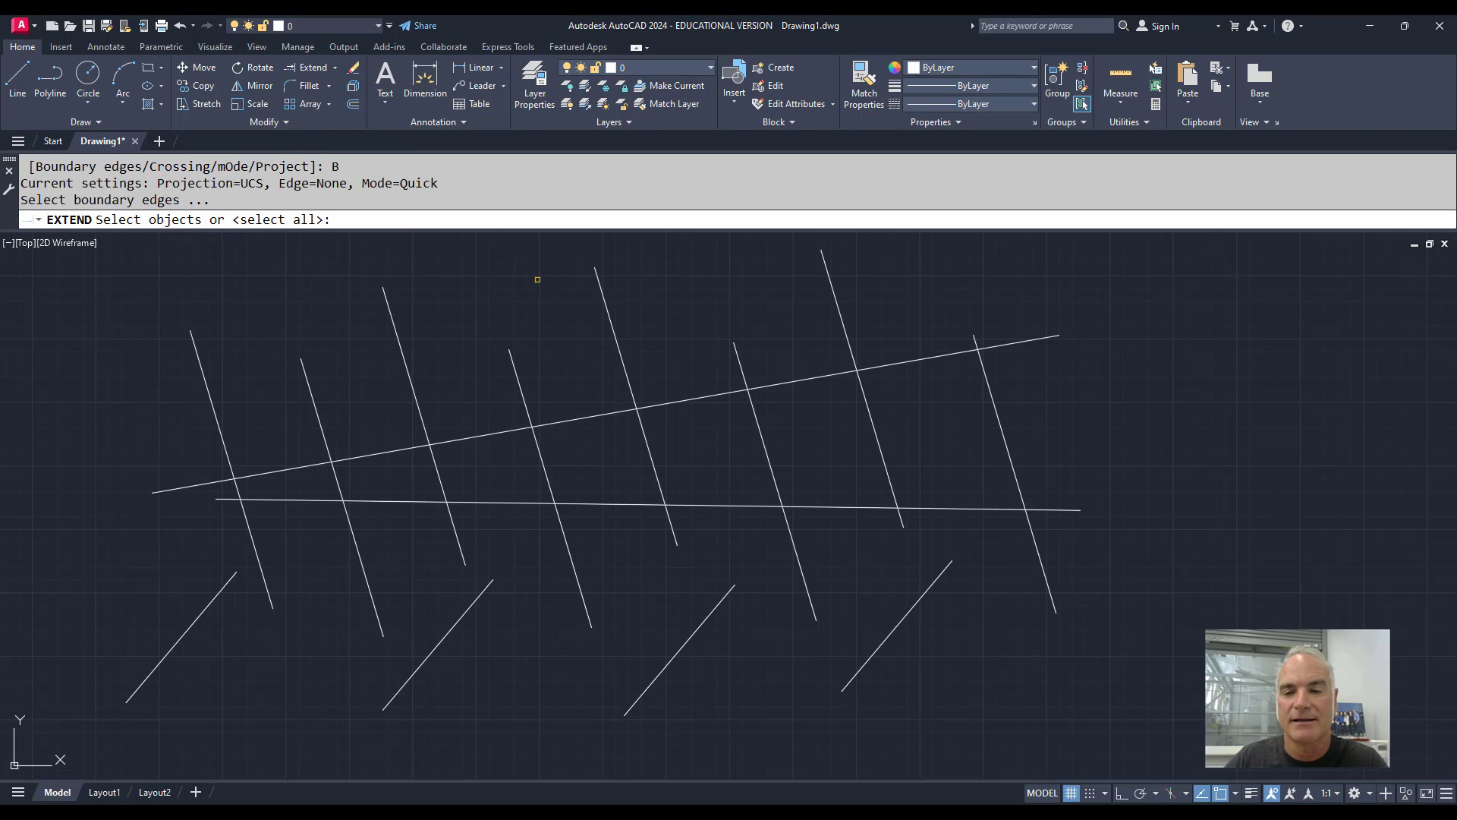
left_click(592, 413)
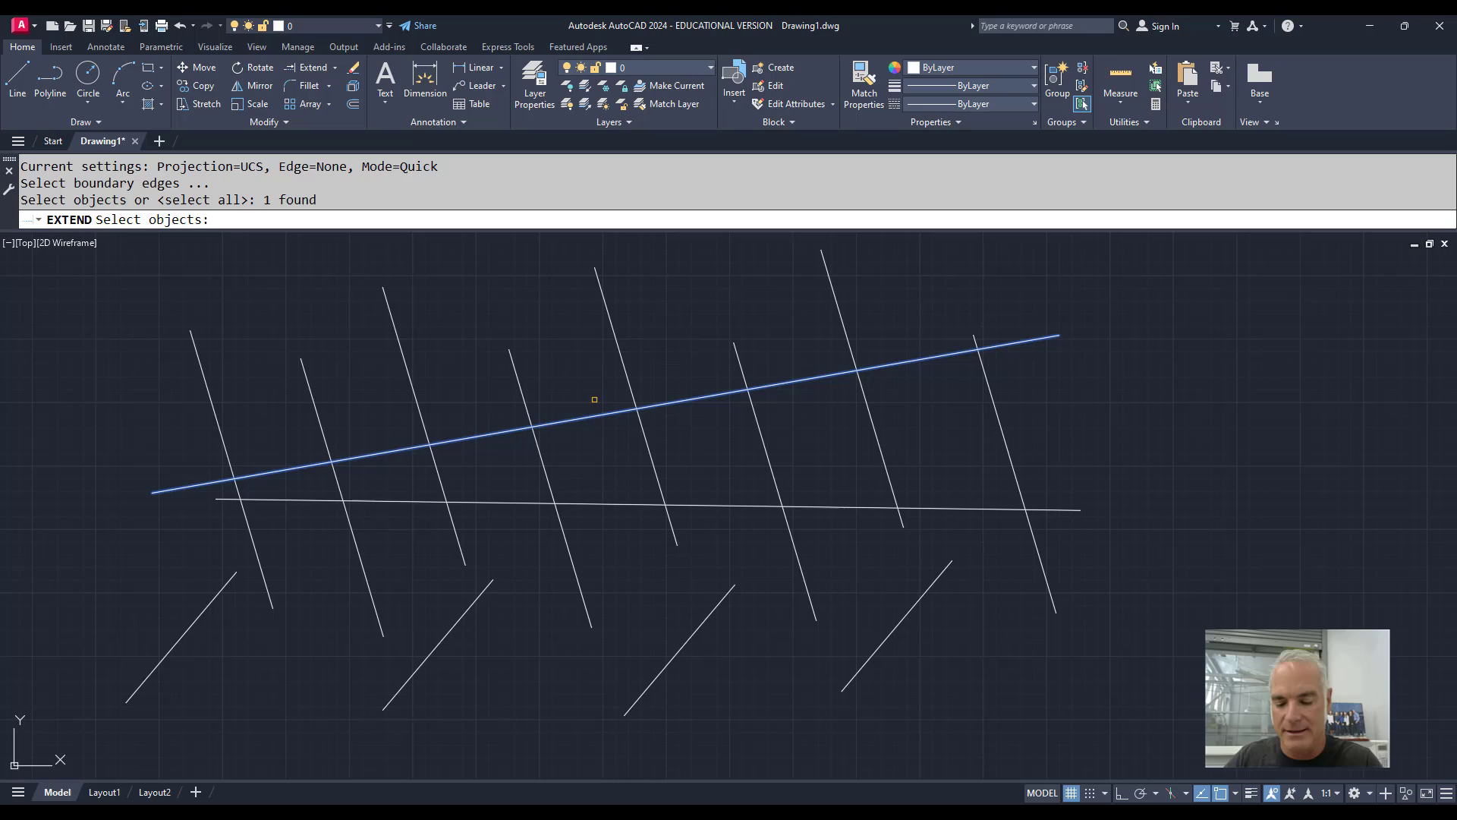
key("Return")
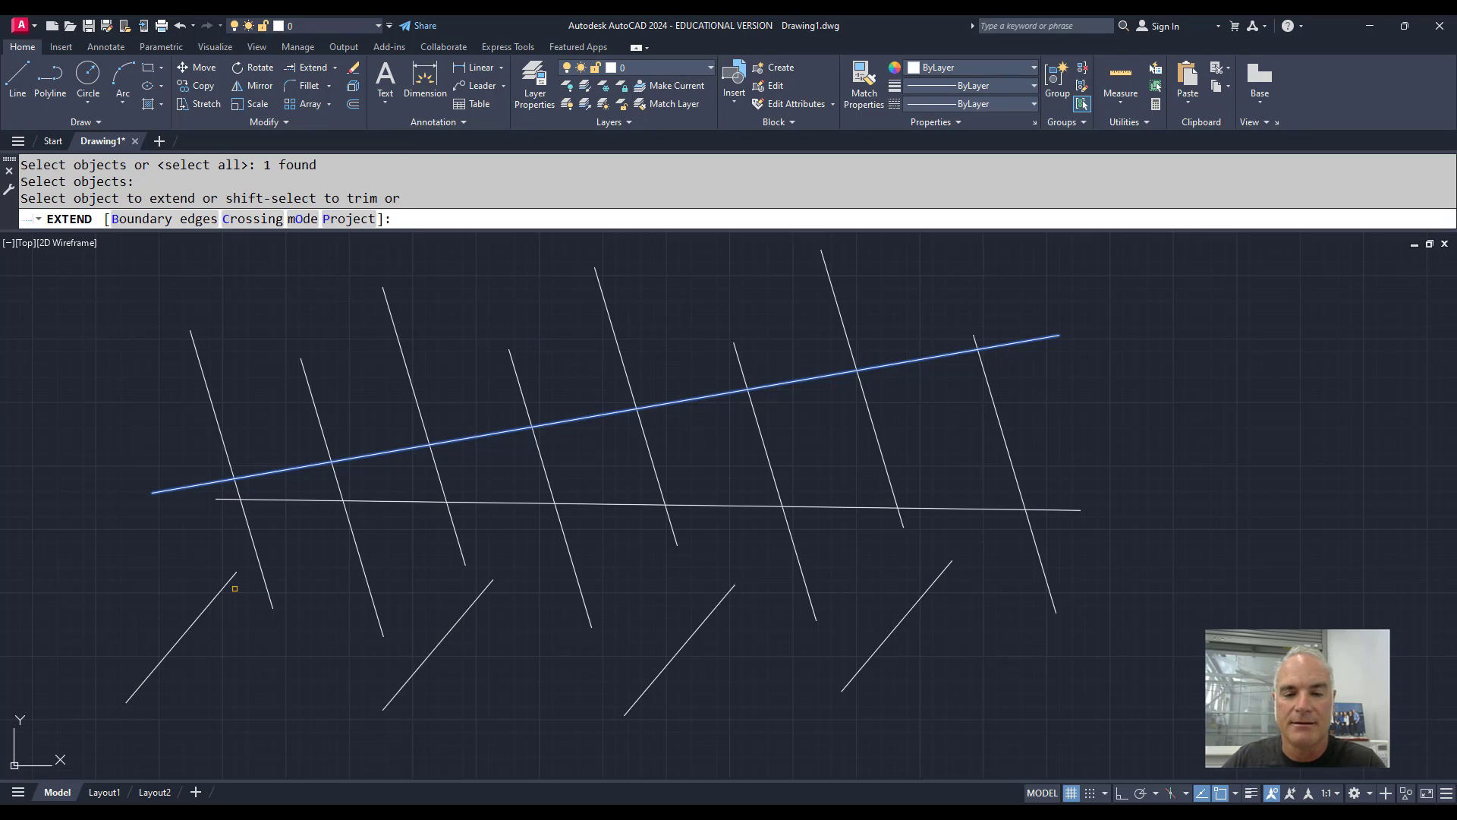
Step: Extend the first three short diagonals up to the upper long line, end the command and undo the extensions
double_click(235, 588)
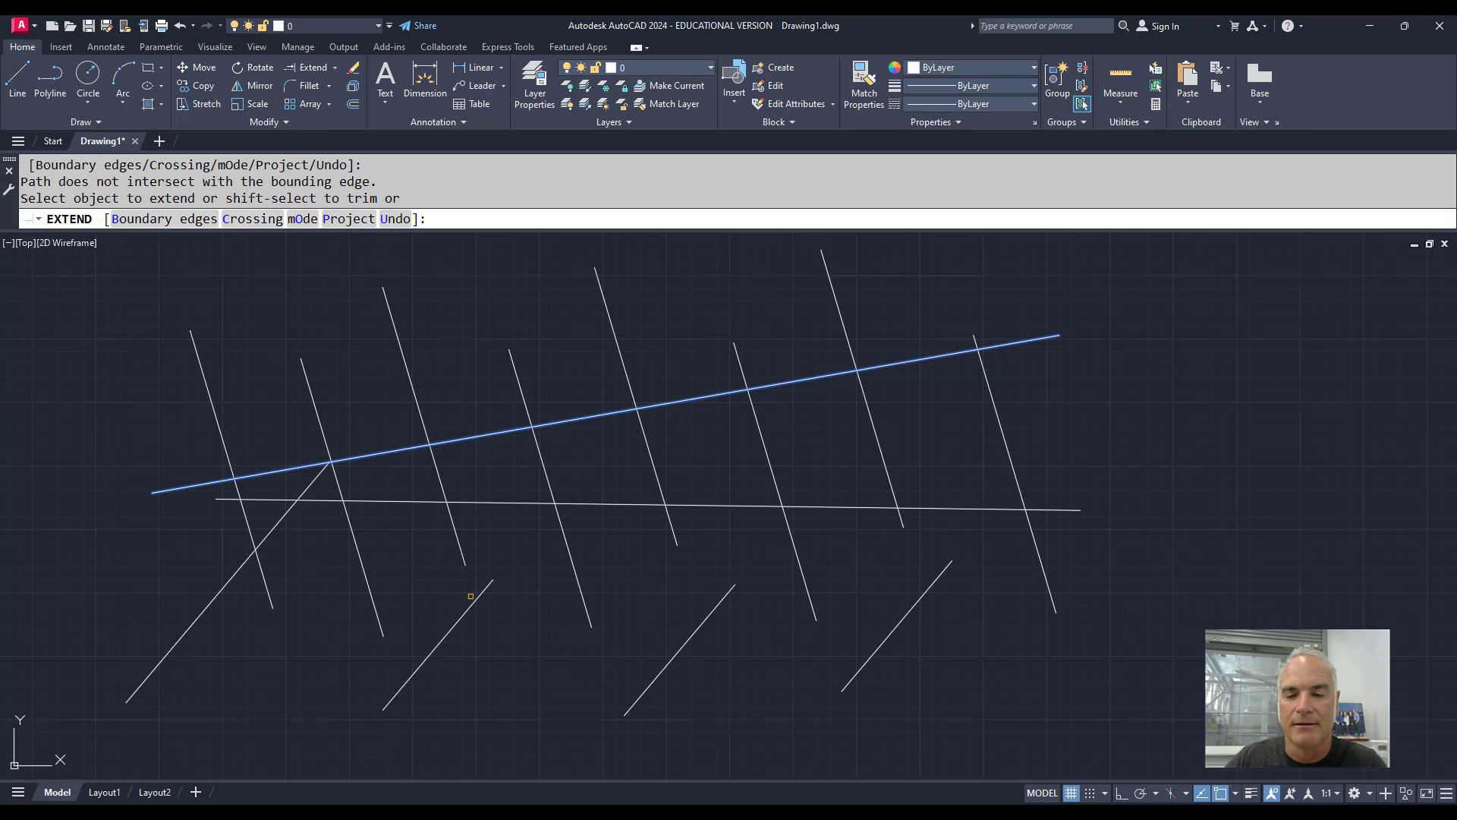
left_click(470, 596)
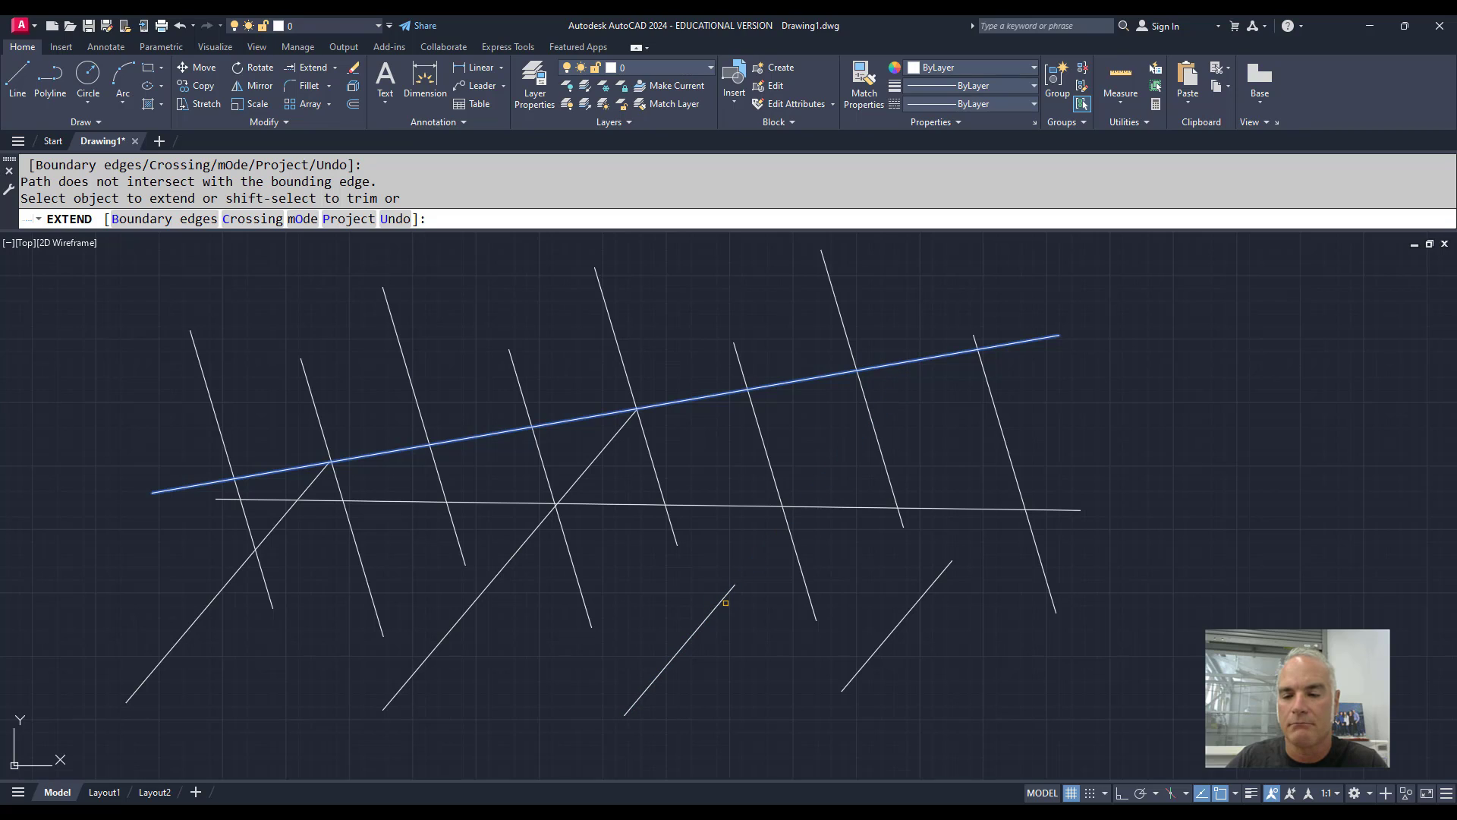
left_click_drag(726, 602, 718, 596)
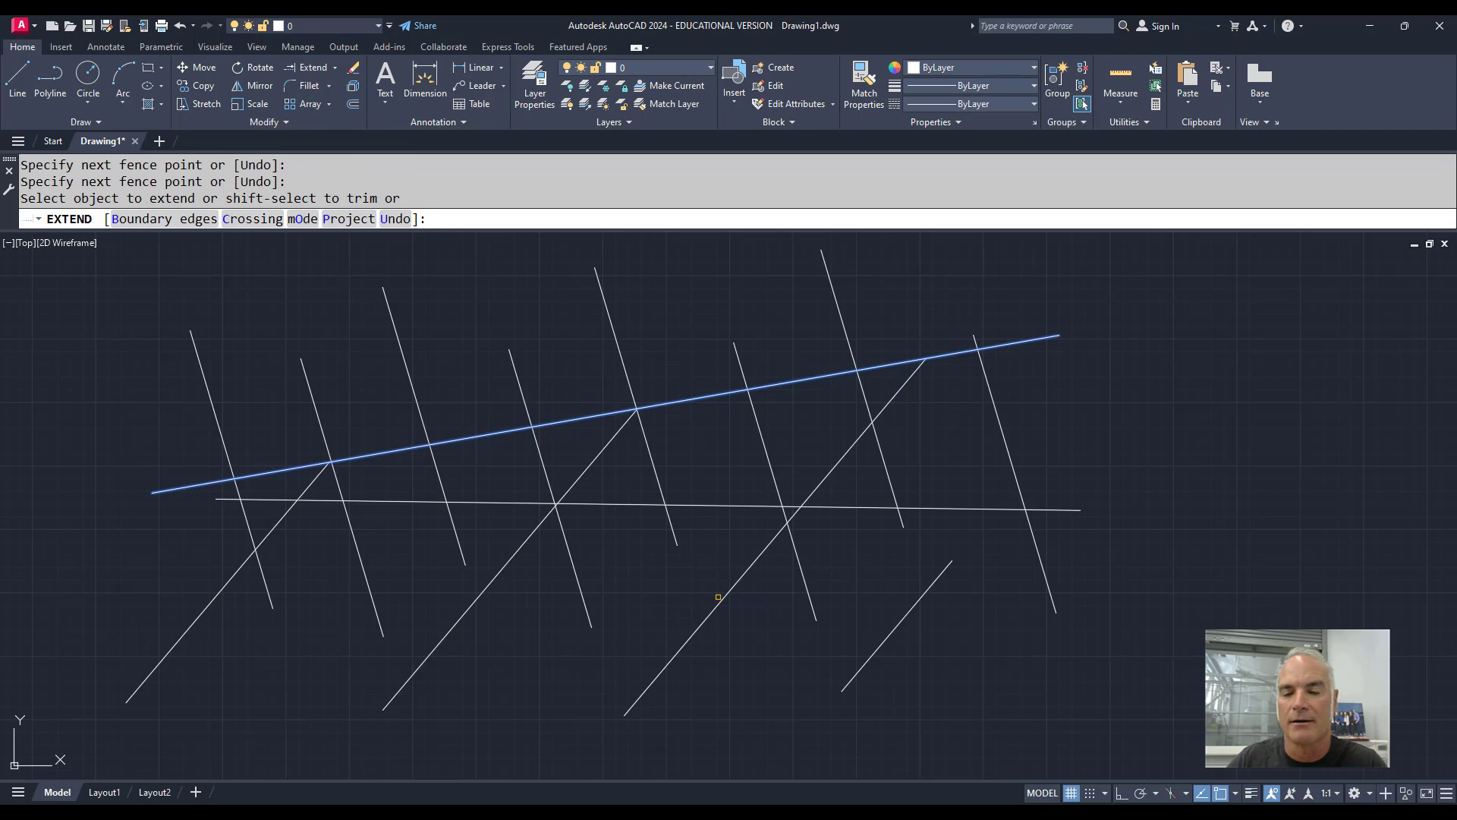
key("Return")
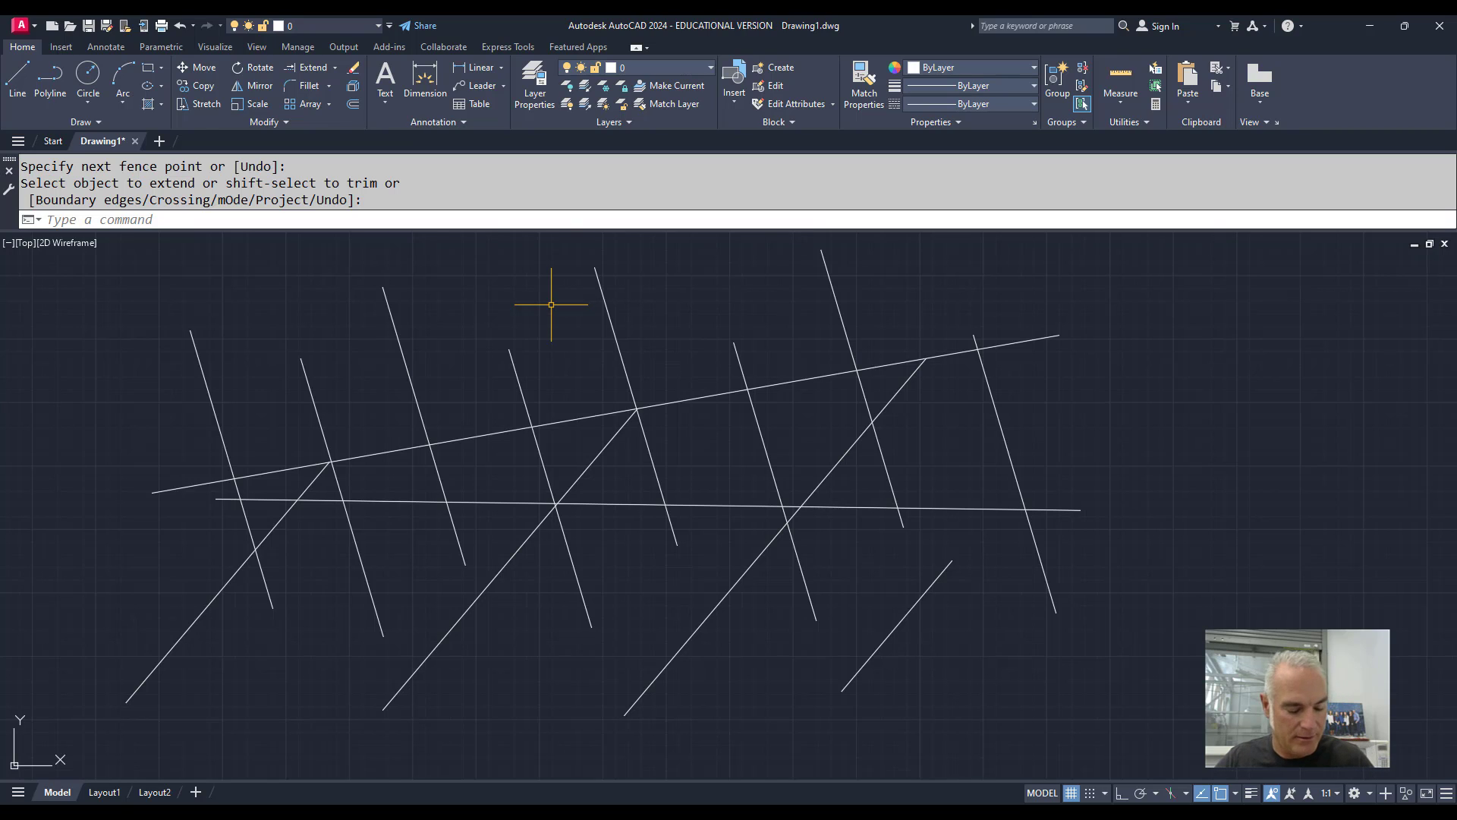
key("ctrl+z")
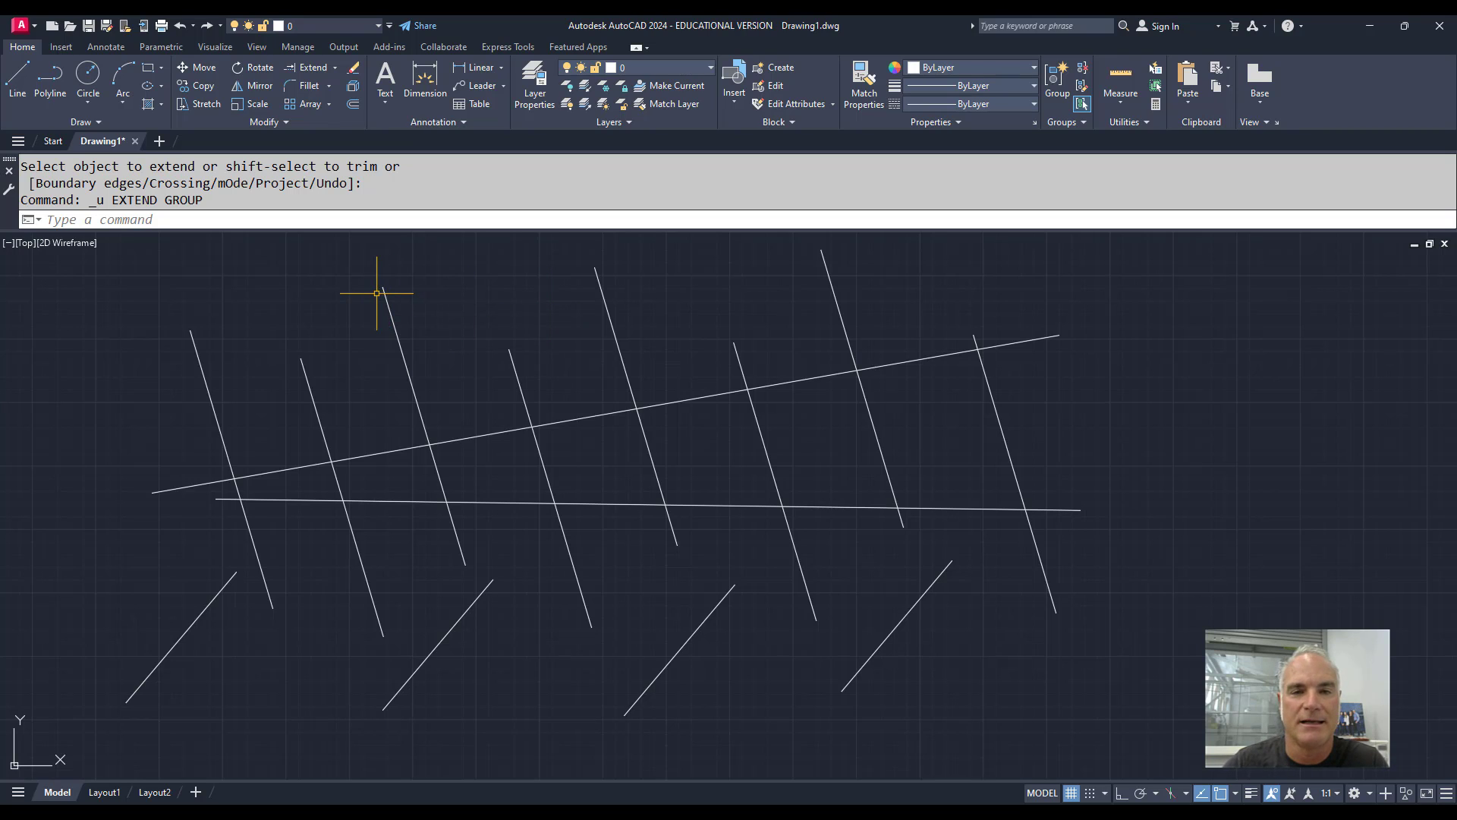
Step: Change the Trim mode option to Standard and end the command
left_click(335, 68)
left_click(319, 92)
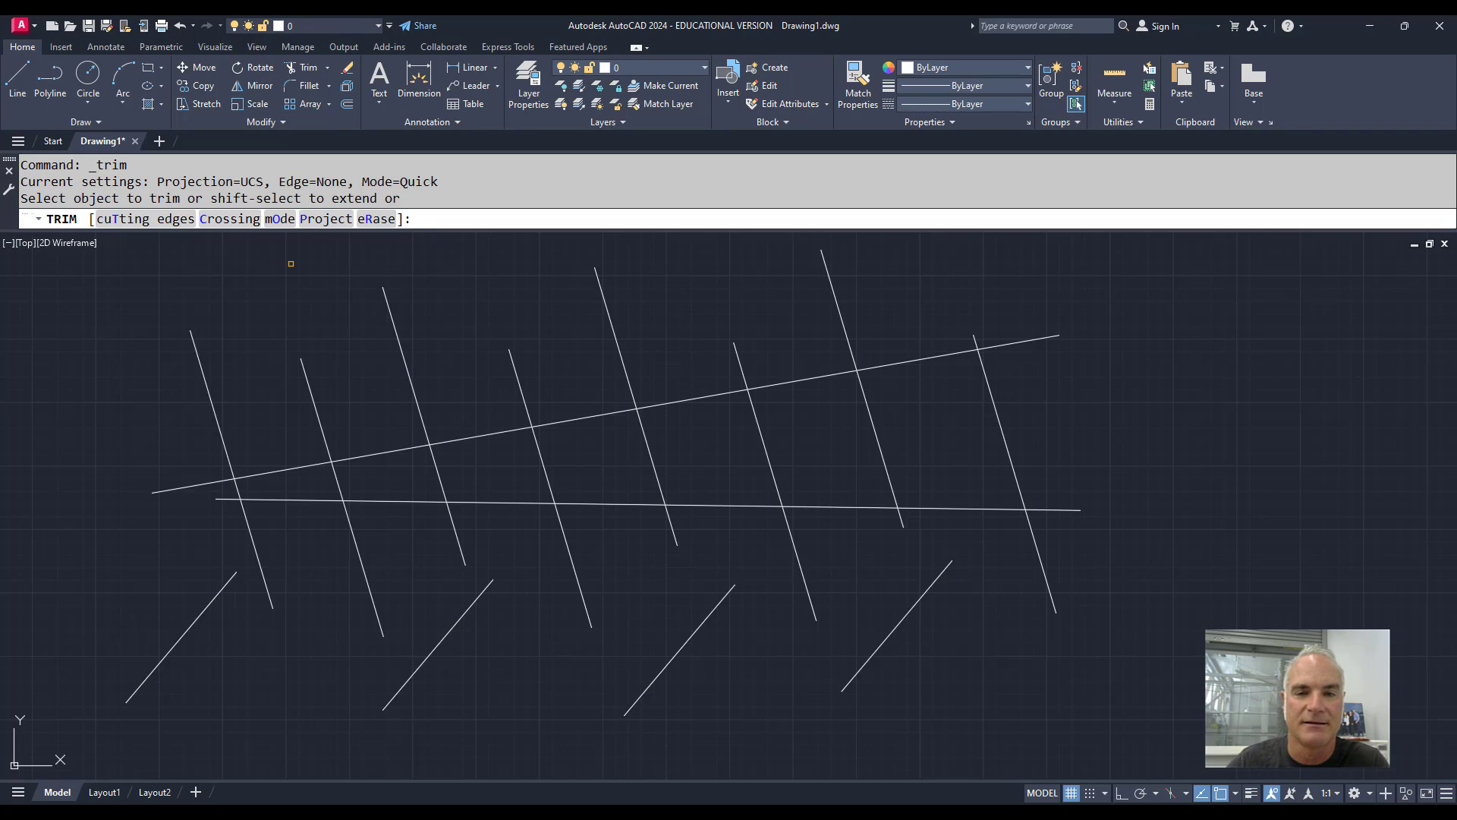
left_click(280, 219)
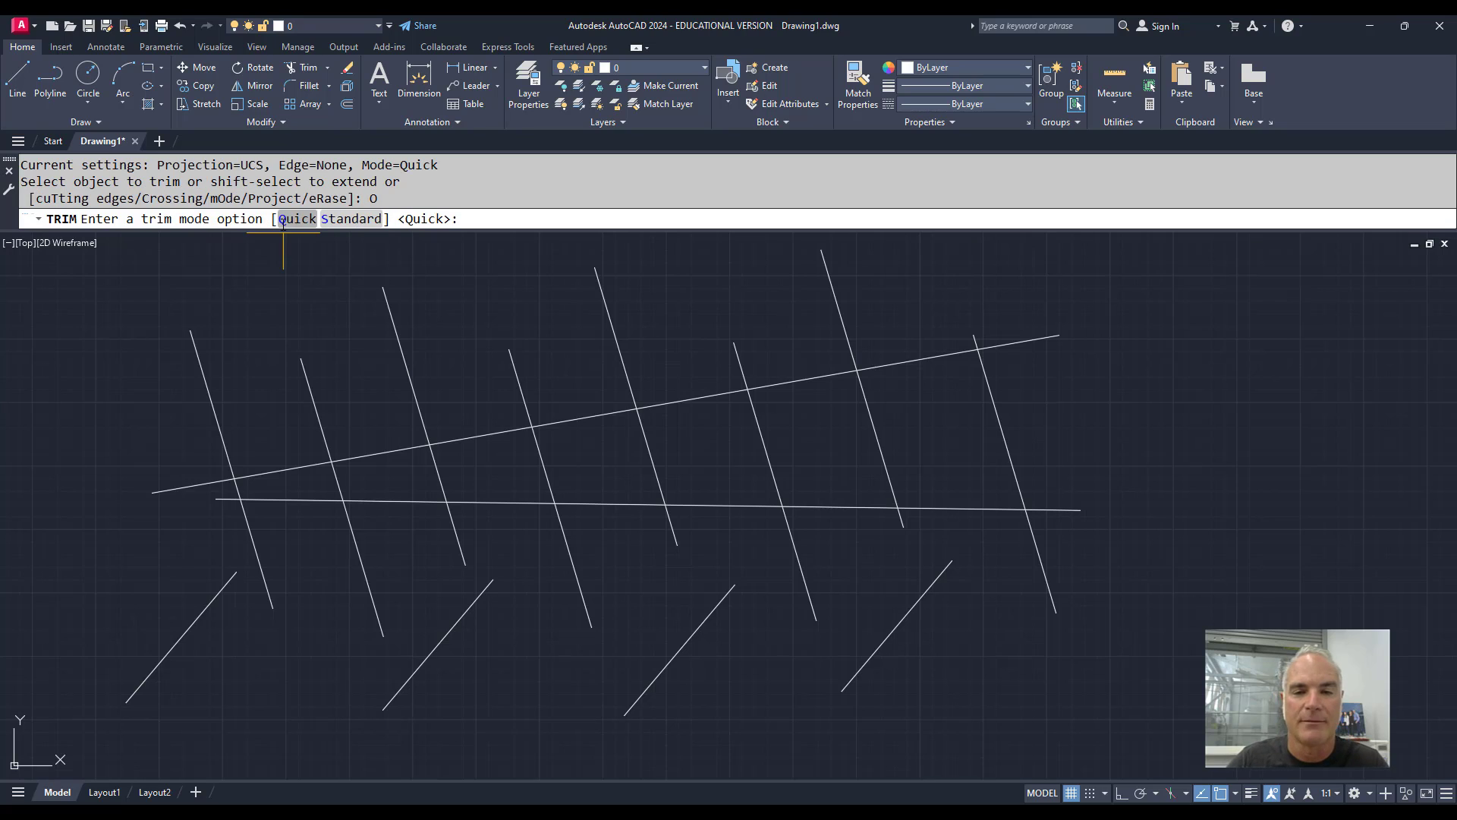
left_click(332, 226)
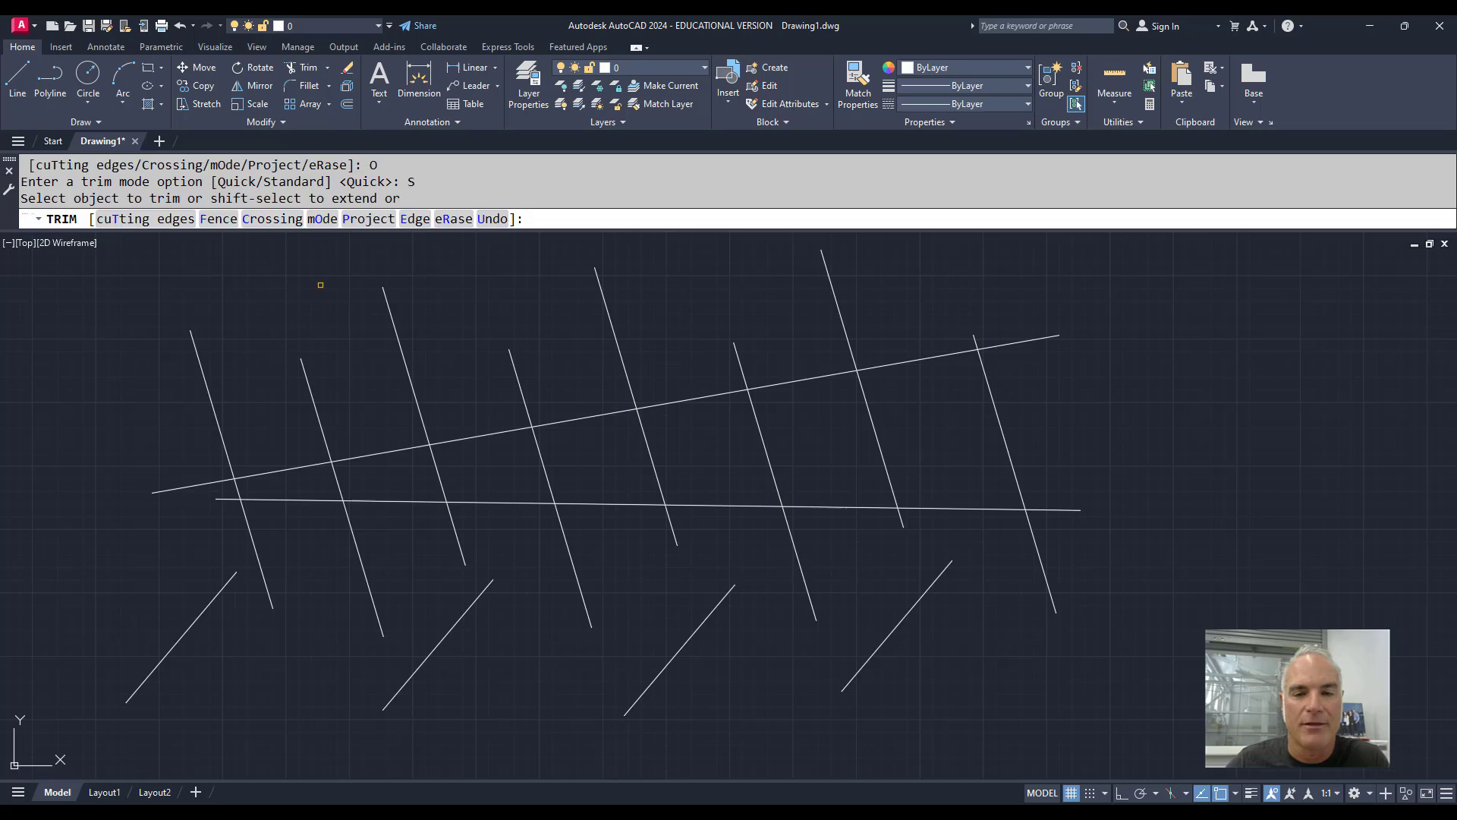
key("Return")
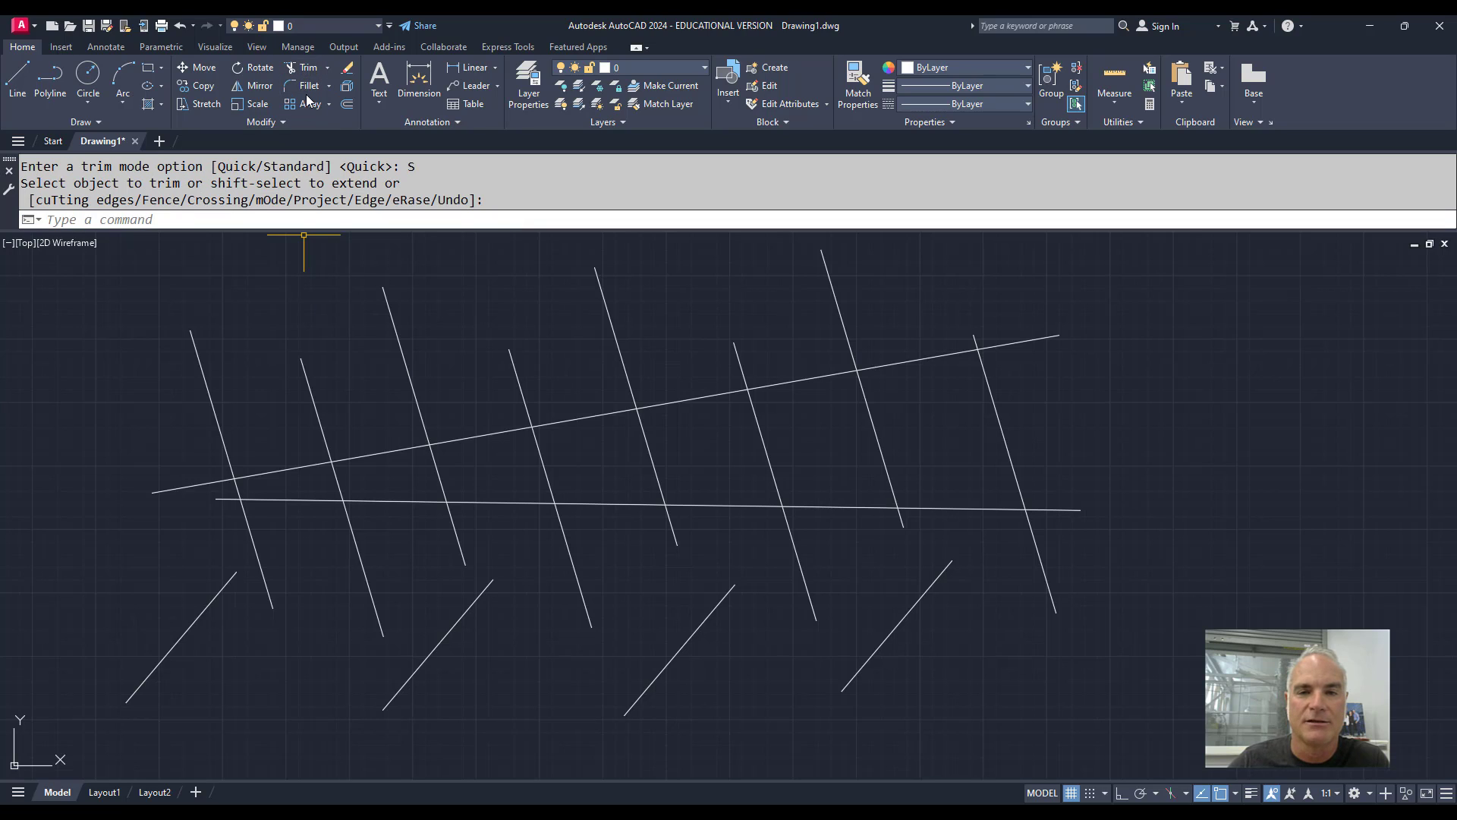
Step: Start Trim and set the upper long line as the only cutting edge
left_click(303, 67)
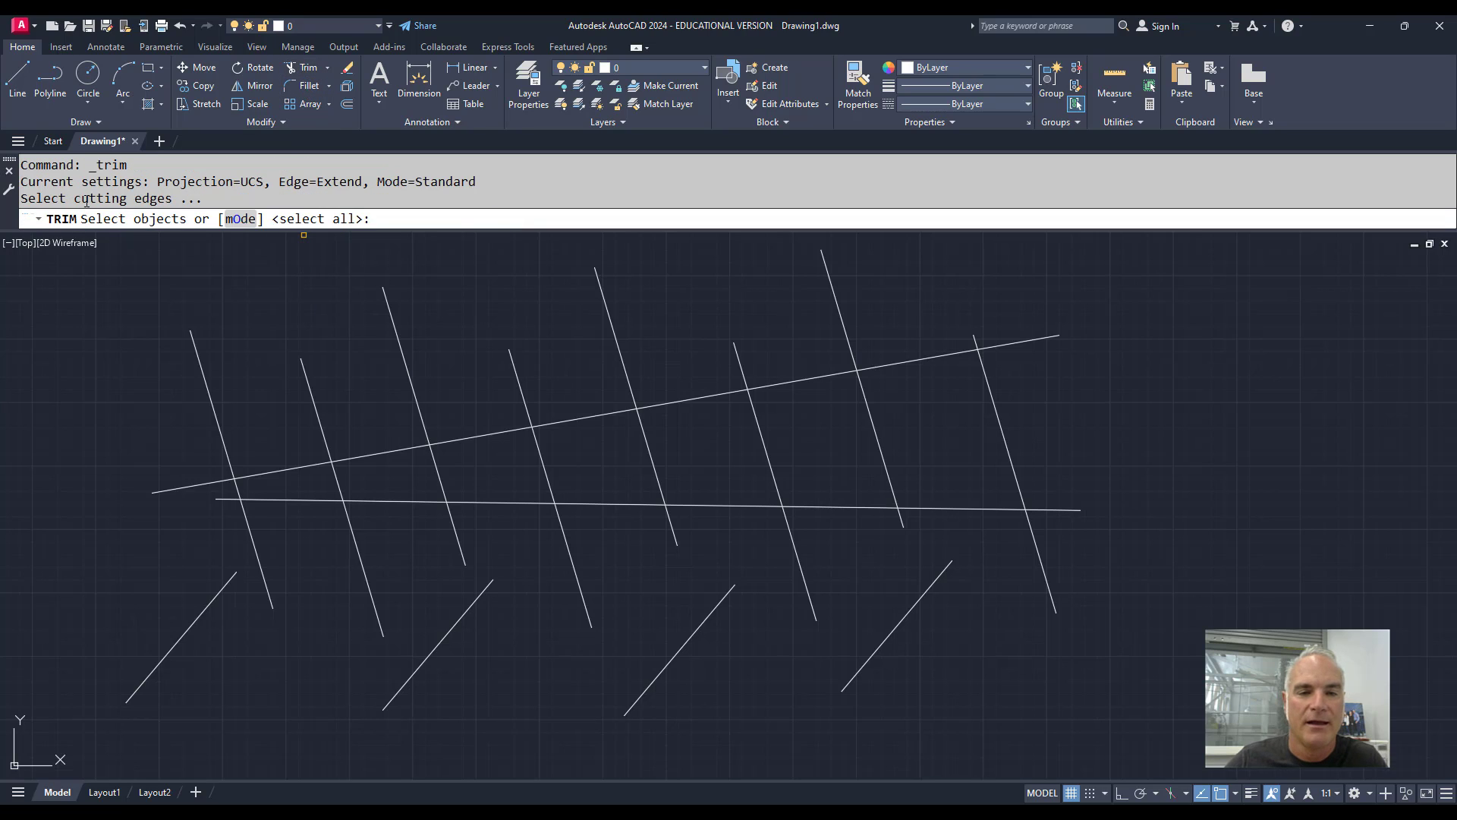
left_click_drag(20, 198, 208, 197)
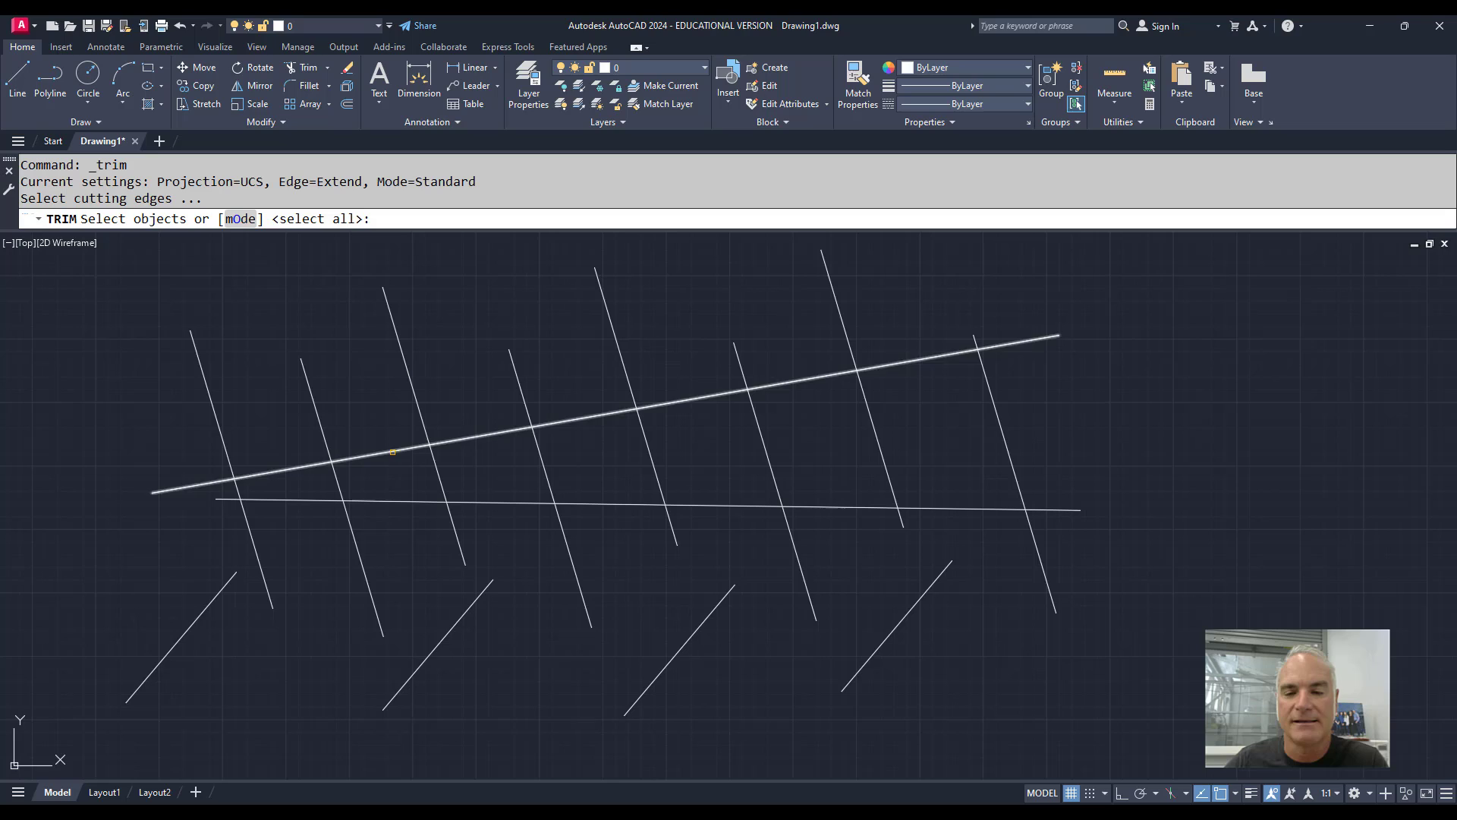
left_click(483, 434)
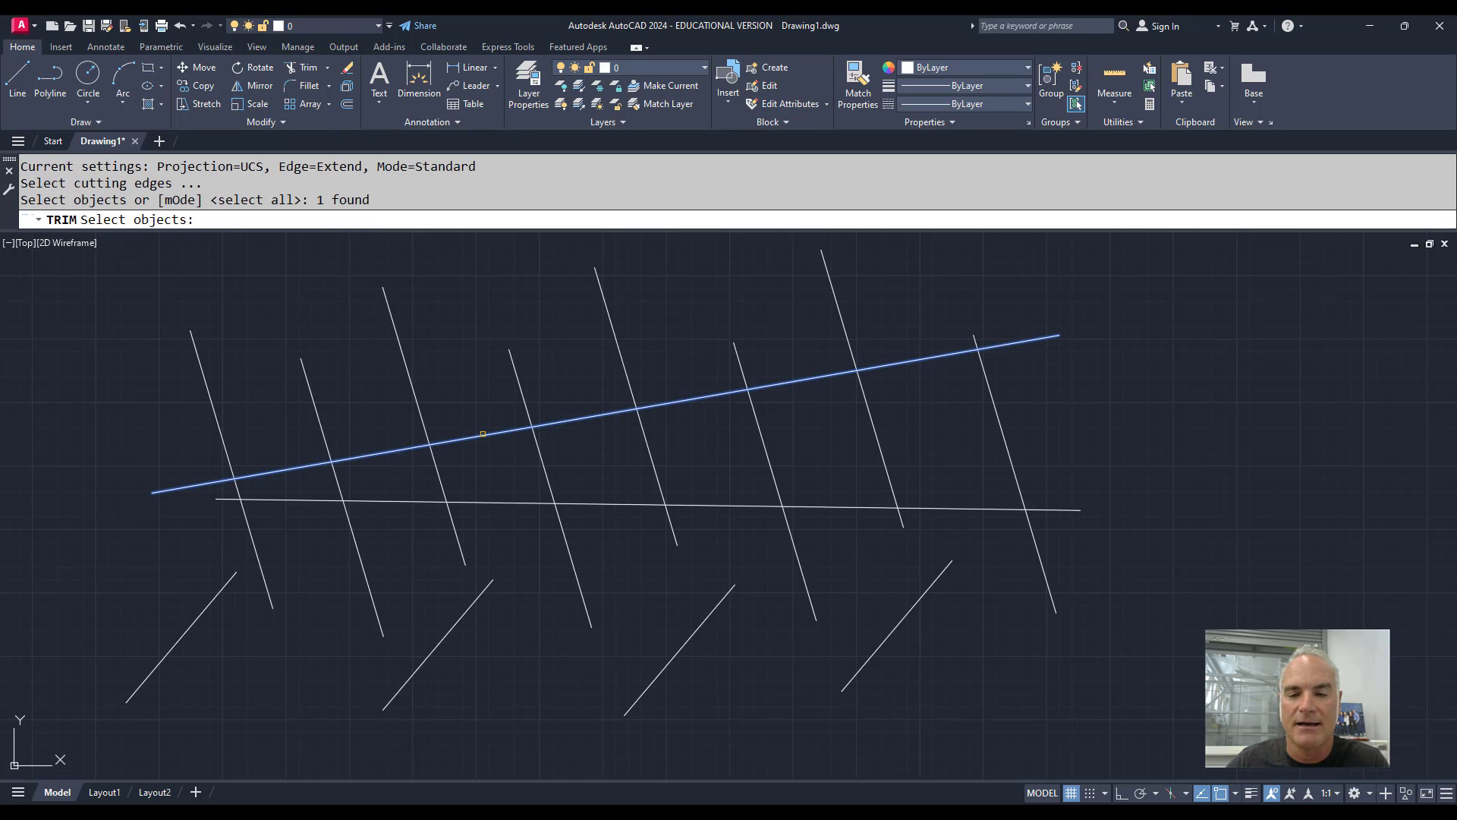
key("Return")
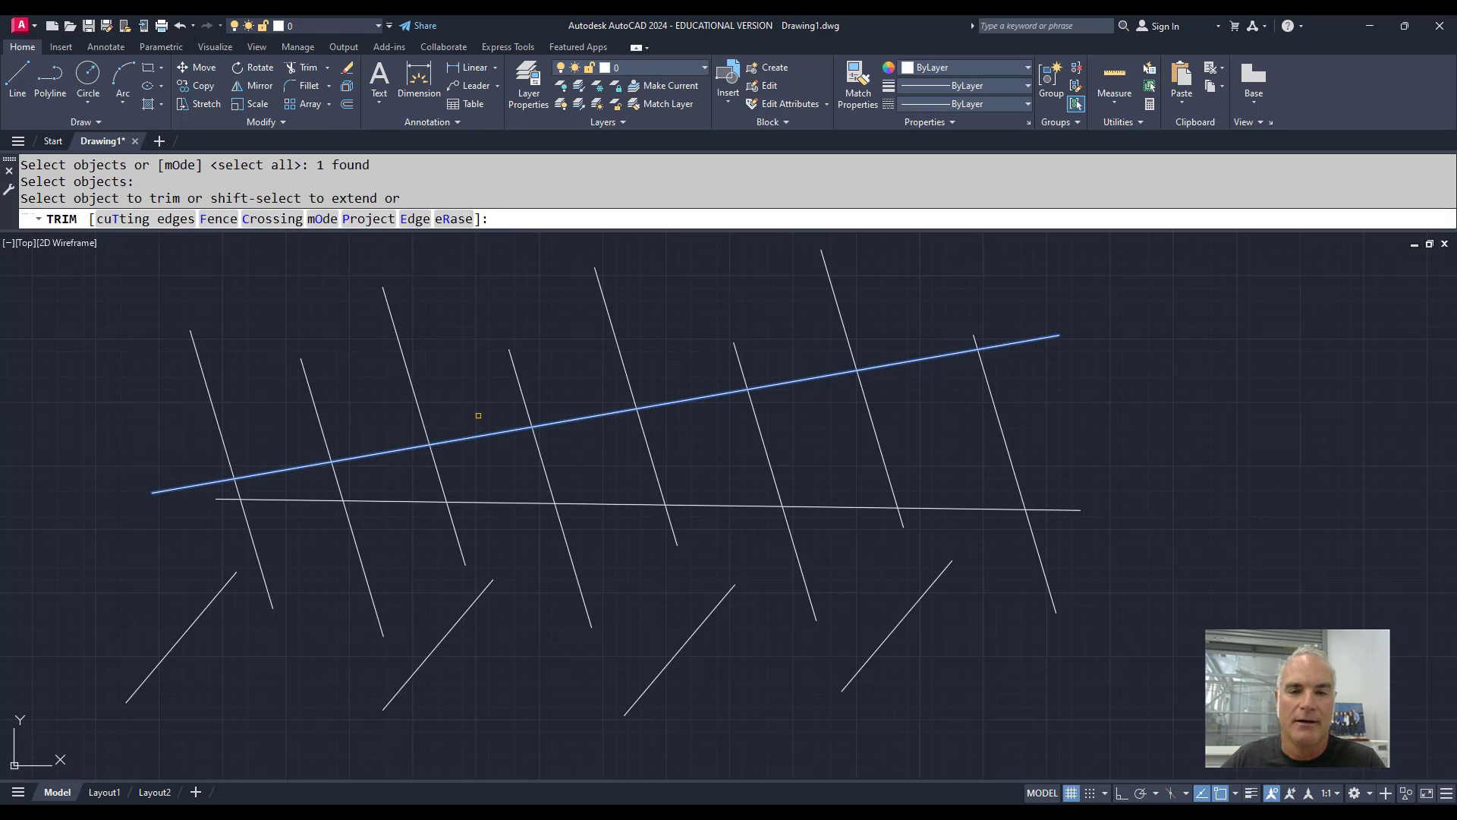
Step: Trim the third and fifth slanted lines above the cutting edge and the fourth below it, cancel the command and undo the trims
left_click(419, 410)
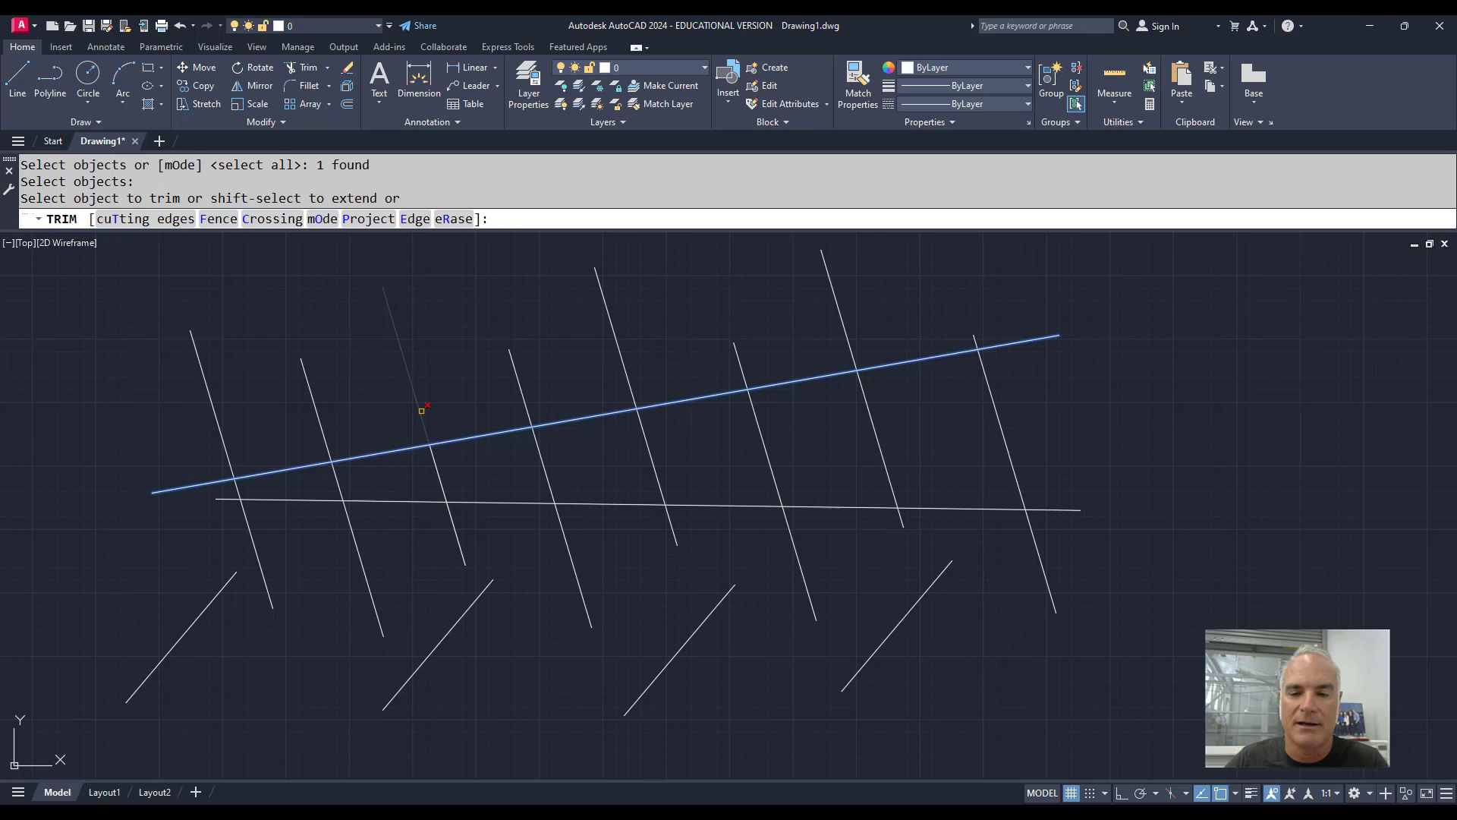
left_click(538, 460)
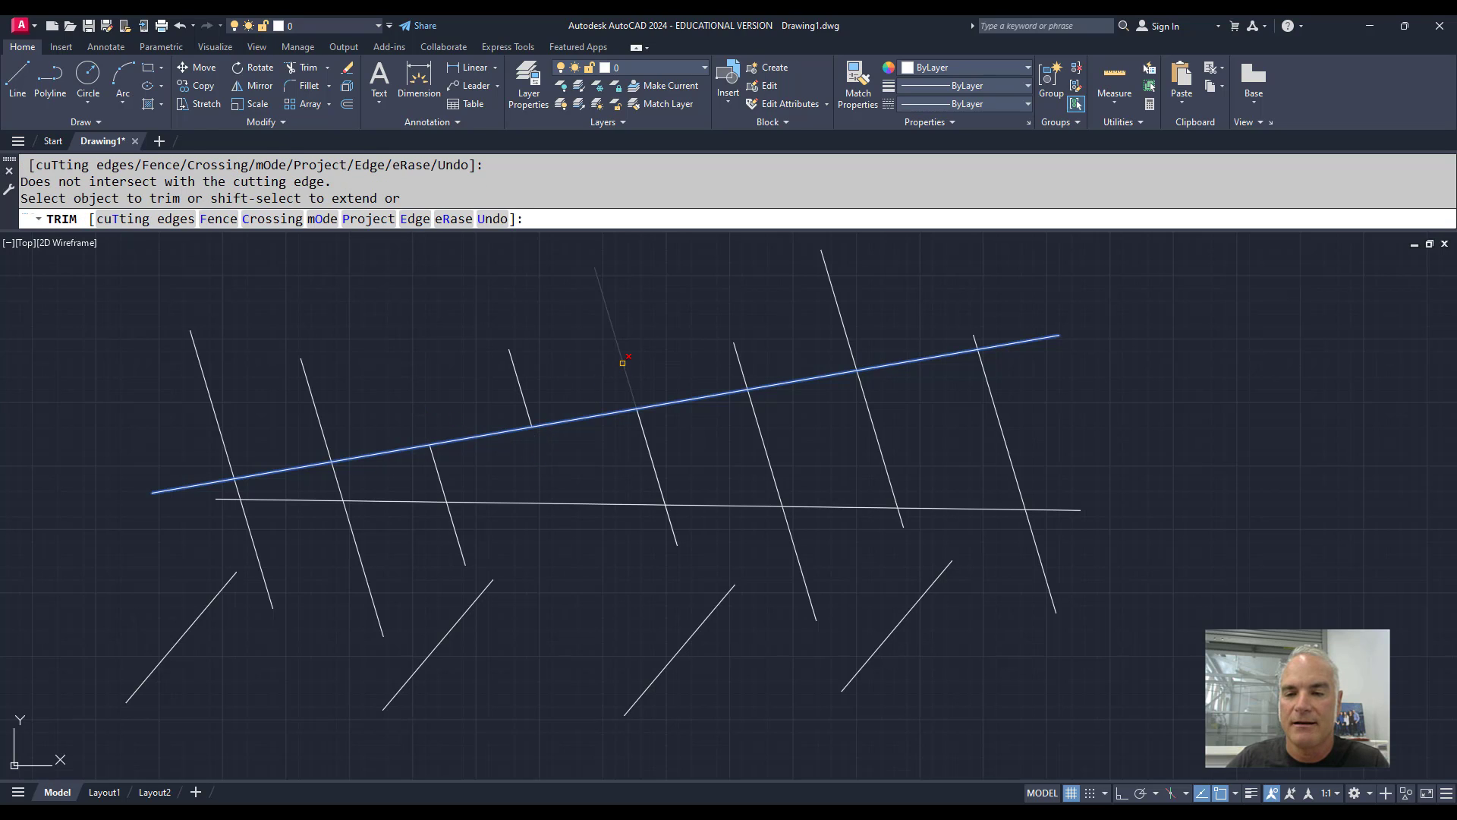
left_click(622, 363)
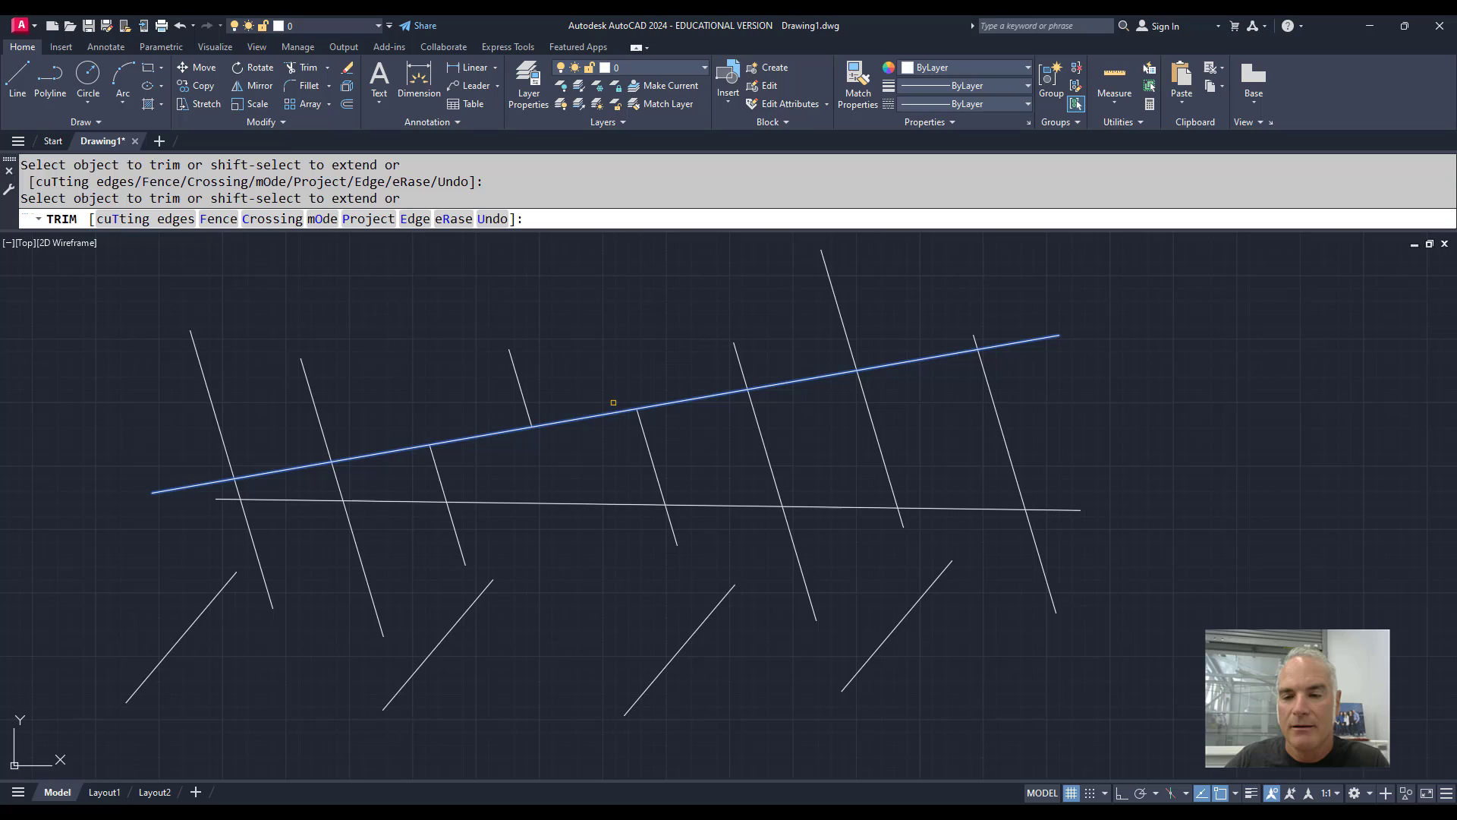
left_click(650, 455)
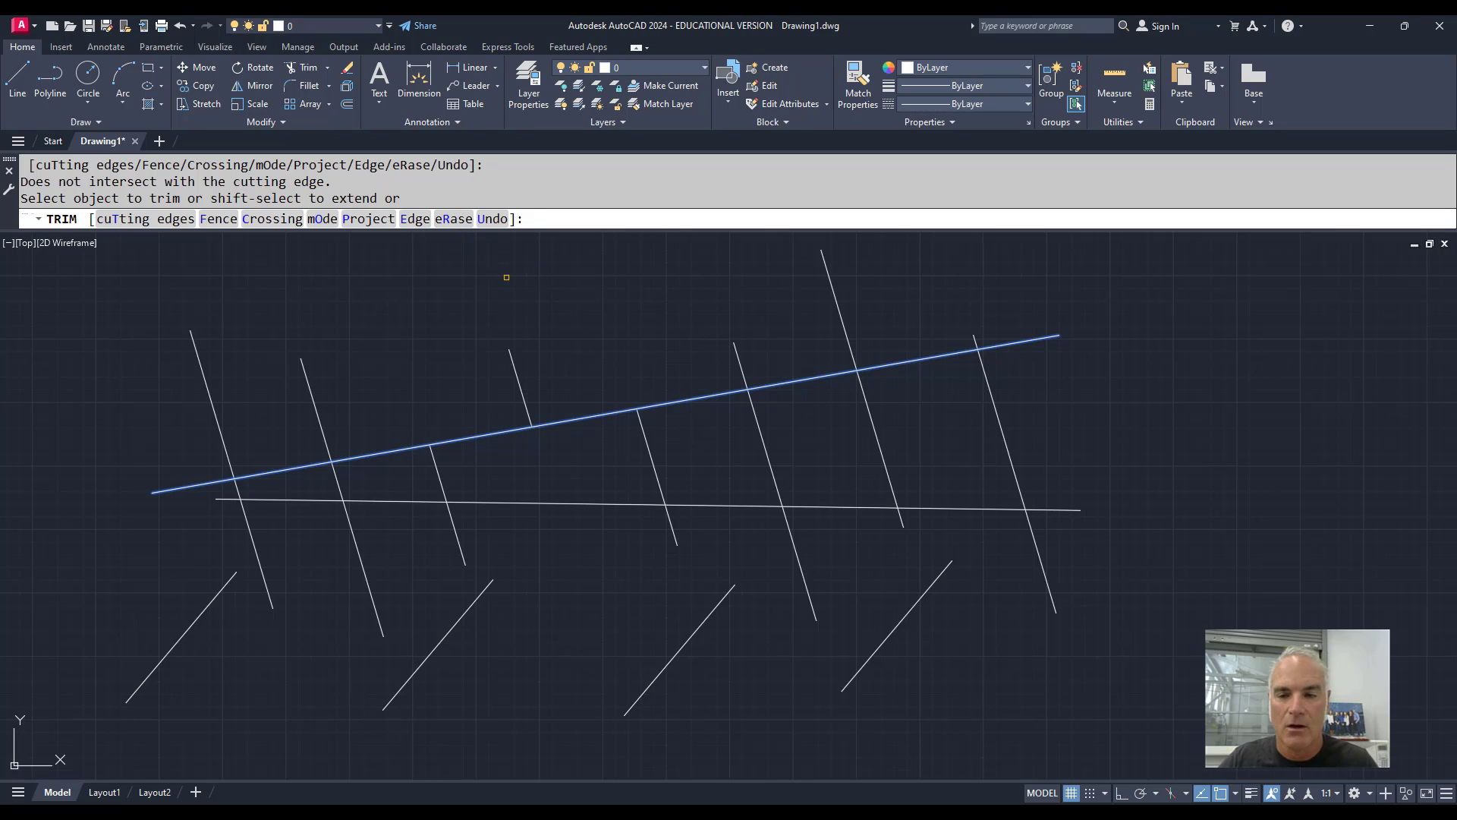
key("Escape")
key("ctrl+z")
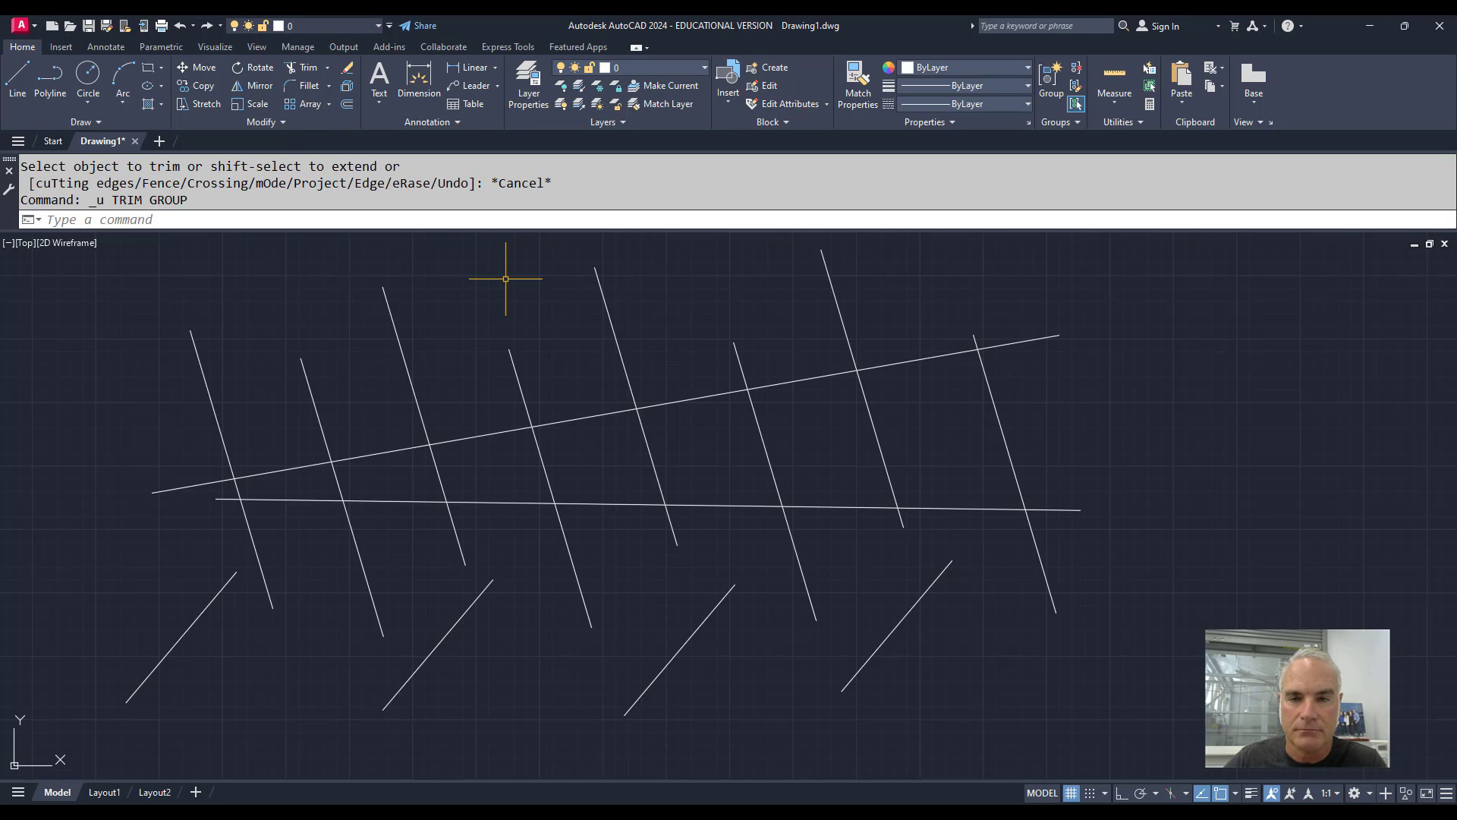
Step: Try to trim where the third slanted line crosses the upper long line, using the second short diagonal as cutting edge
left_click(304, 68)
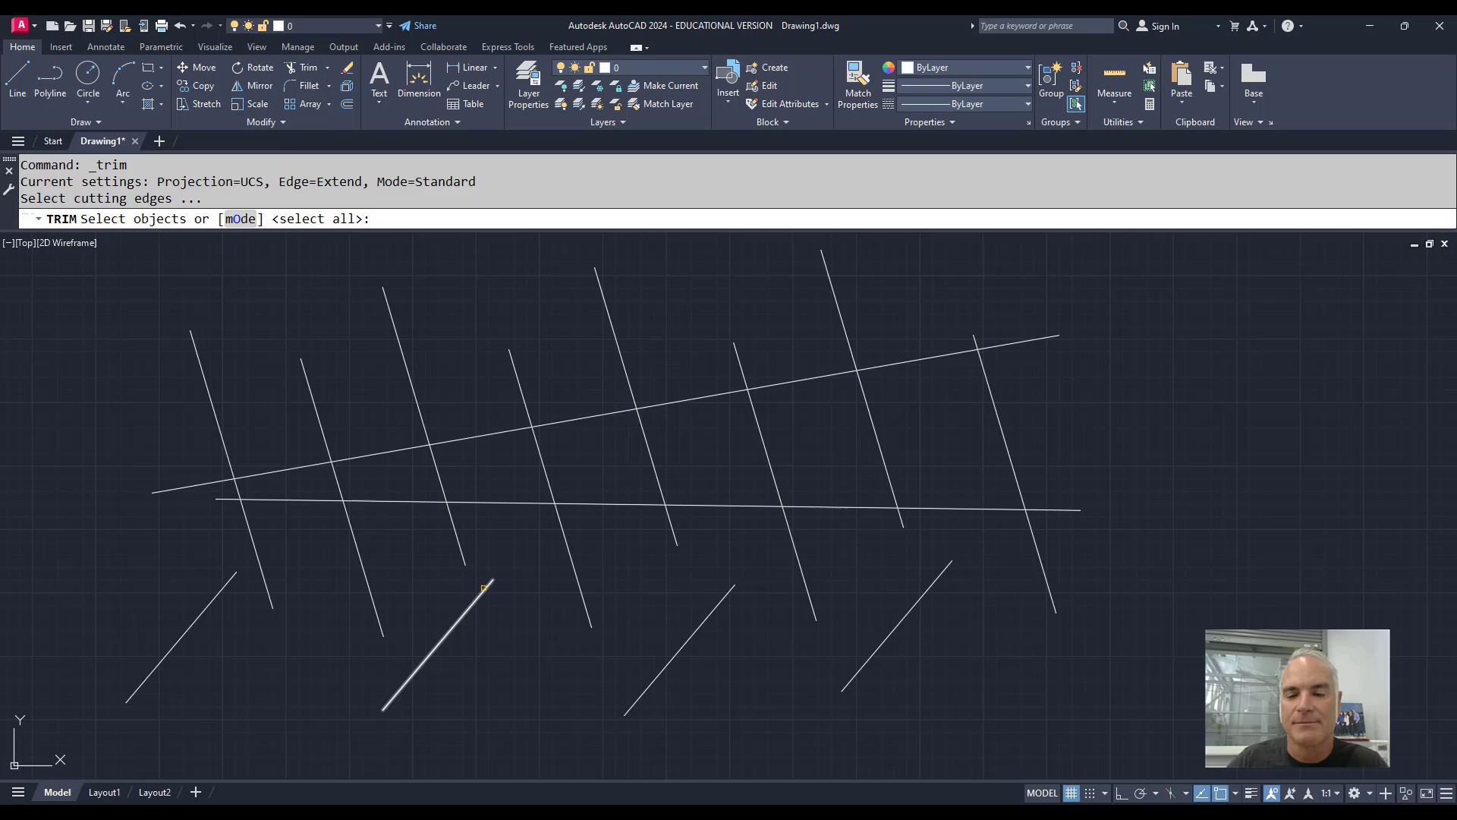
left_click(484, 589)
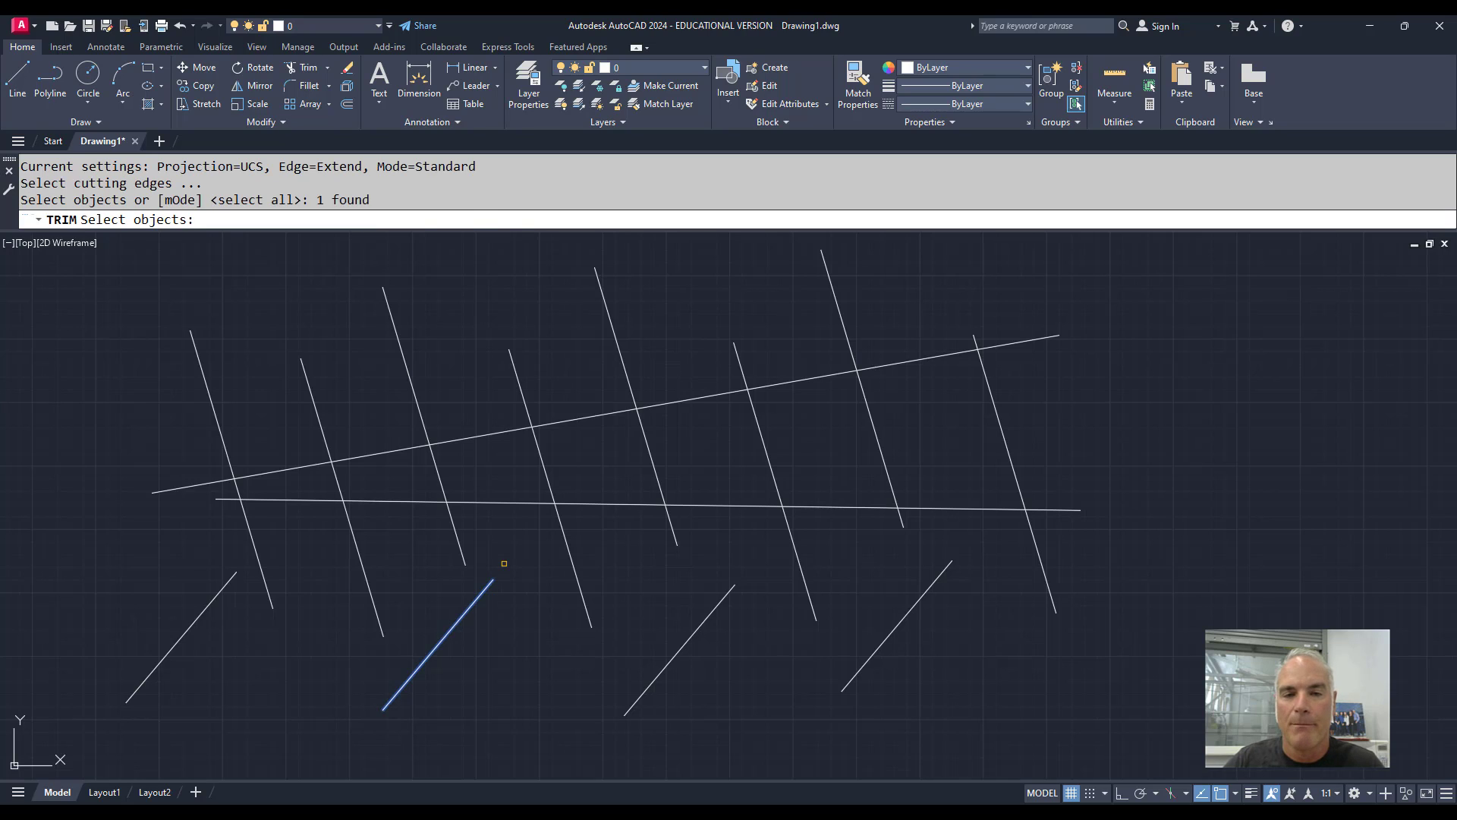
key("Return")
left_click(431, 448)
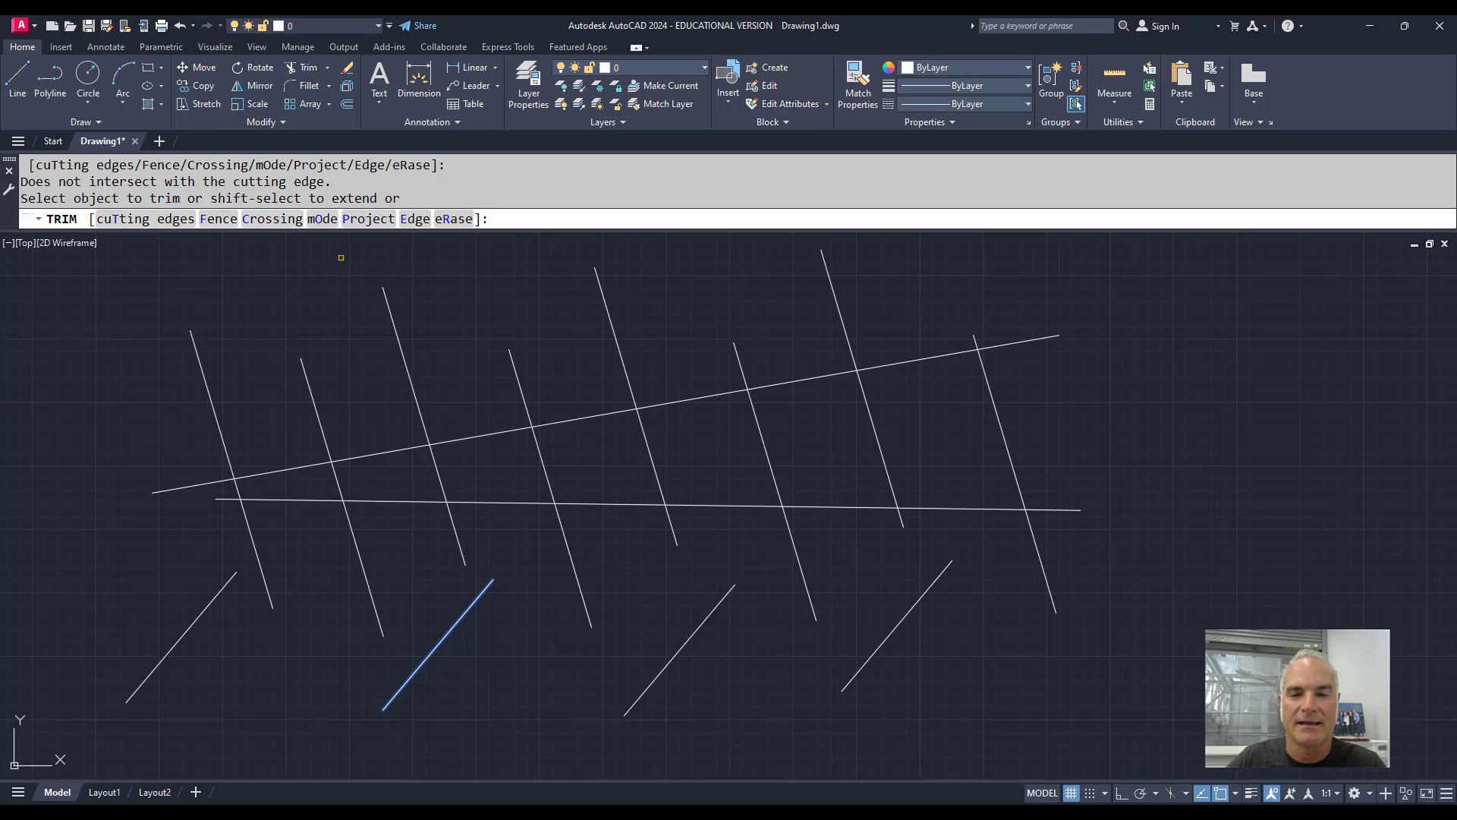
Step: Set Trim's Edge option to Extend with the second short diagonal as cutting edge, and cancel the command
left_click(414, 220)
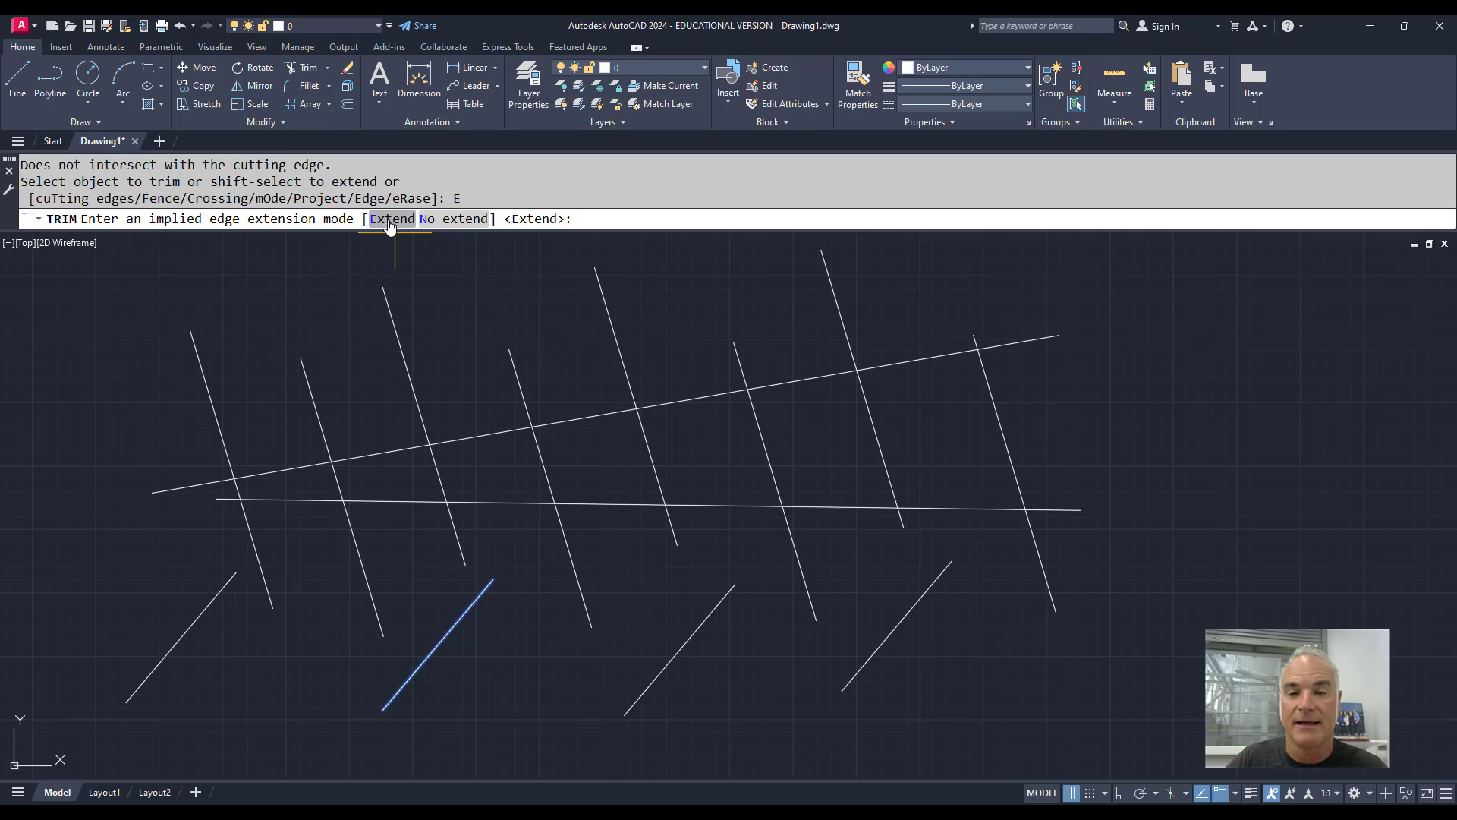
left_click(391, 220)
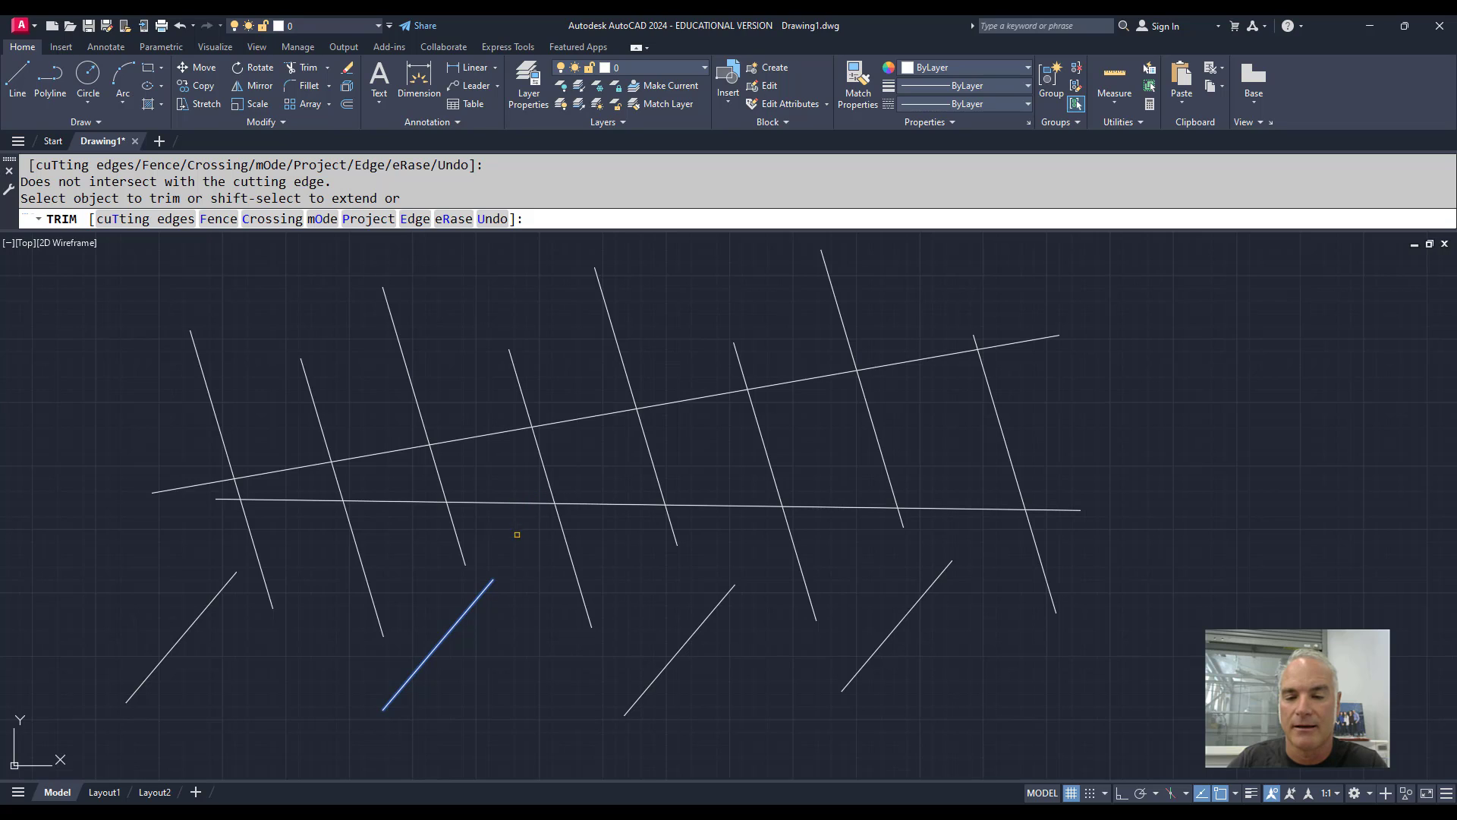
key("Escape")
key("Escape")
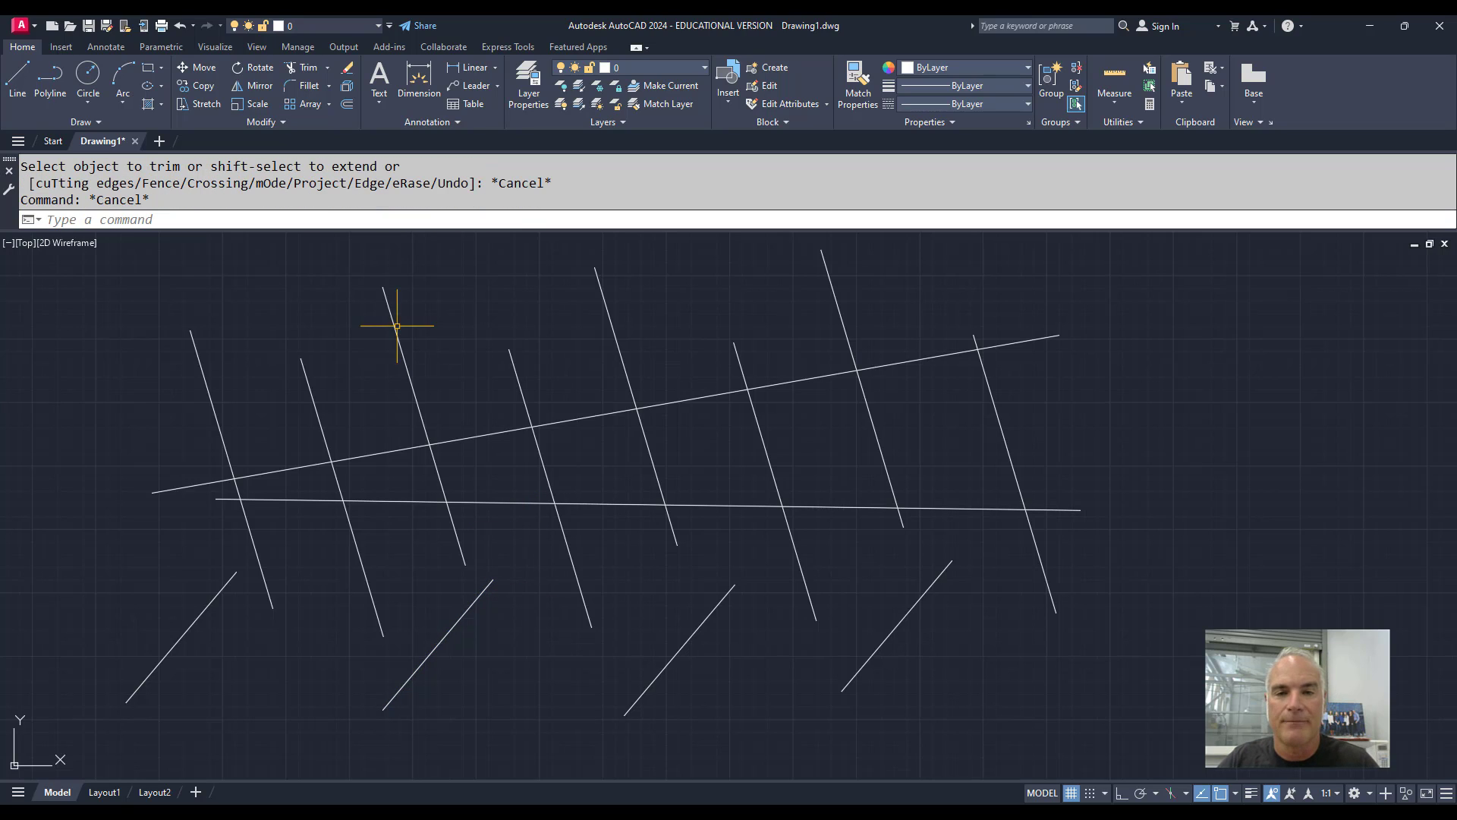
Step: Within Trim, set the third short diagonal as cutting edge and the Edge option to Extend
left_click(303, 68)
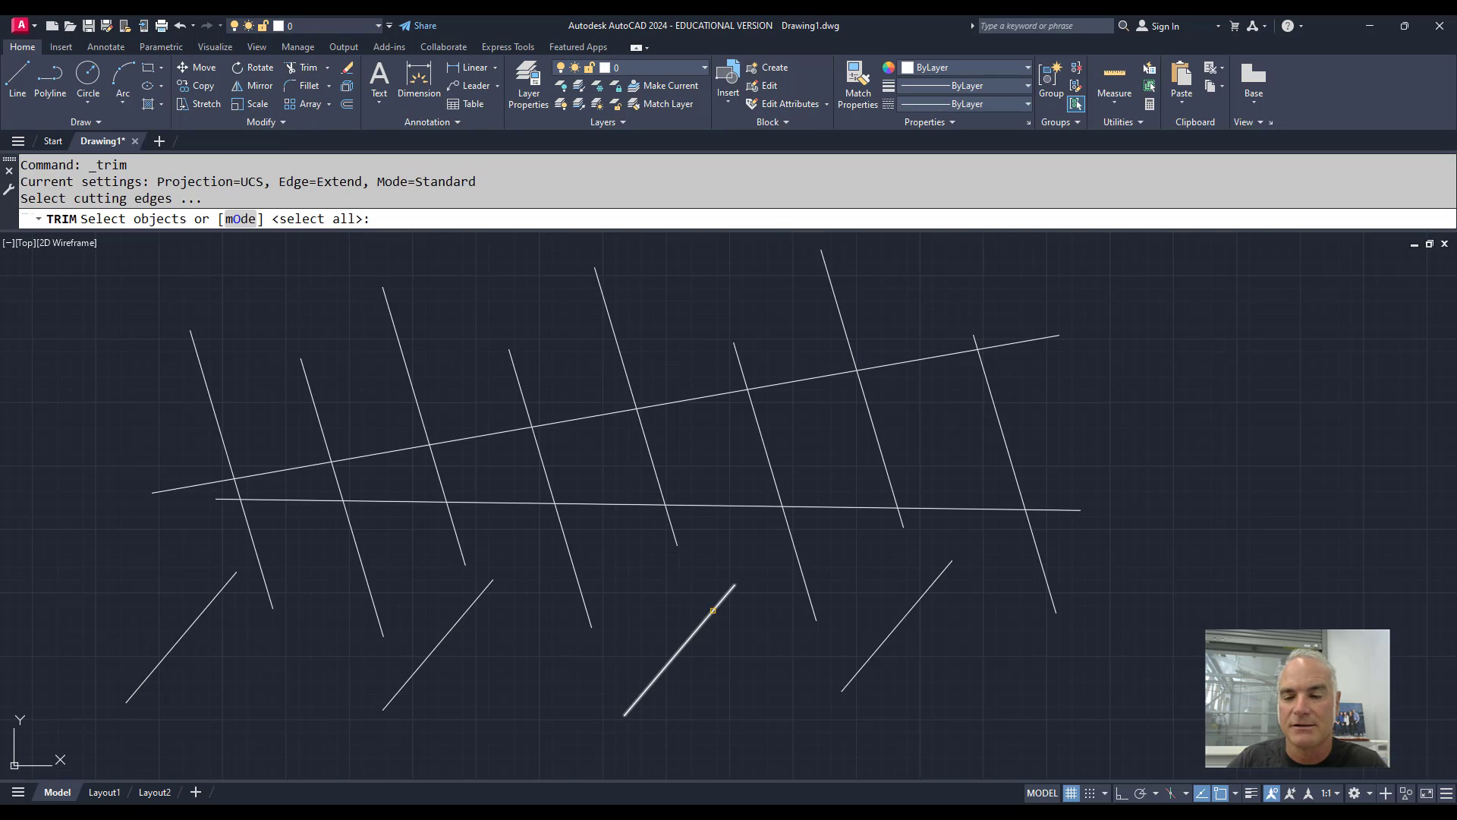
left_click(705, 600)
key("Return")
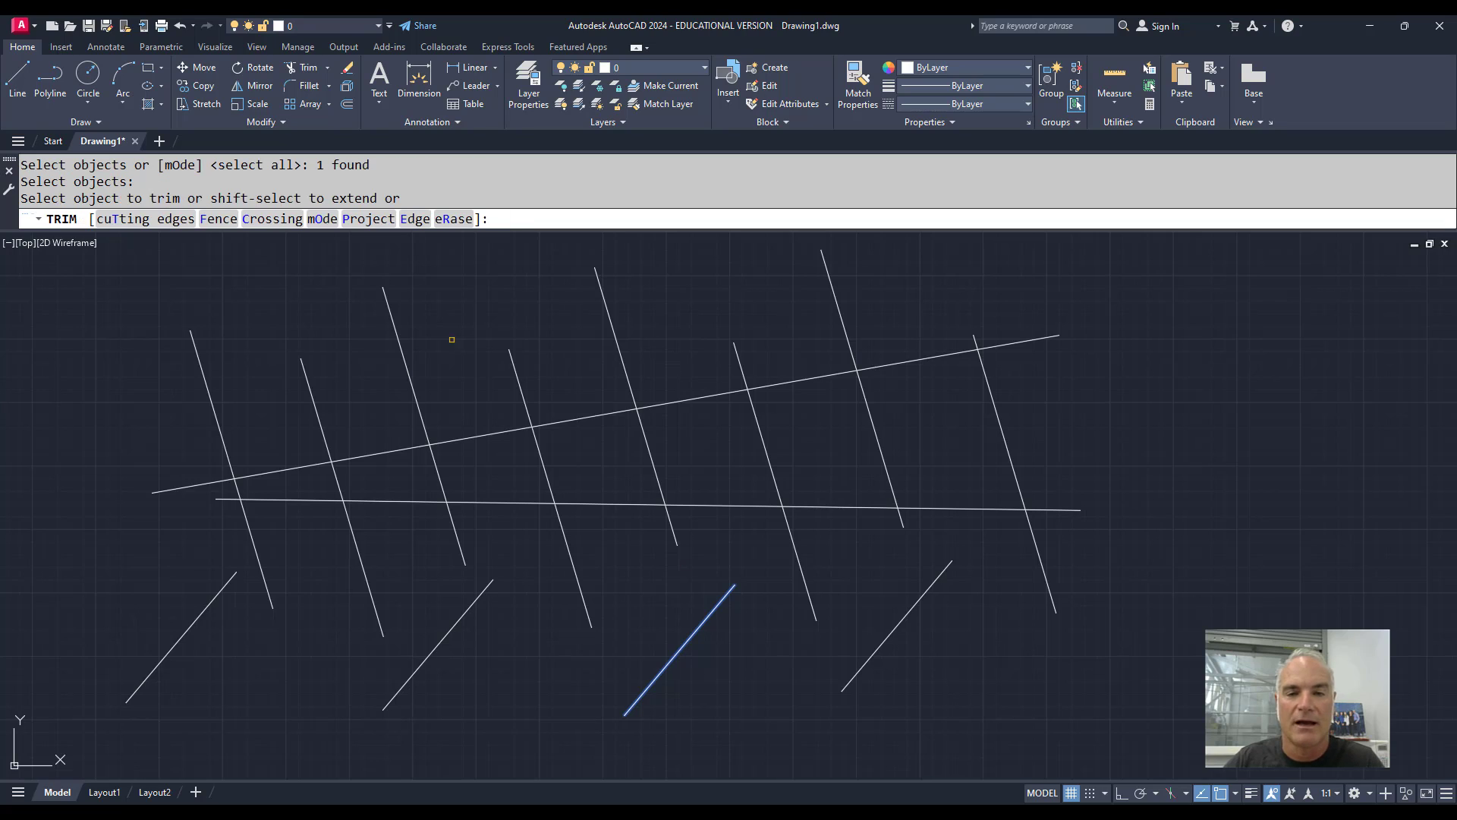
left_click(415, 219)
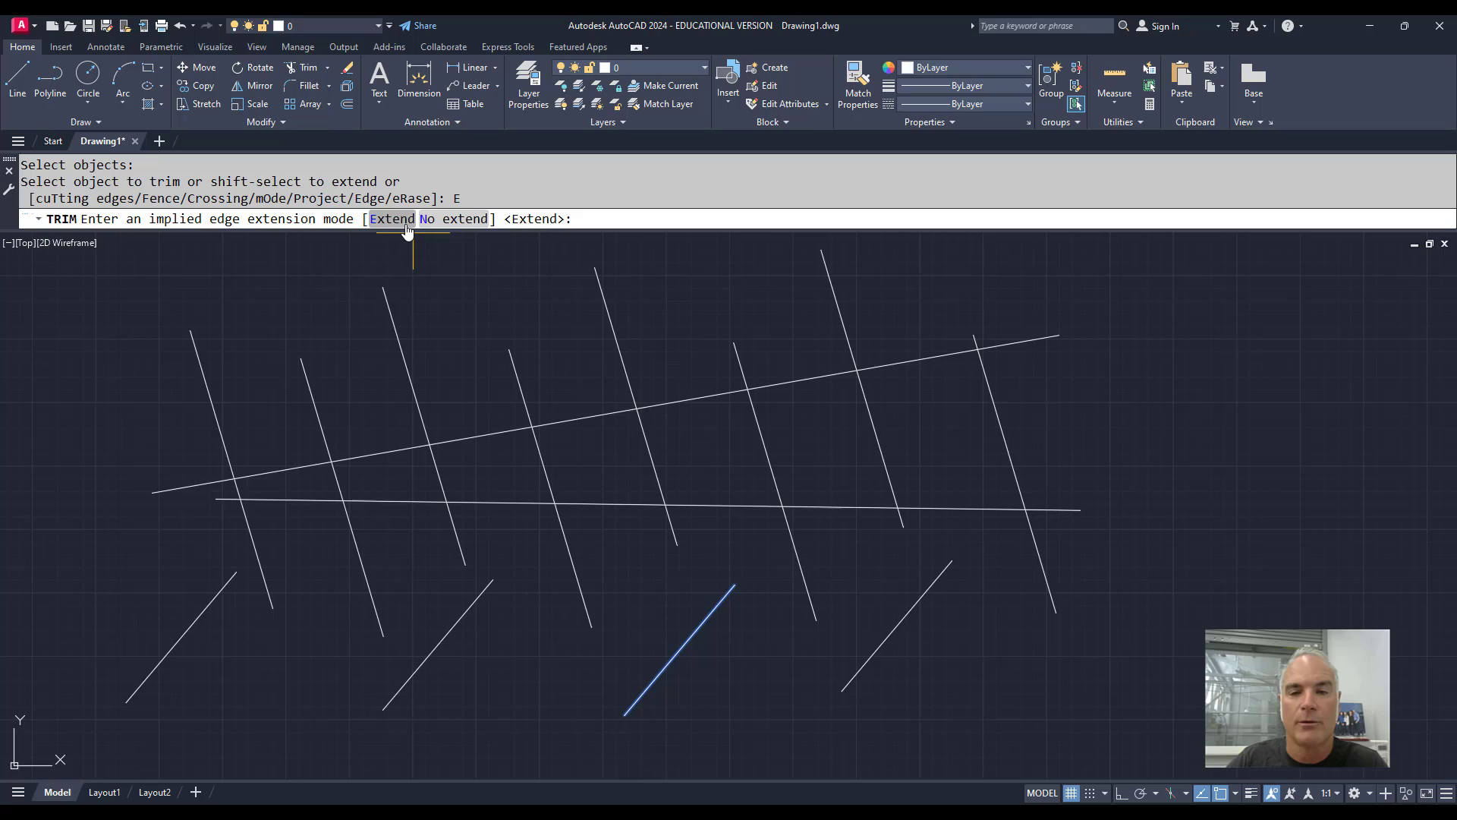
left_click(393, 219)
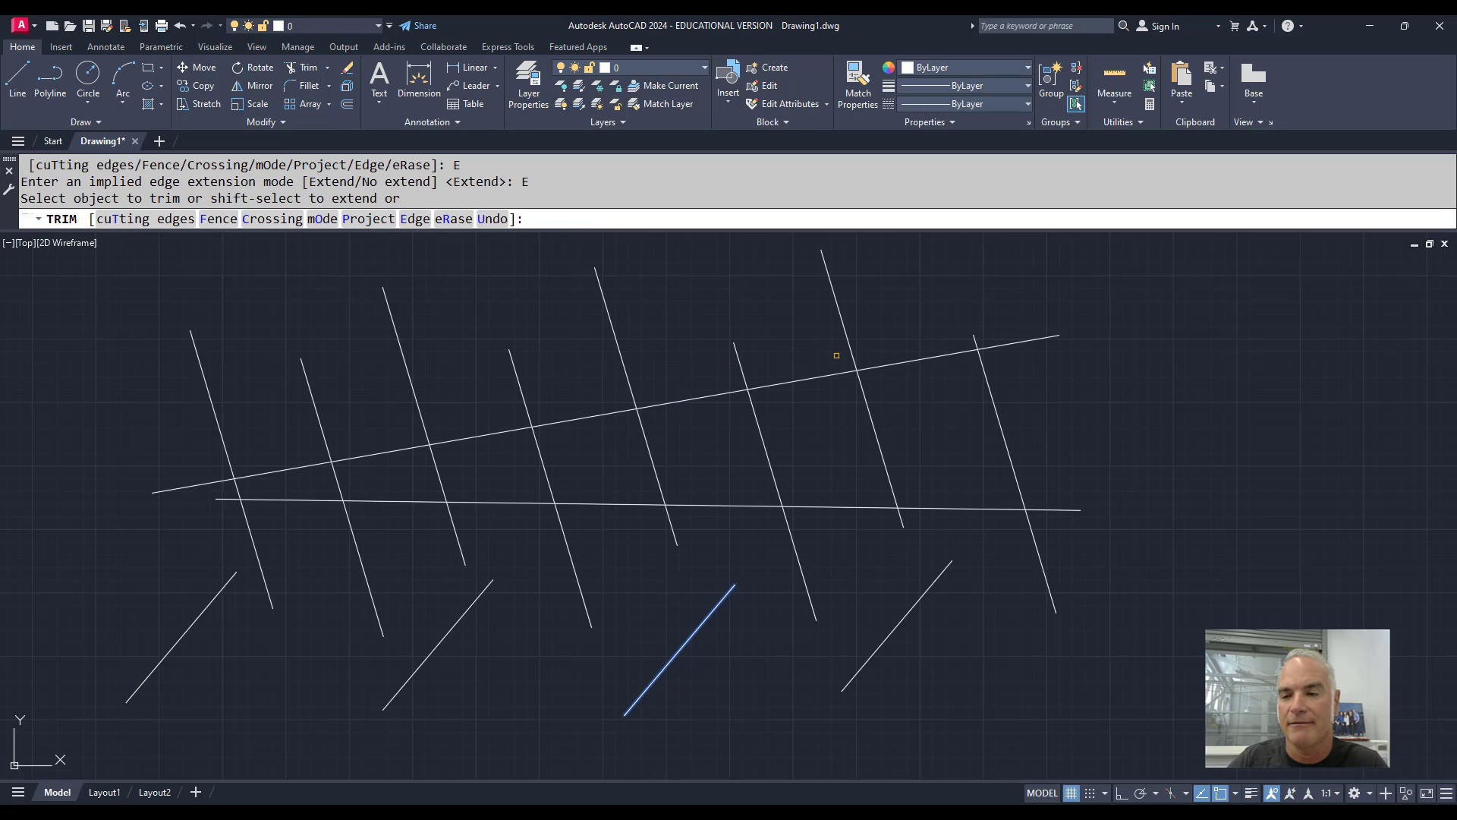
Step: Trim the upper long line's right part and the lower long line's left part at the third diagonal's implied extension, and end the command
left_click(953, 353)
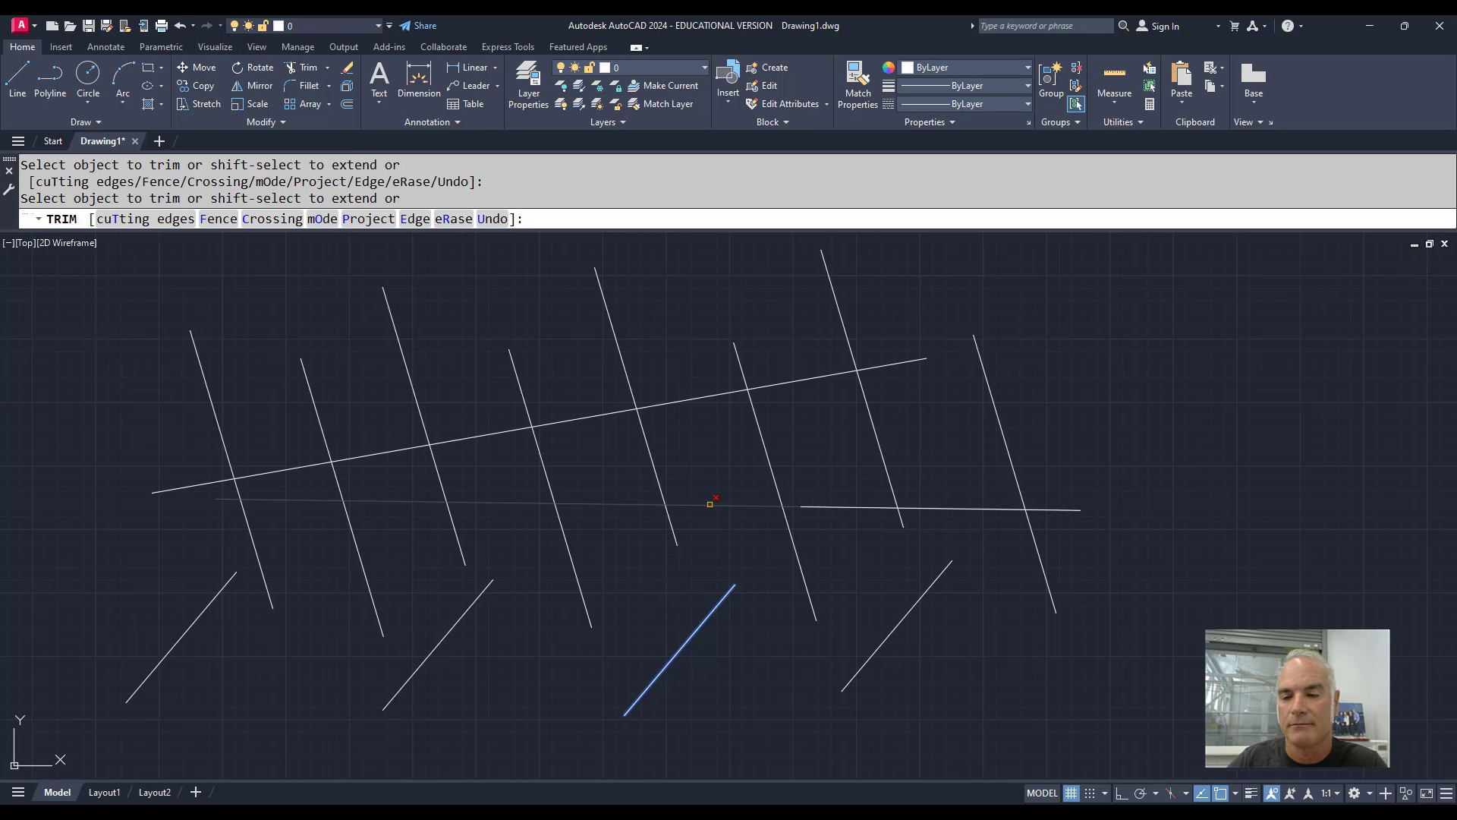
left_click(713, 505)
key("Return")
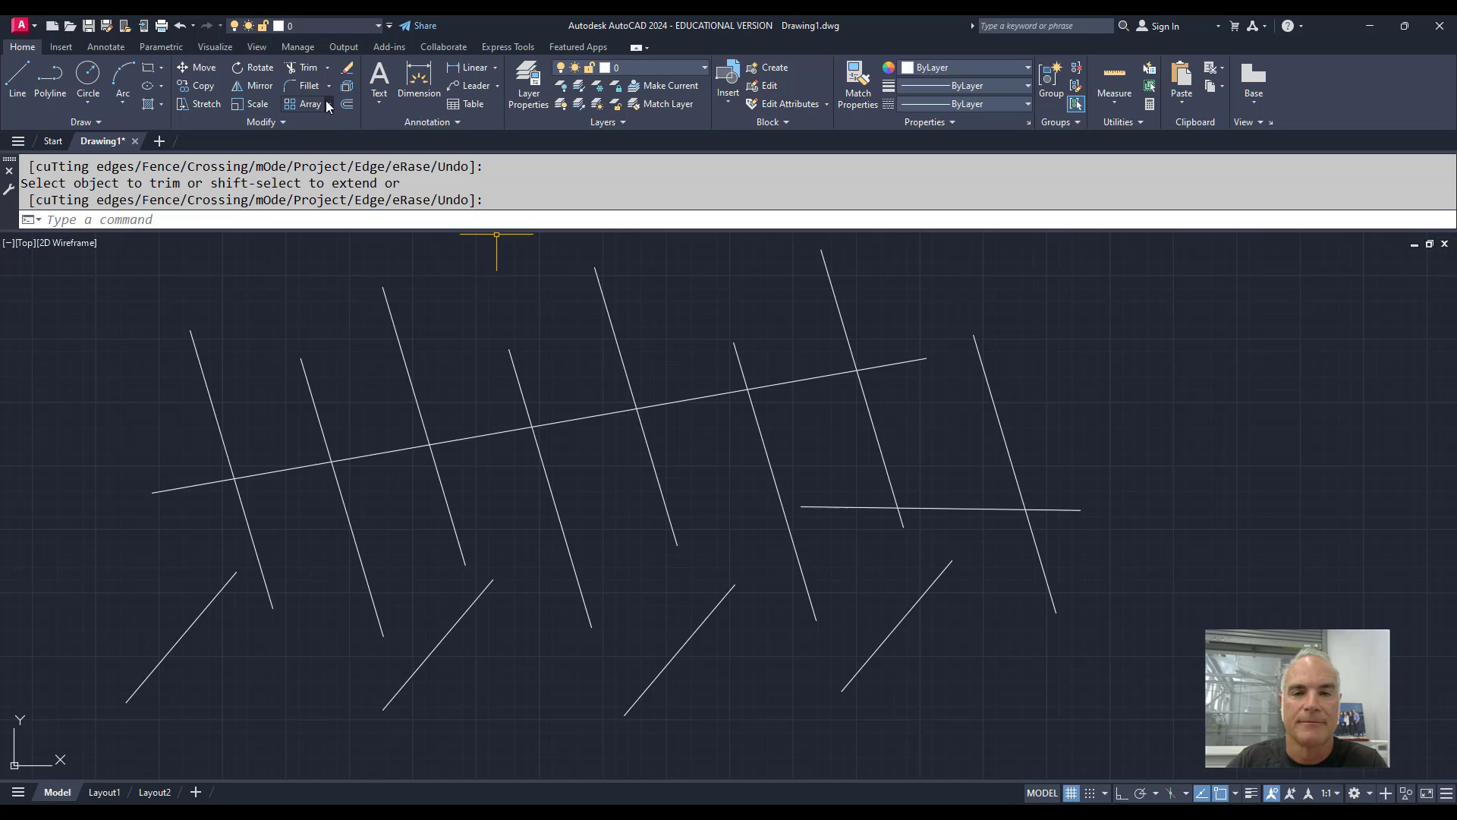
Step: Within Extend, set the upper long line as the boundary edge and the Edge option to Extend
left_click(327, 67)
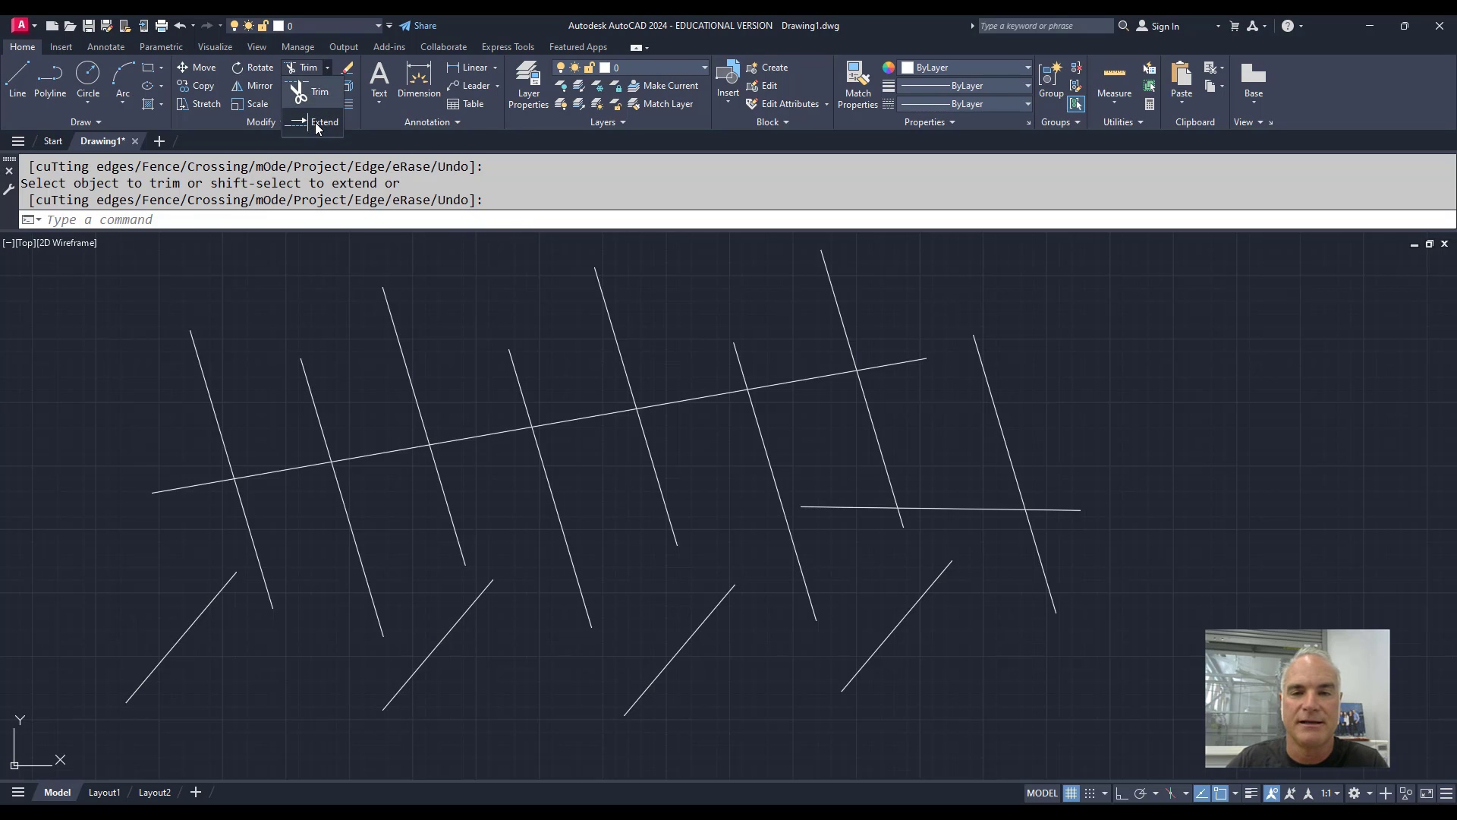
left_click(315, 122)
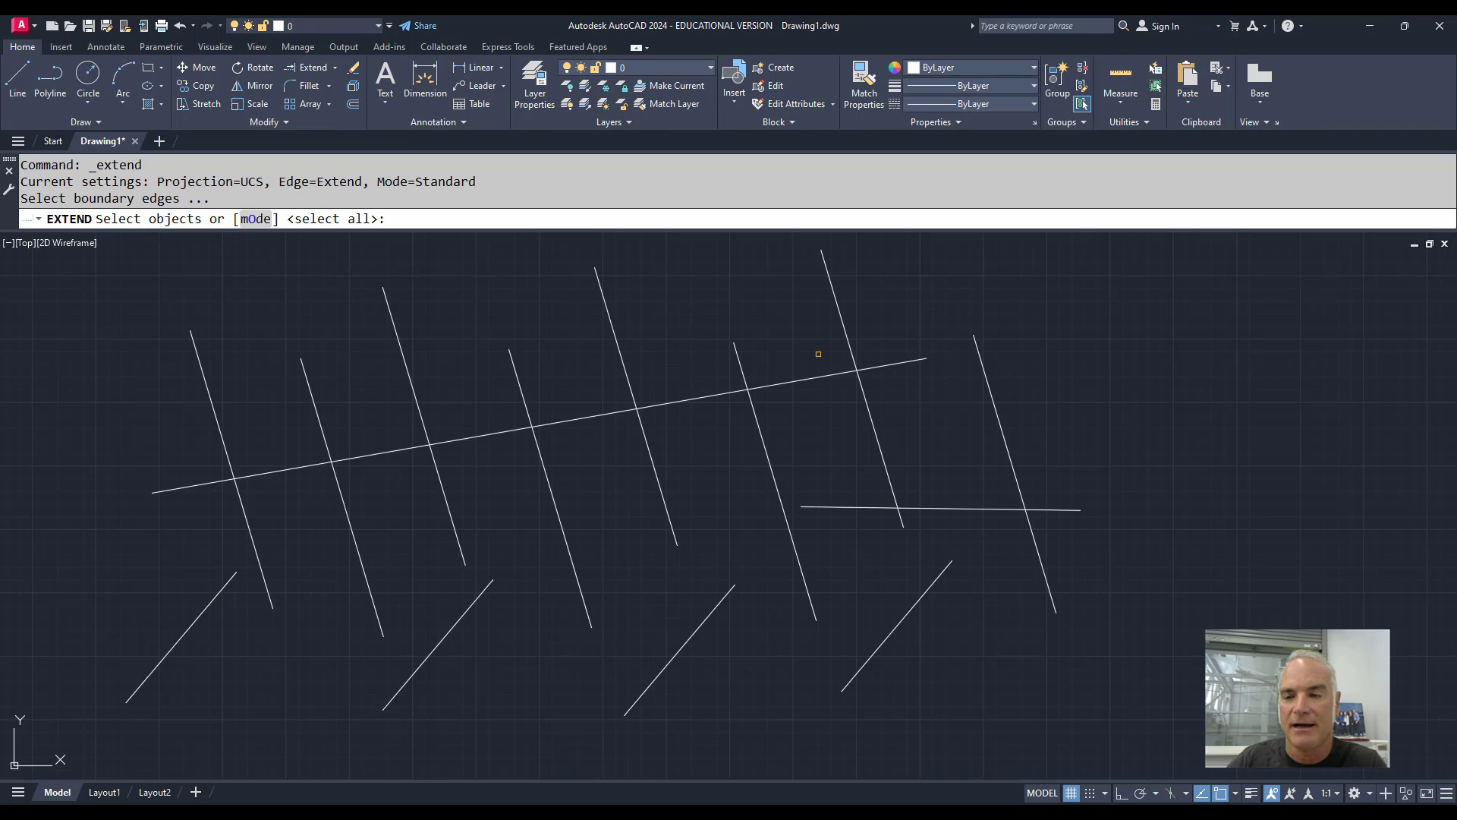
left_click(821, 377)
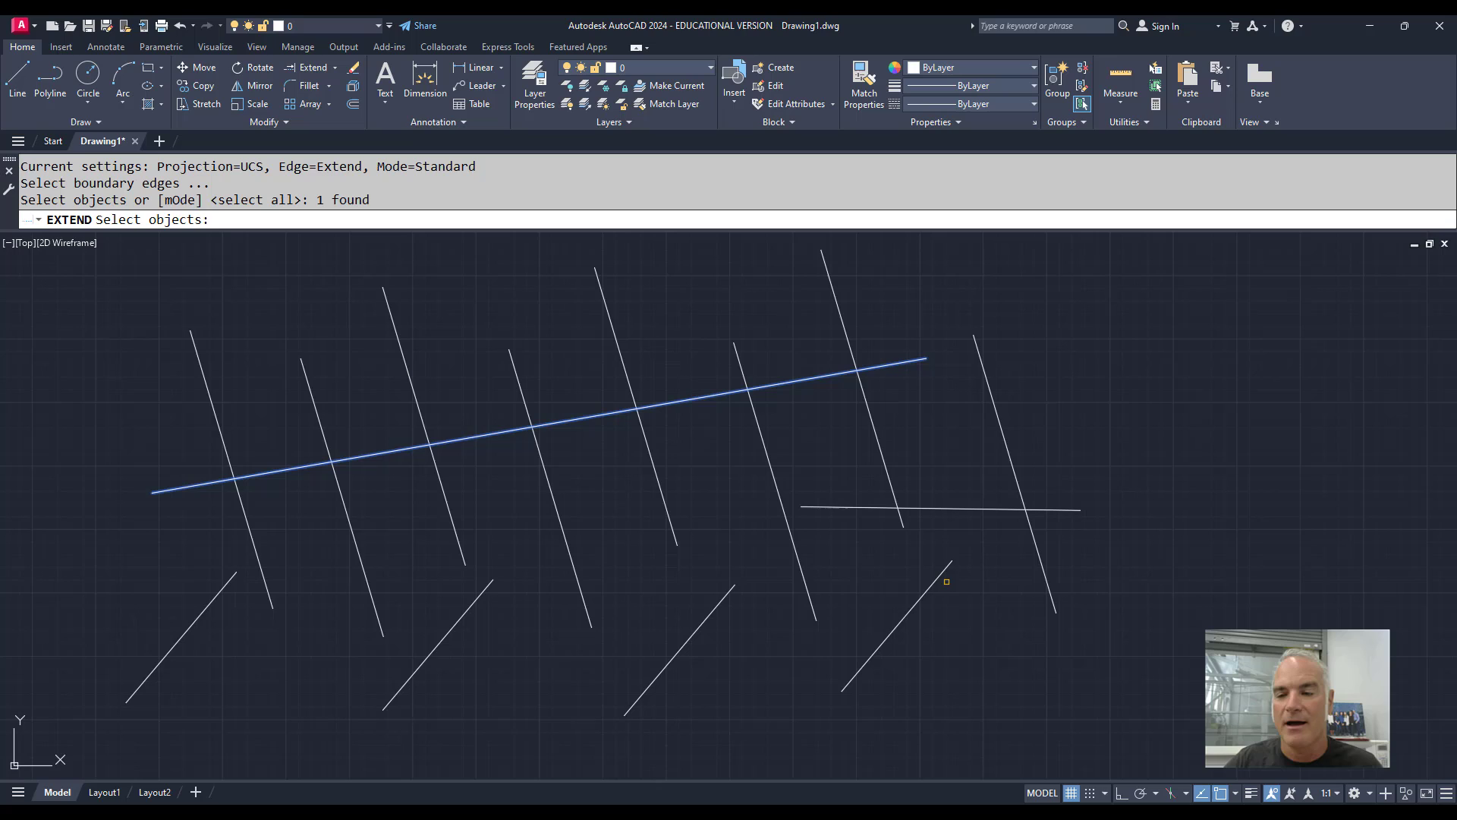
key("Return")
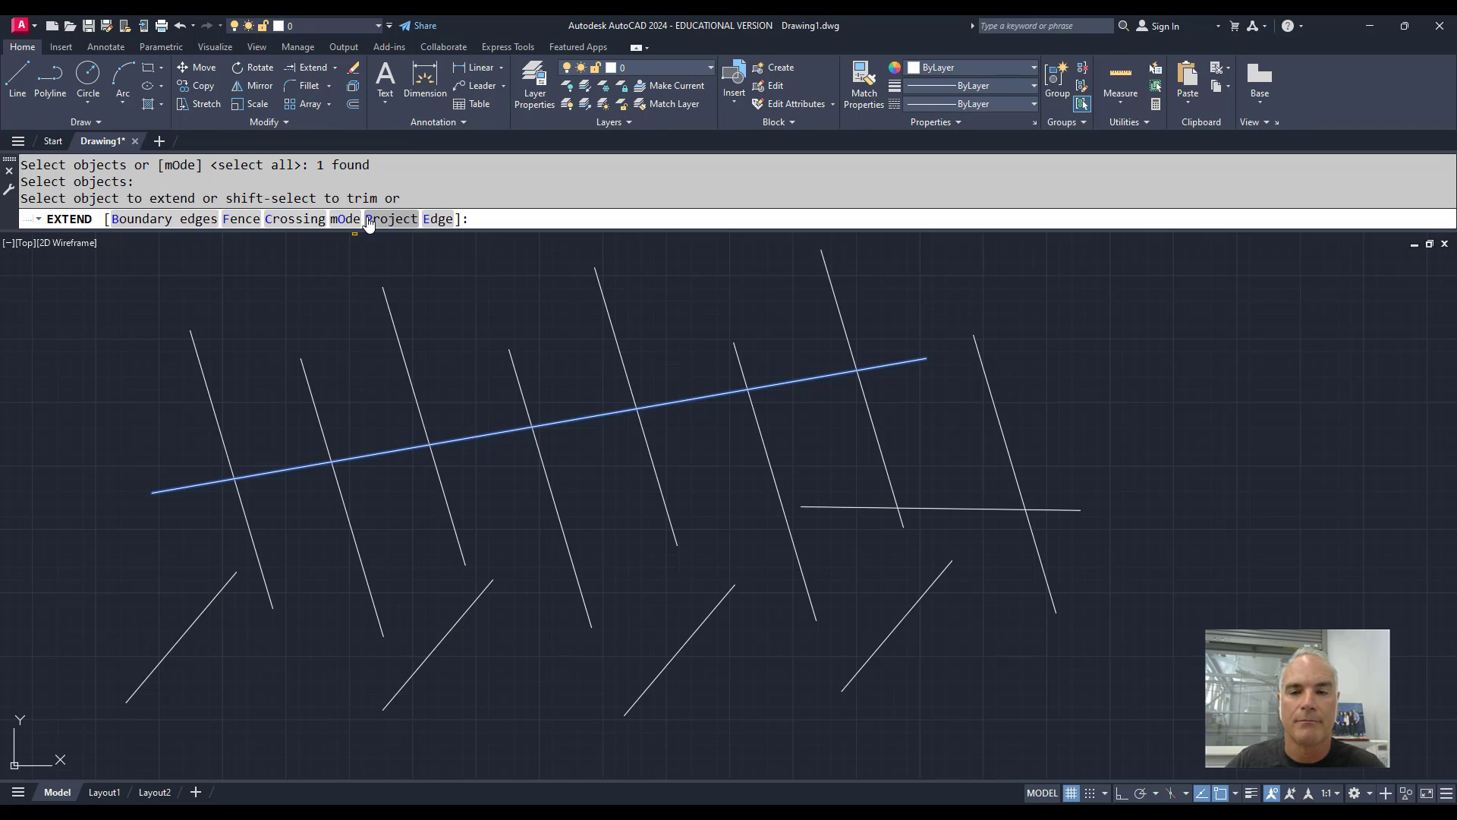
left_click(430, 220)
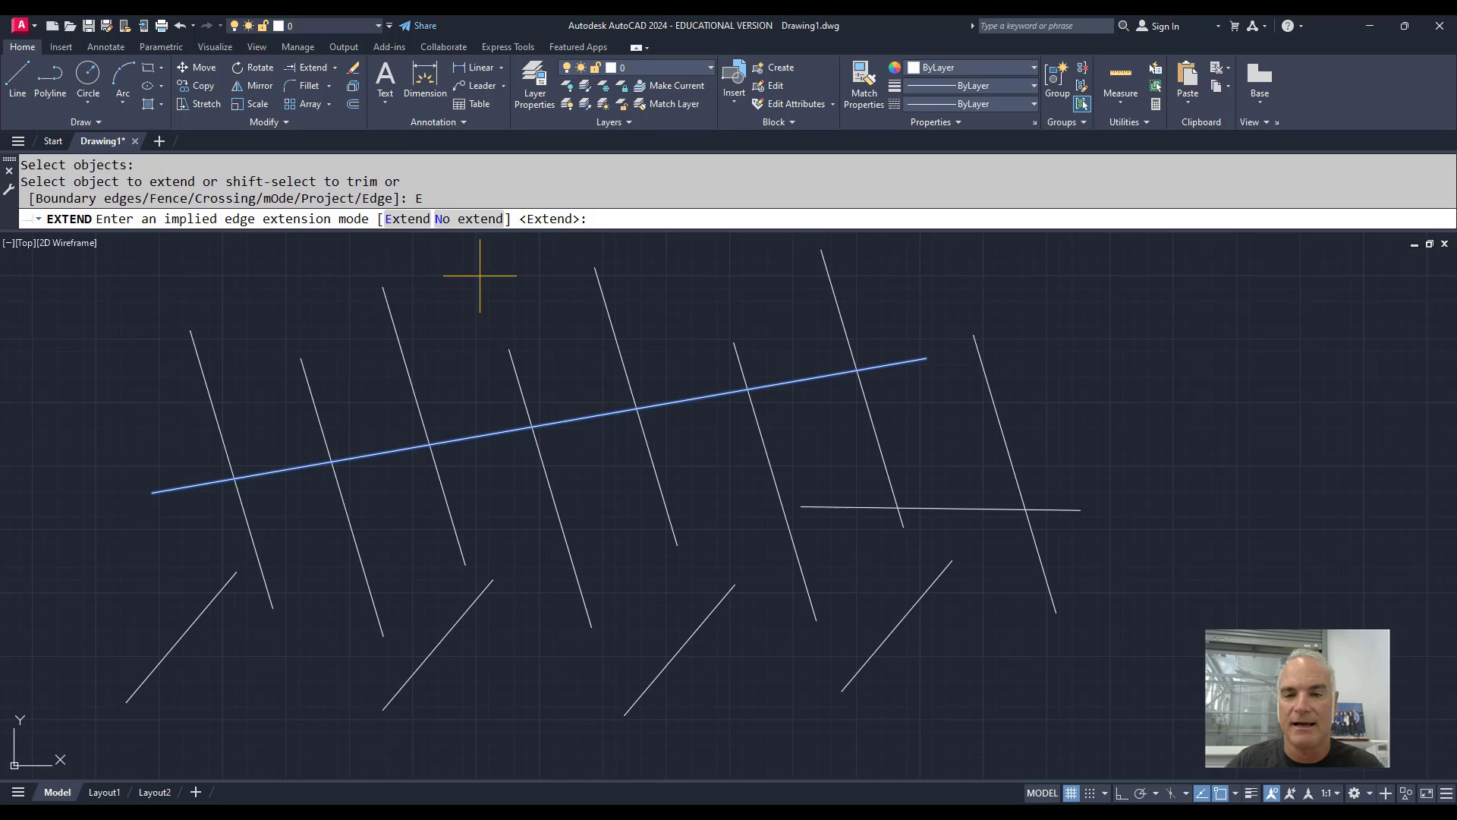
left_click(406, 220)
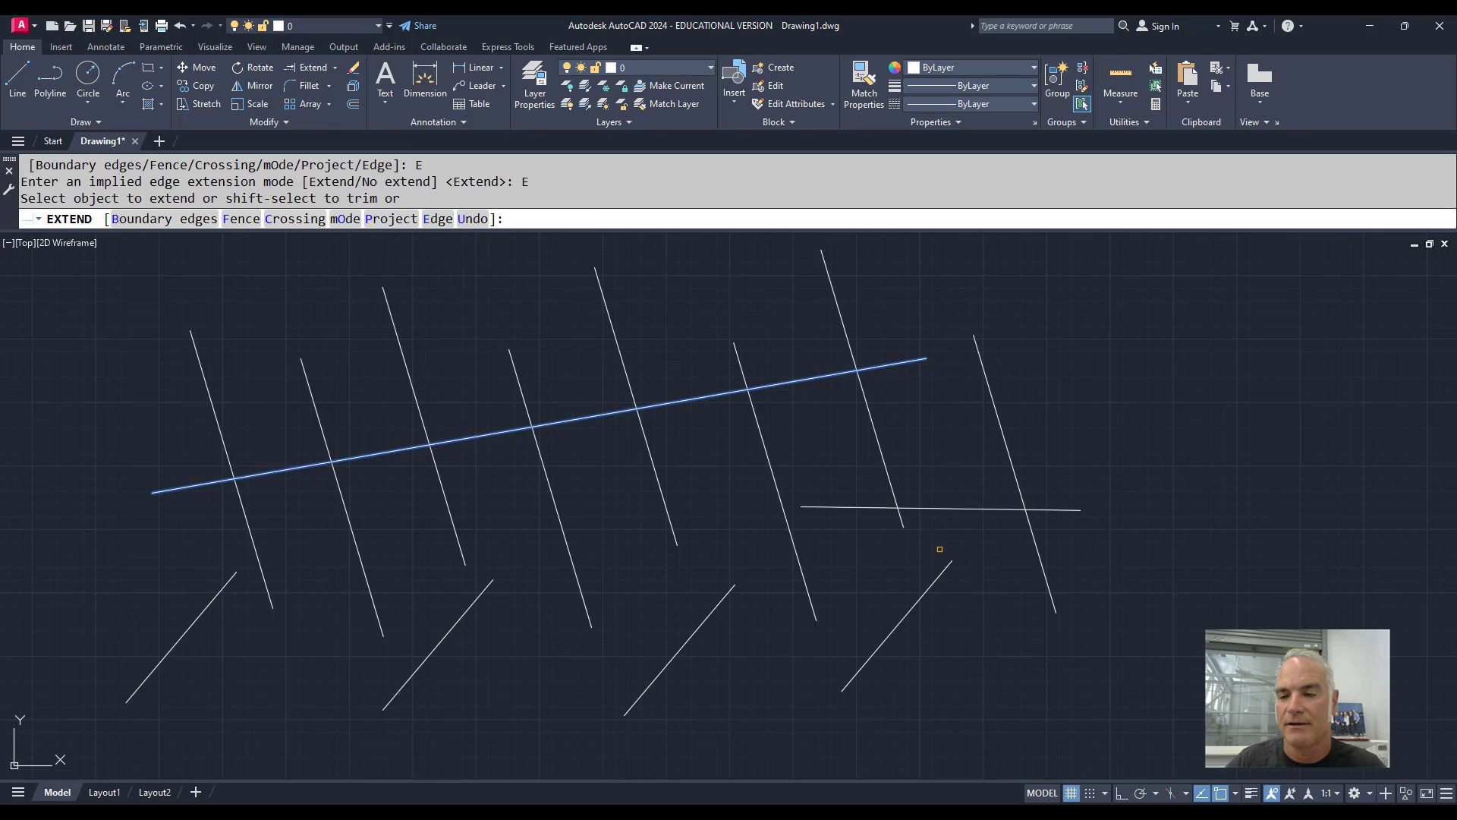
Step: Extend the fourth short diagonal to the implied extension of the upper long line, and end the command
left_click(922, 596)
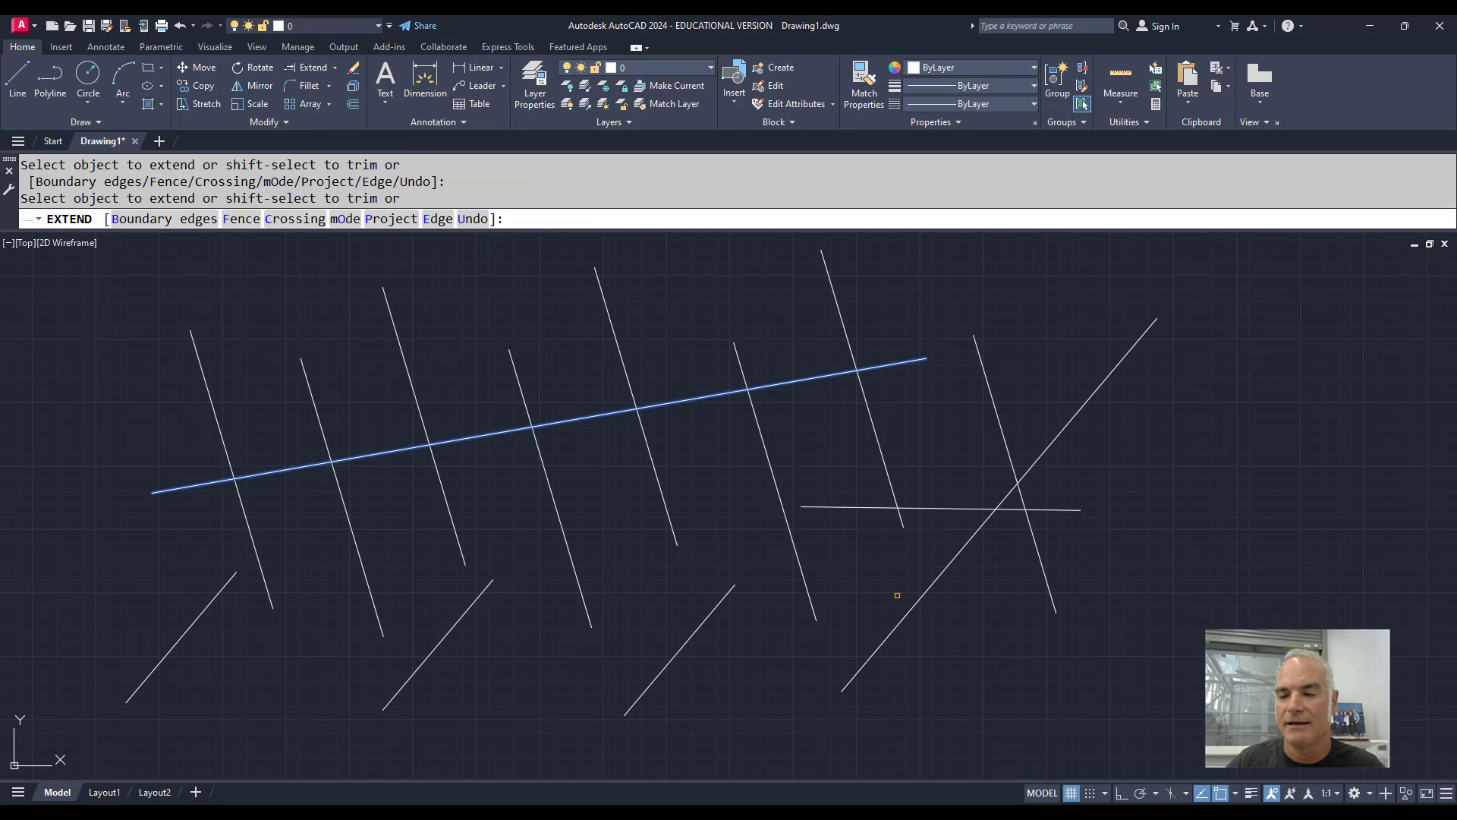
left_click(899, 356)
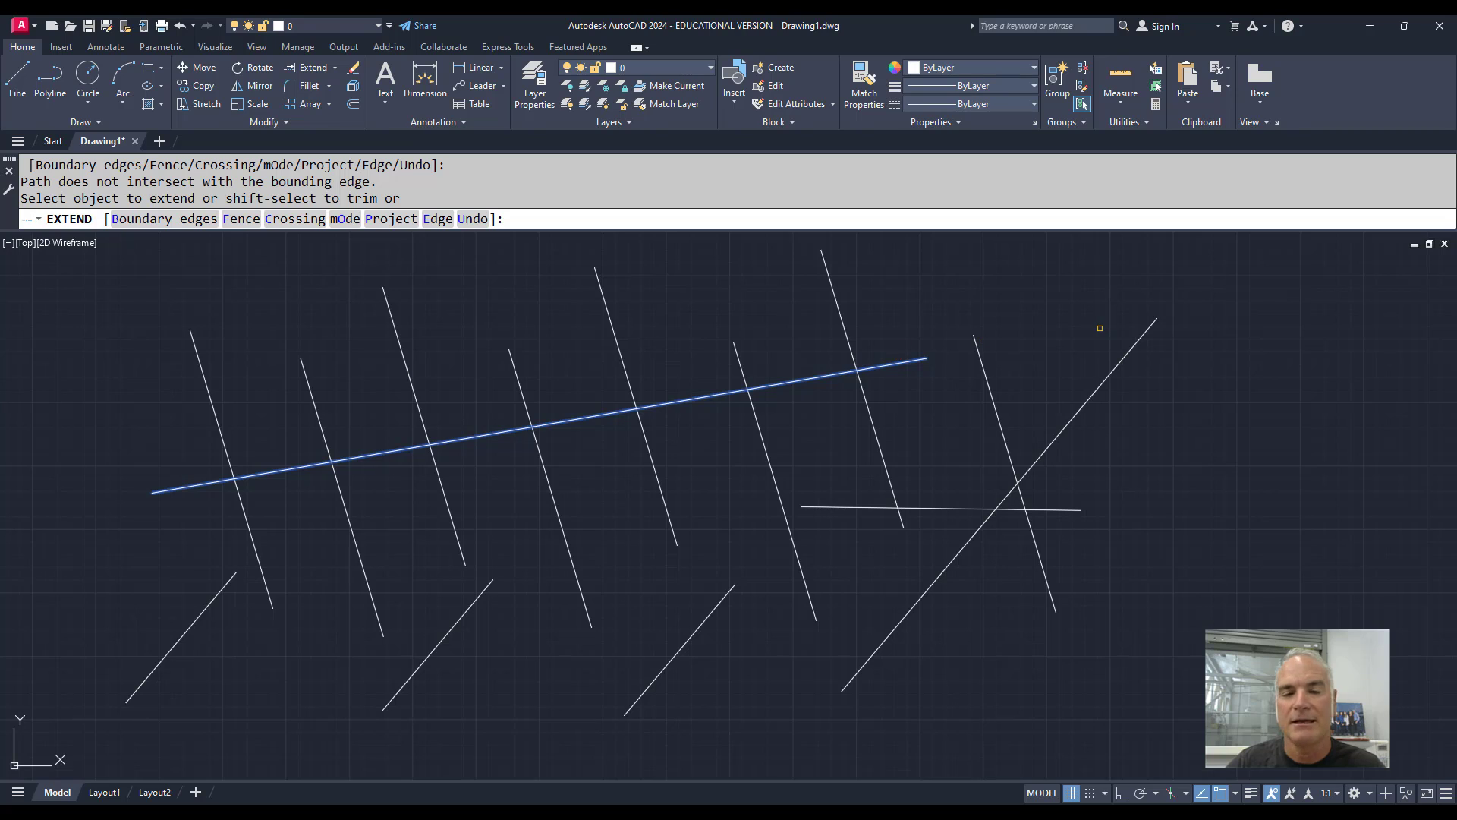
key("Return")
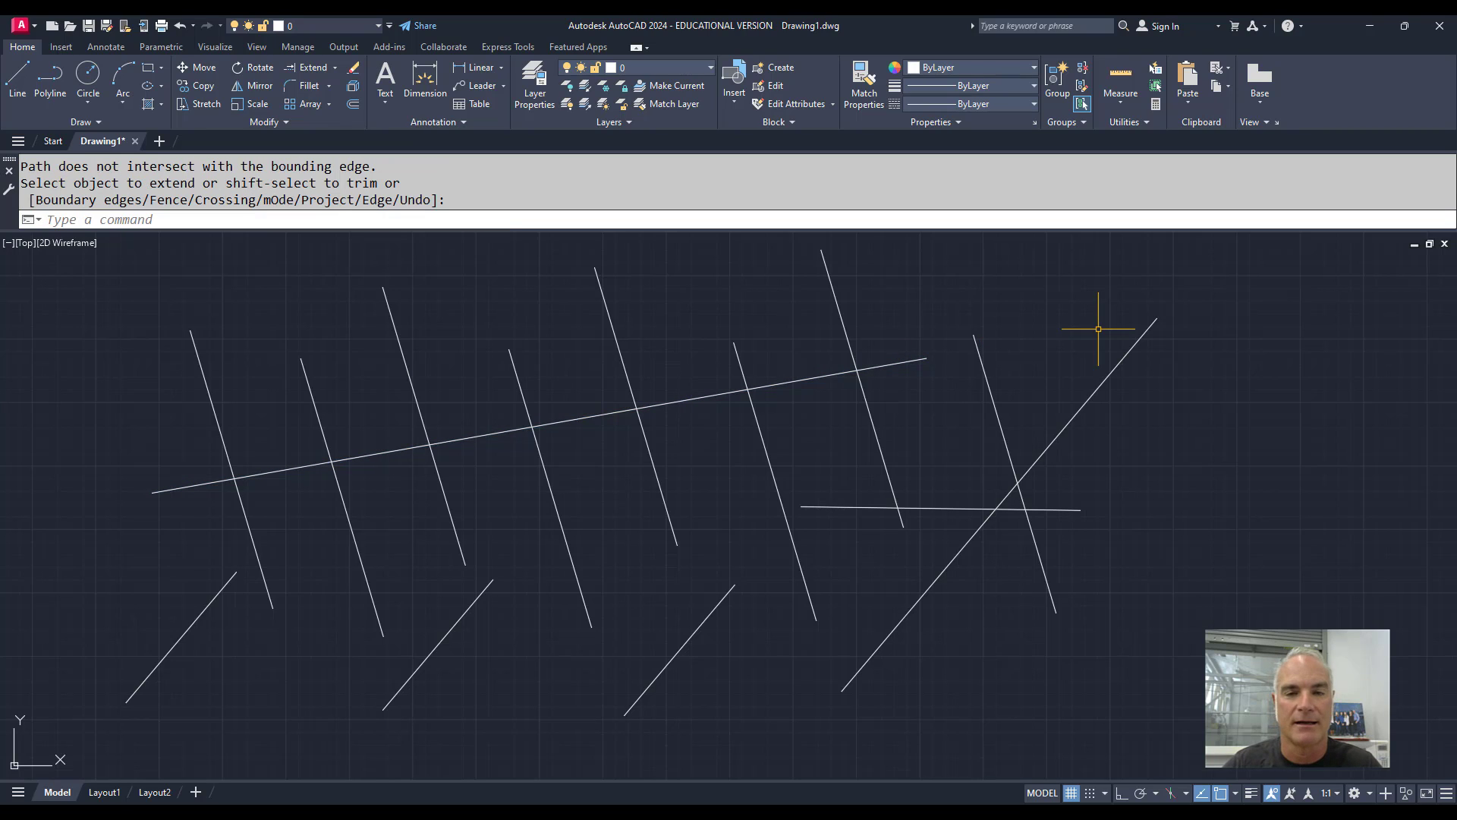